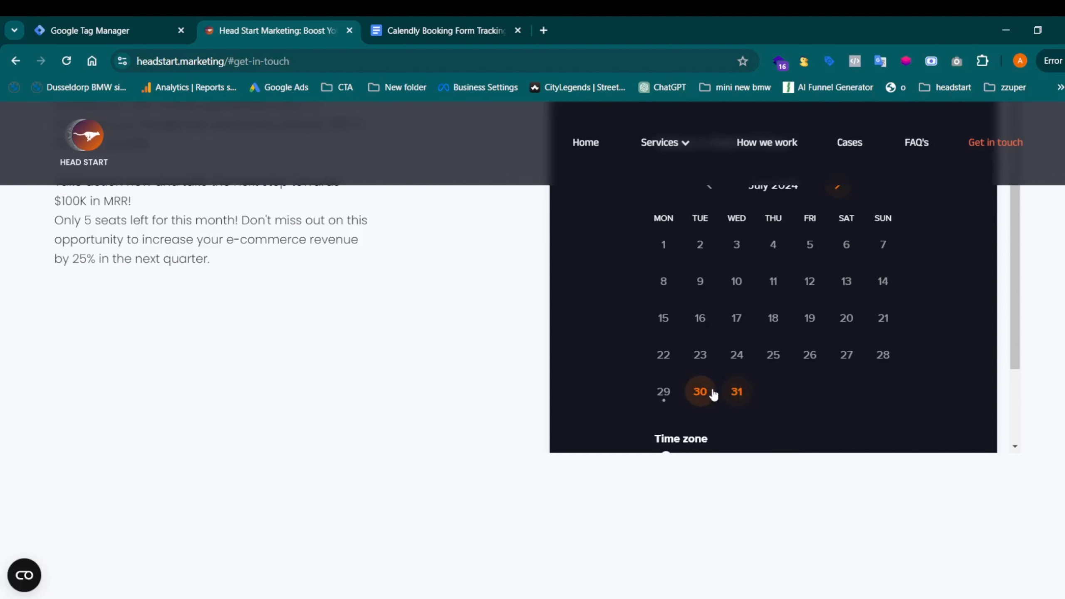
Step: Switch from the Calendly booking calendar to the Tags list of the Head Start - Website container
{"action": "left_click", "coordinate": [121, 29]}
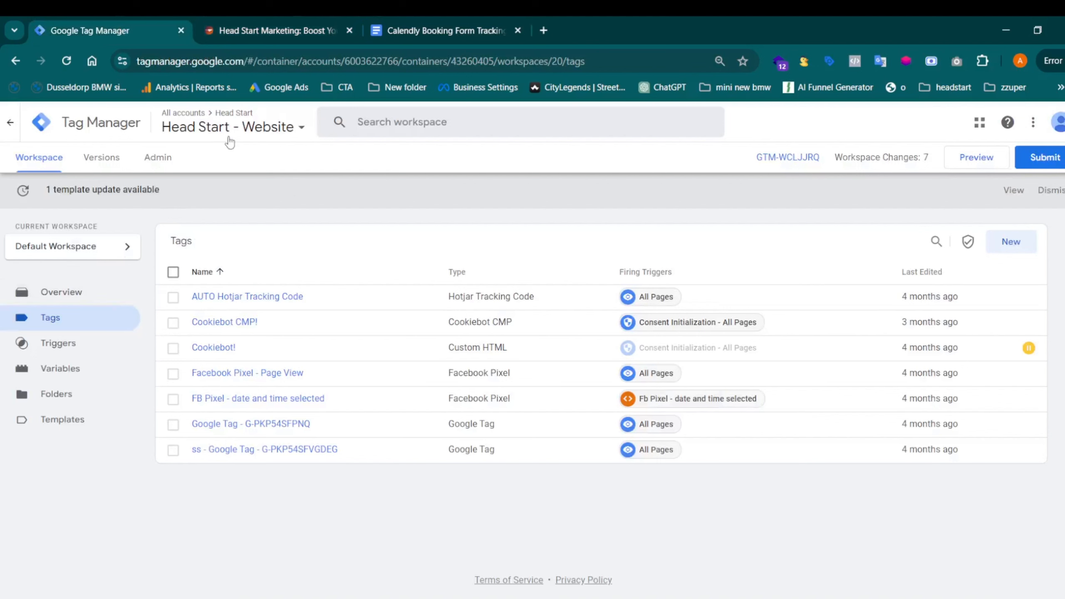
Step: Copy the full <script>…</script> Calendly dataLayer listener from the Calendly Booking Form Tracking doc
{"action": "left_click", "coordinate": [446, 30]}
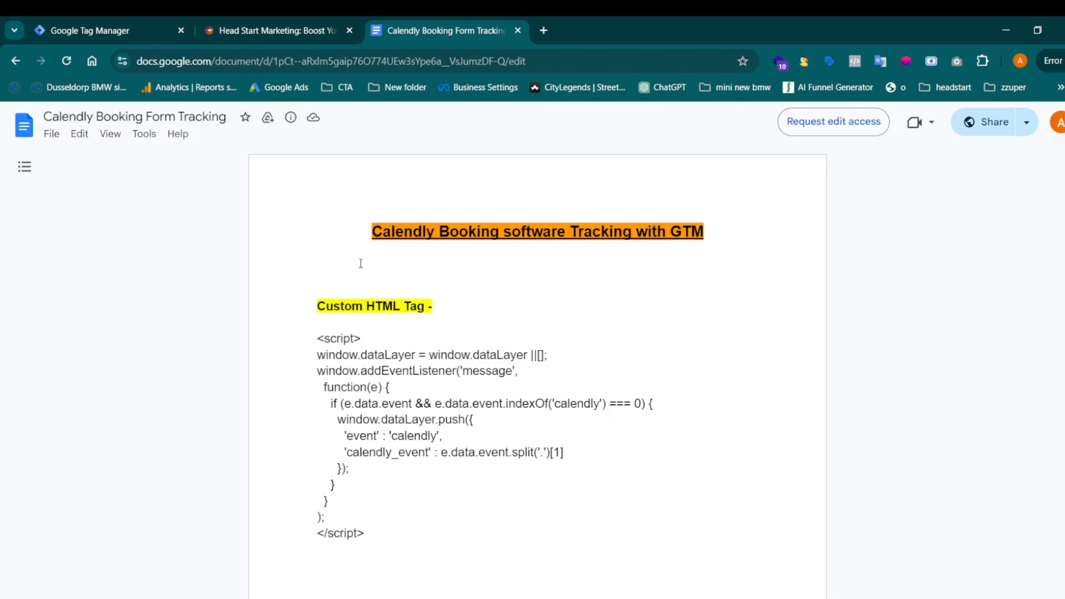
{"action": "scroll", "coordinate": [365, 259], "scroll_direction": "down", "scroll_amount": 2}
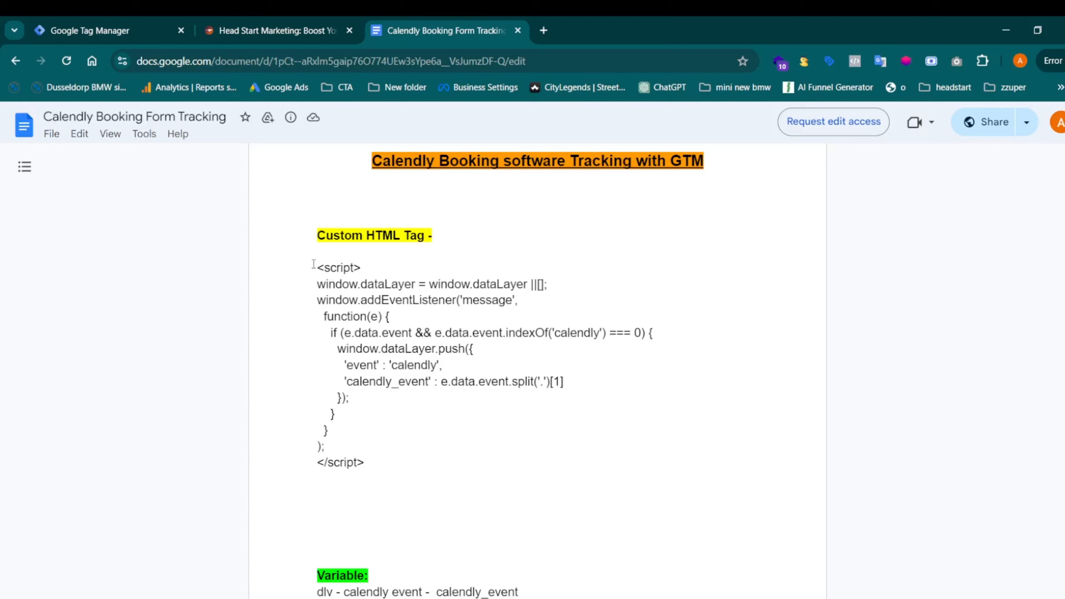
{"action": "left_click_drag", "start_coordinate": [316, 267], "coordinate": [380, 461]}
{"action": "right_click", "coordinate": [367, 368]}
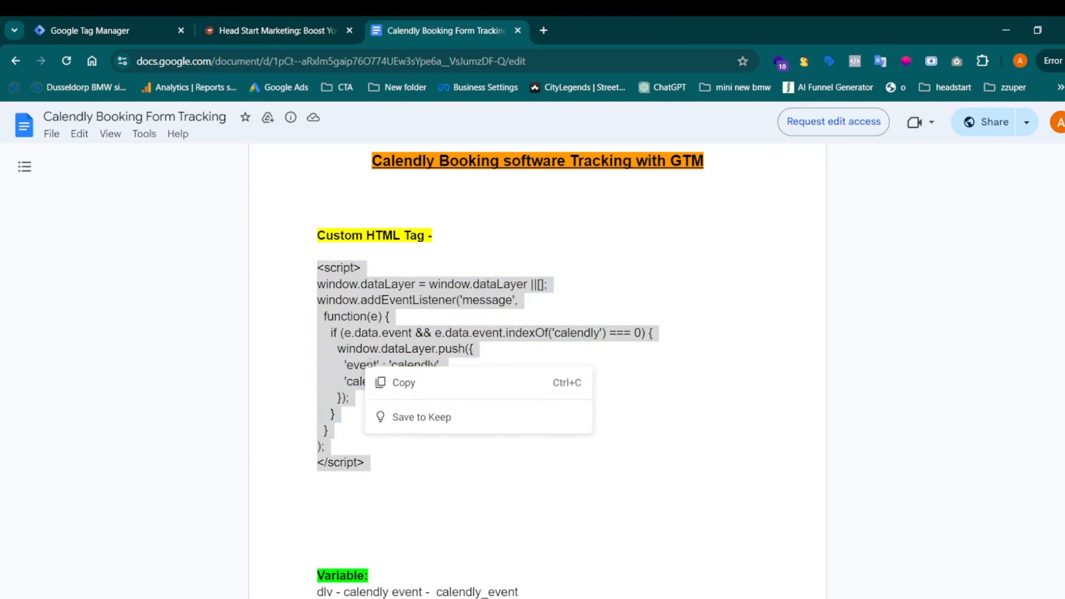
{"action": "left_click", "coordinate": [397, 381]}
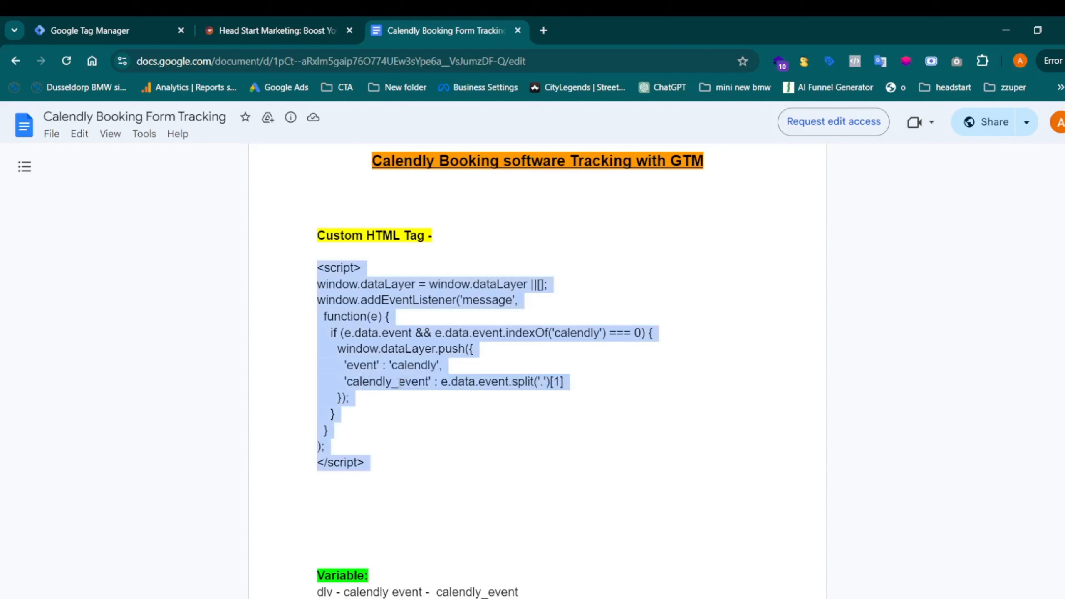
{"action": "left_click", "coordinate": [112, 29]}
Step: Create a new Custom HTML tag and paste the Calendly listener script into it
{"action": "left_click", "coordinate": [1010, 243]}
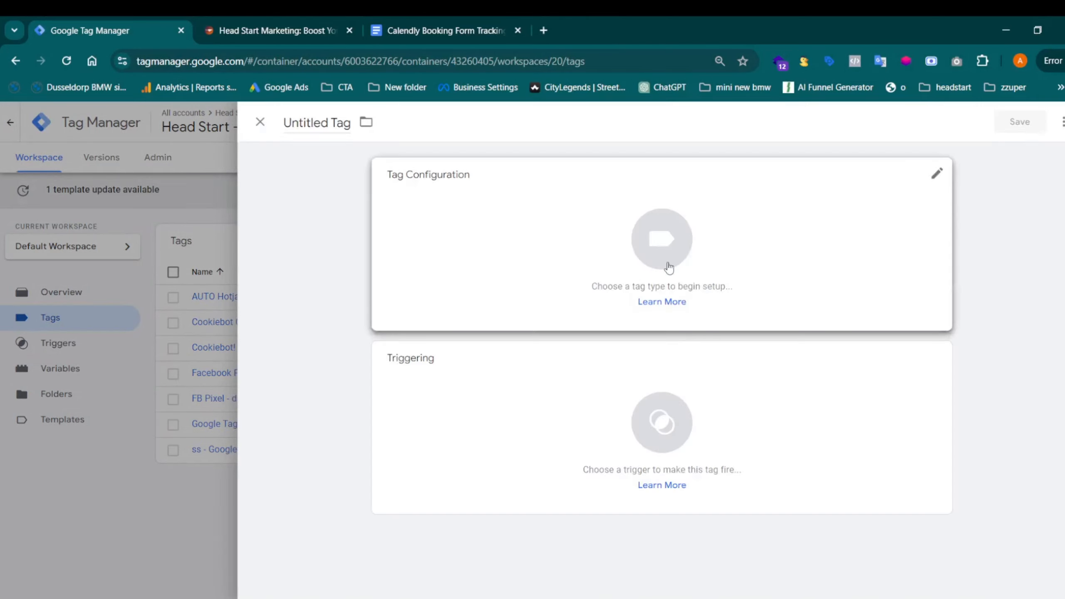
{"action": "left_click", "coordinate": [664, 265]}
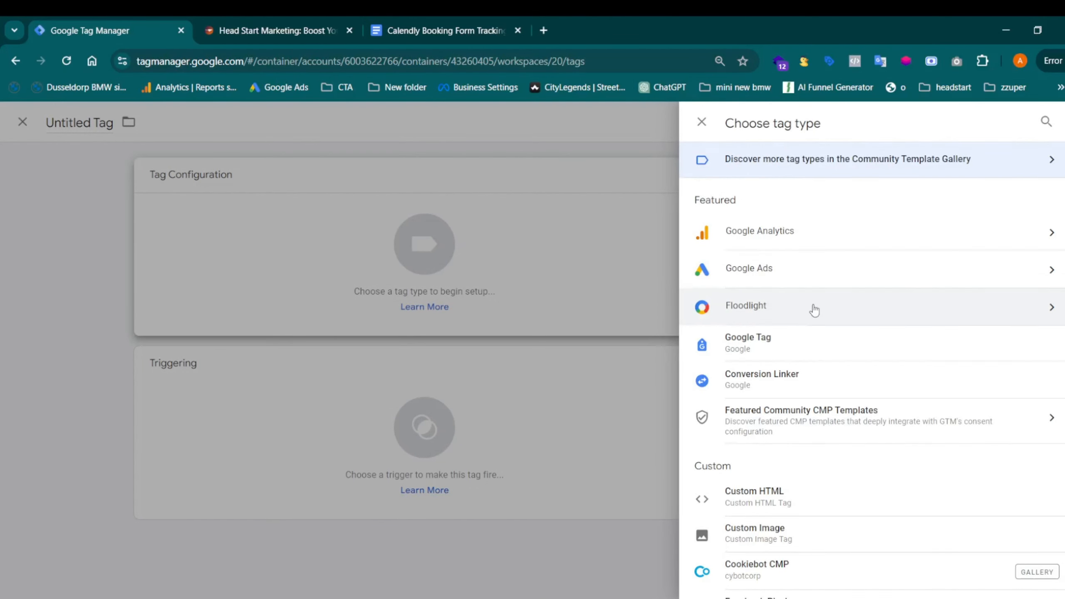
{"action": "scroll", "coordinate": [811, 310], "scroll_direction": "down", "scroll_amount": 5}
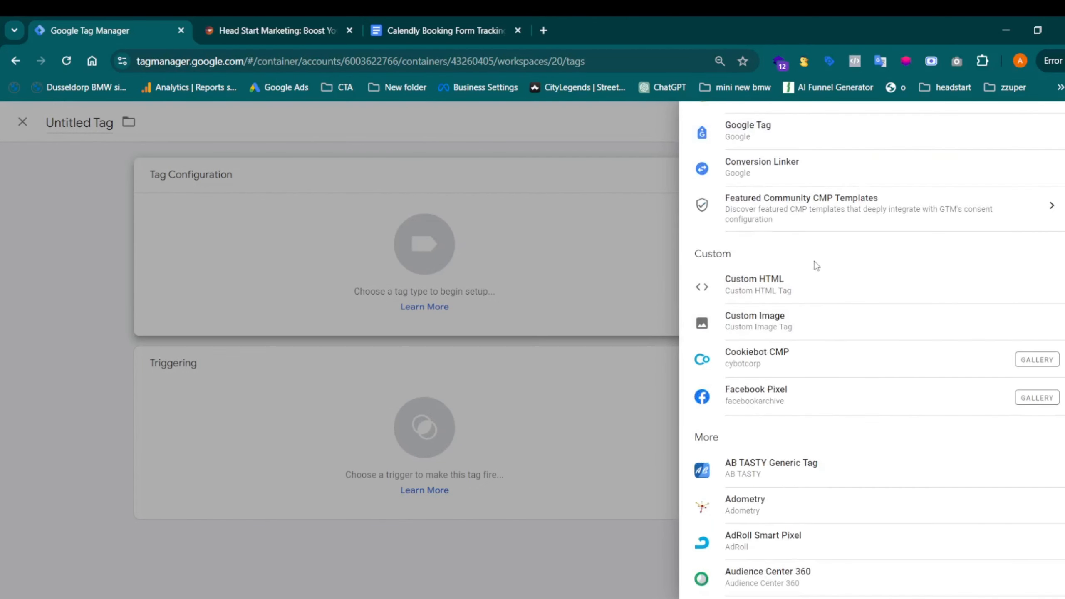
{"action": "left_click", "coordinate": [809, 289]}
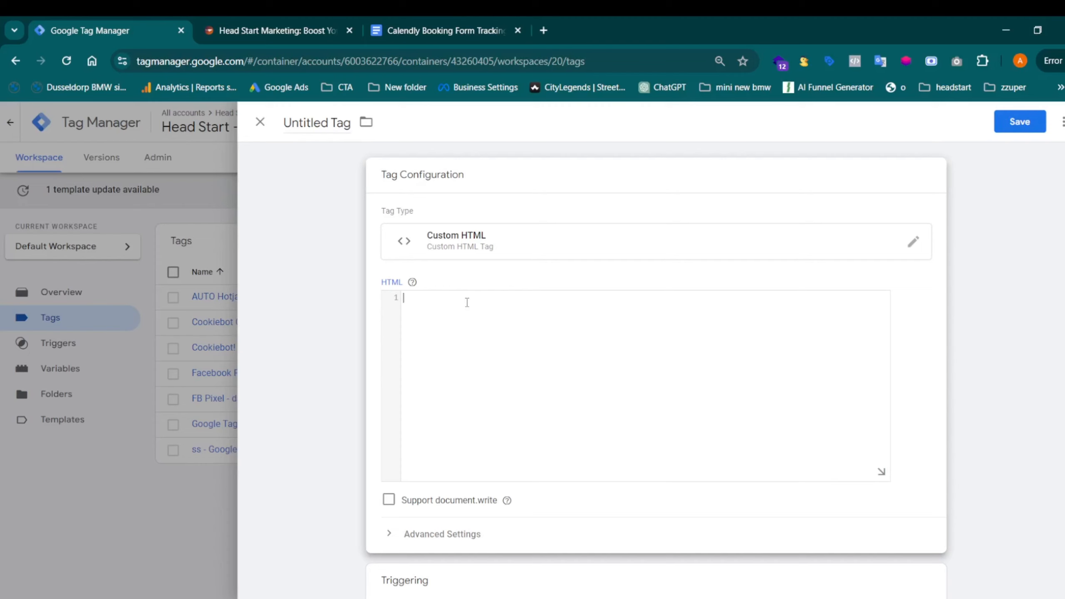
{"action": "key", "text": "ctrl+v"}
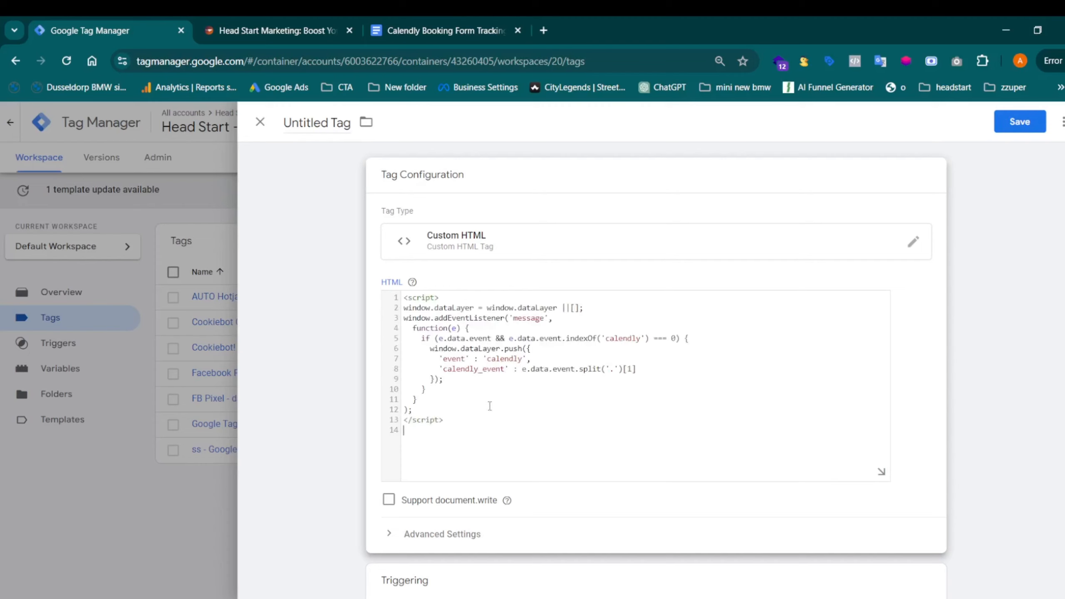
Step: Make the new tag fire on the All Pages trigger
{"action": "scroll", "coordinate": [512, 460], "scroll_direction": "down", "scroll_amount": 4}
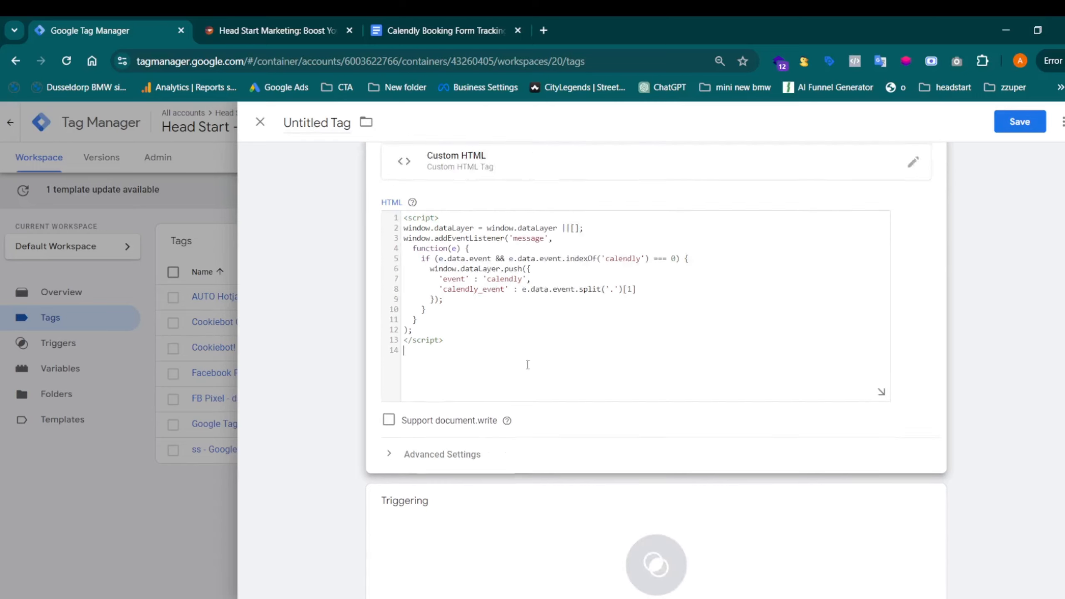
{"action": "left_click", "coordinate": [512, 460]}
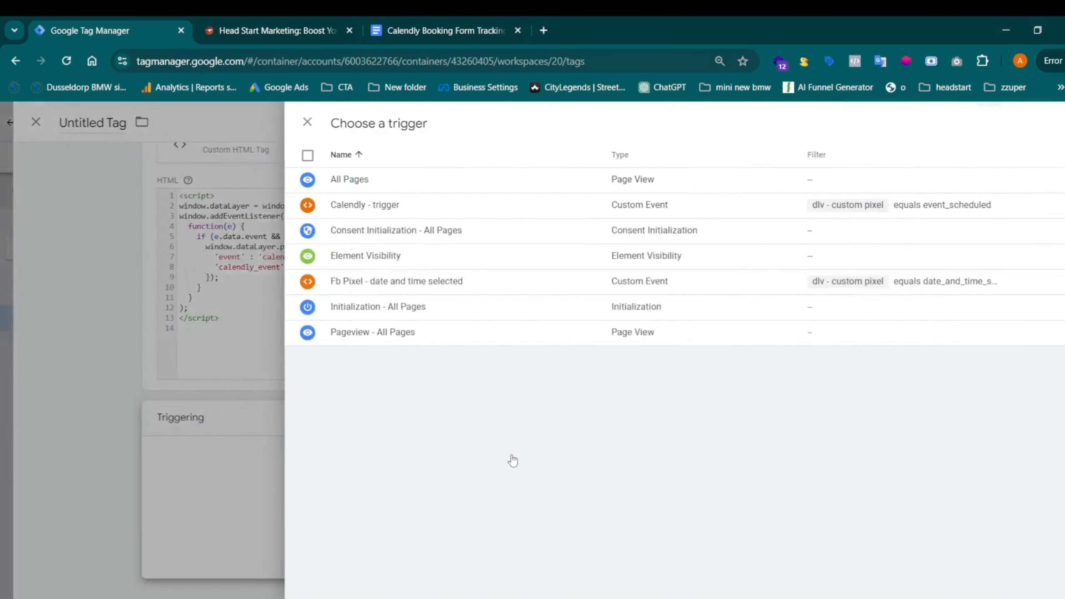
{"action": "left_click", "coordinate": [399, 185]}
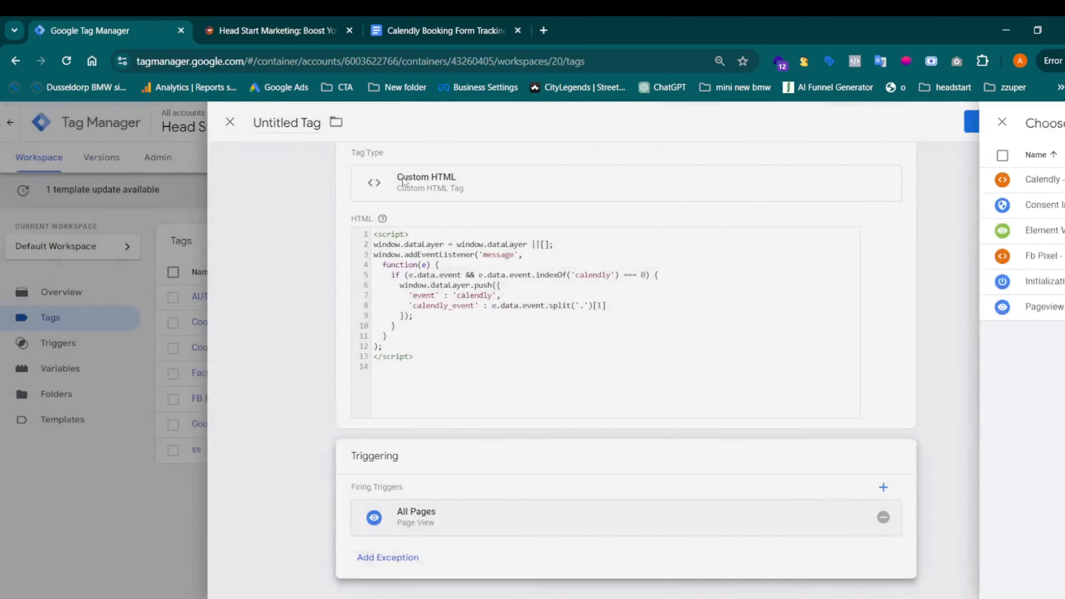
{"action": "left_click", "coordinate": [321, 131]}
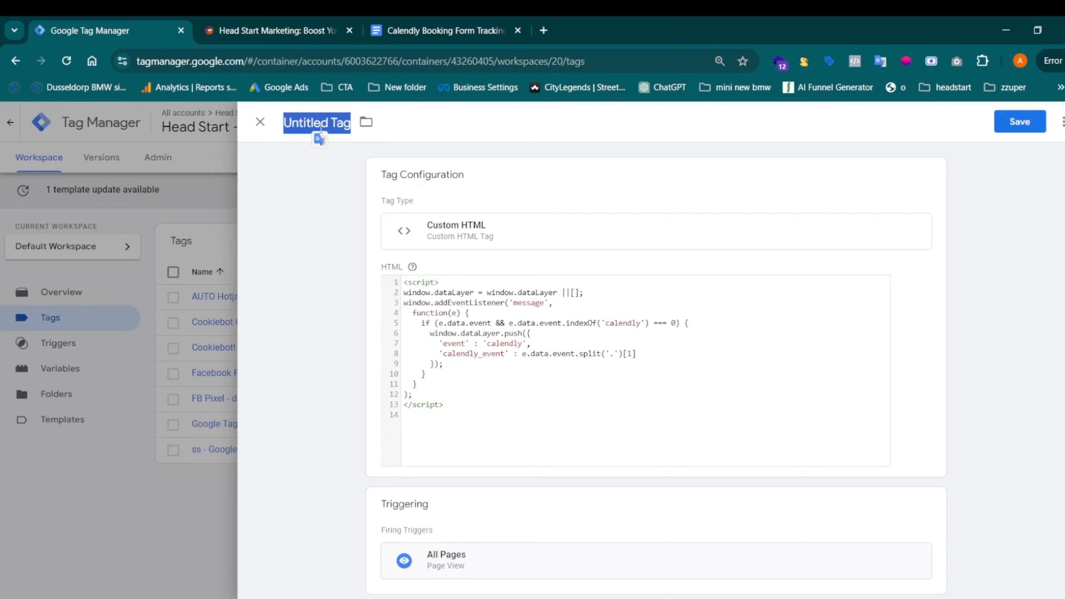
Step: Title the tag 'cHTML - Calendly', fixing the typos, and save it
{"action": "type", "text": "ch"}
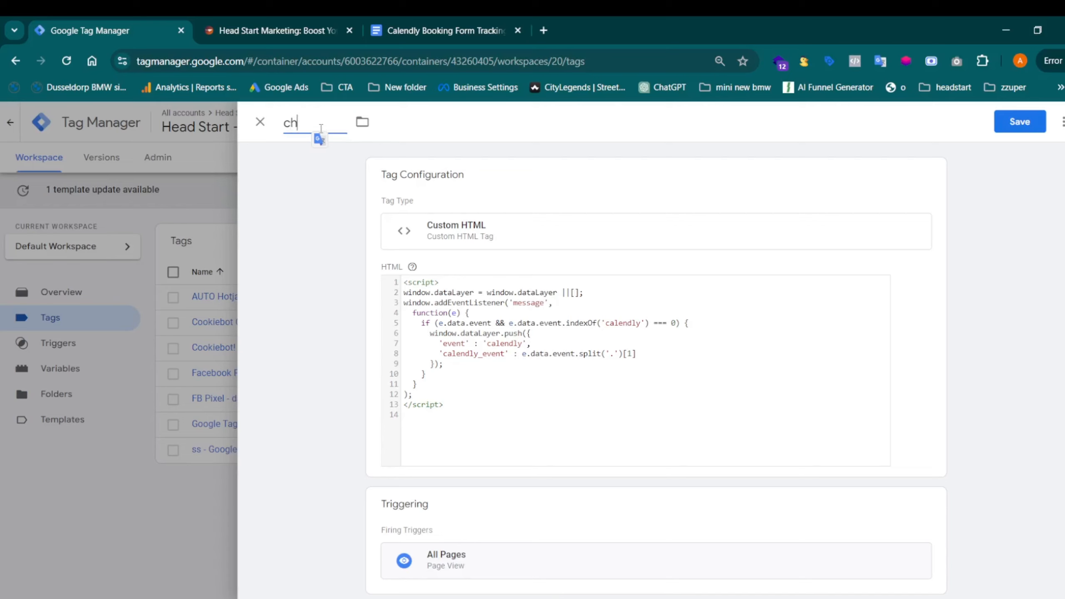
{"action": "key", "text": "BackSpace"}
{"action": "type", "text": "HTML - TAG"}
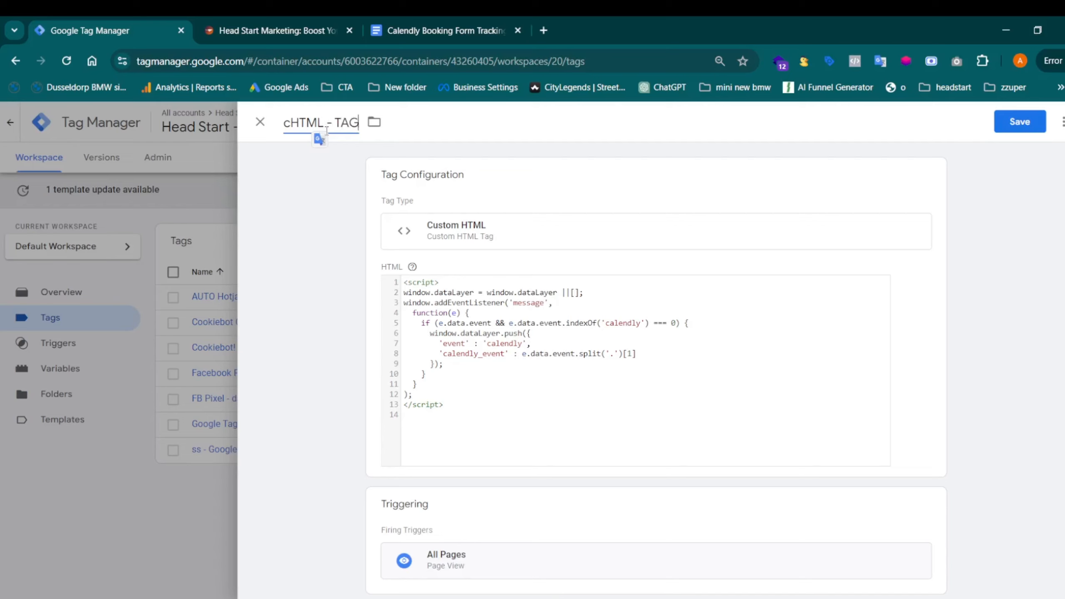
{"action": "key", "text": "BackSpace"}
{"action": "key", "text": "BackSpace"}
{"action": "key", "text": "BackSpace"}
{"action": "key", "text": "BackSpace"}
{"action": "key", "text": "BackSpace"}
{"action": "type", "text": "C"}
{"action": "type", "text": "ode"}
{"action": "key", "text": "BackSpace"}
{"action": "key", "text": "BackSpace"}
{"action": "key", "text": "BackSpace"}
{"action": "key", "text": "BackSpace"}
{"action": "key", "text": "BackSpace"}
{"action": "type", "text": "- Calendy"}
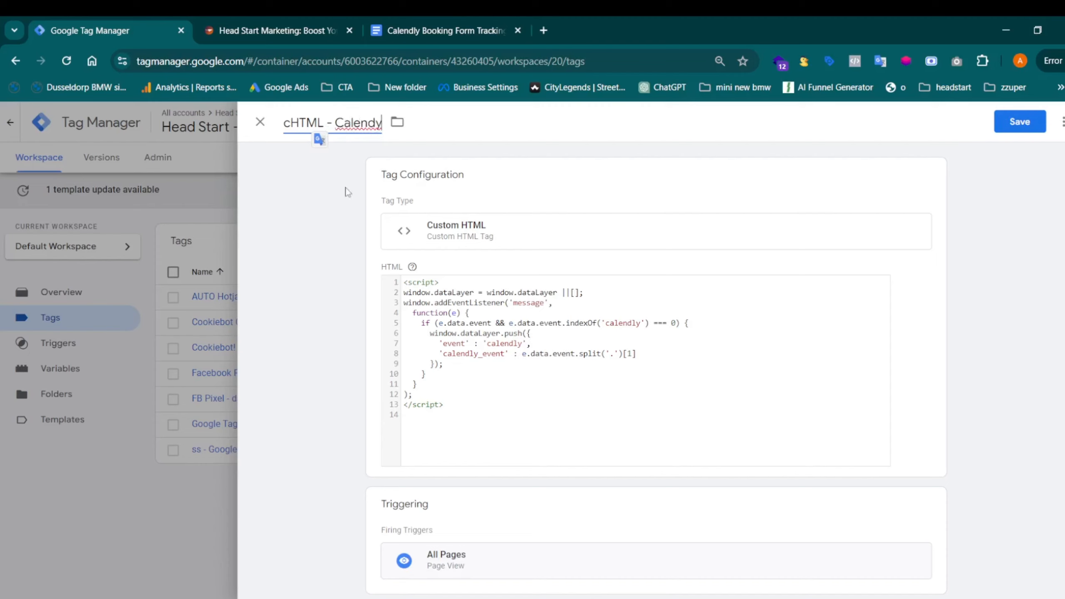
{"action": "left_click", "coordinate": [651, 148]}
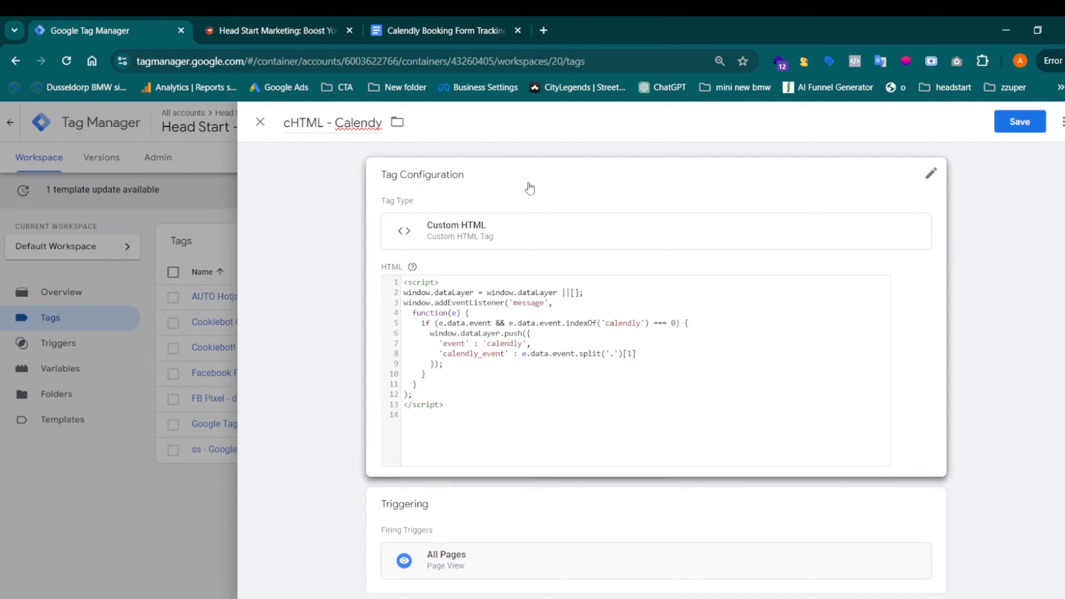
{"action": "left_click", "coordinate": [378, 122]}
{"action": "type", "text": "l"}
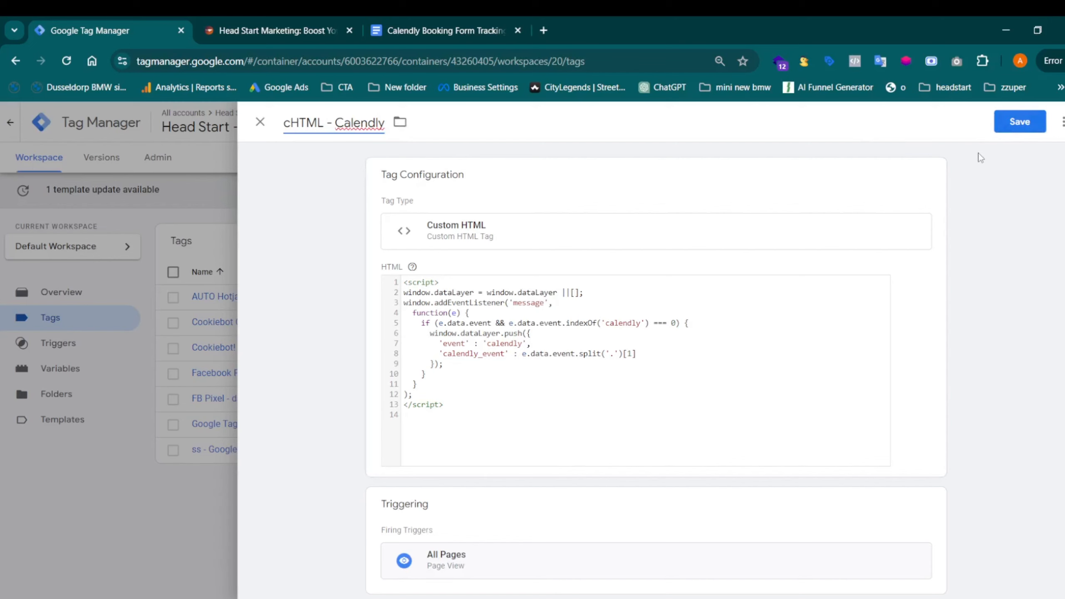
{"action": "left_click", "coordinate": [1018, 126]}
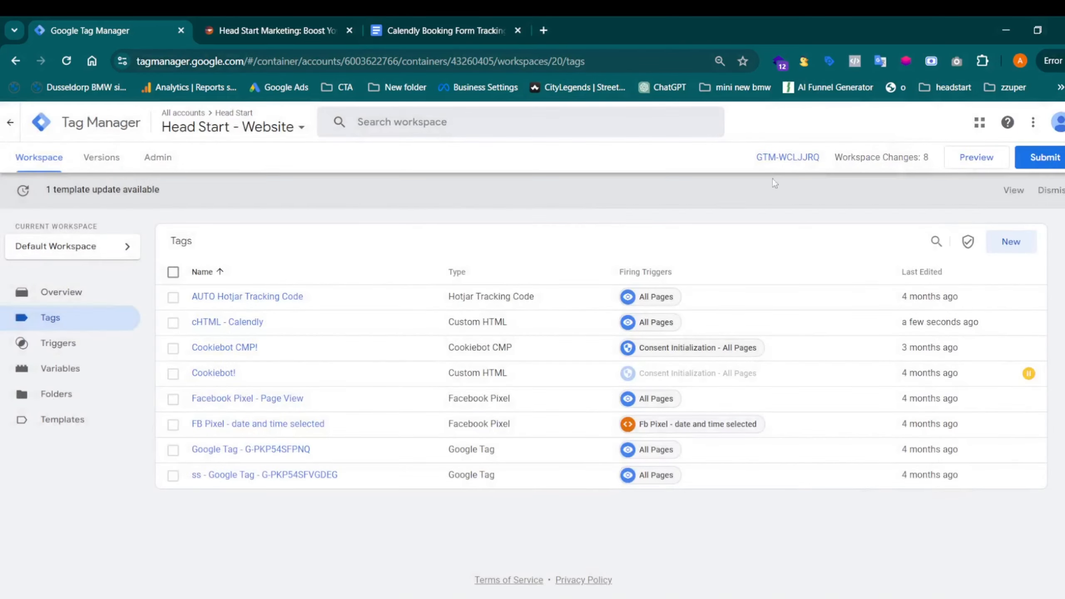
Step: Go to Variables and scroll to User-Defined Variables (dlv - custom pixel, fb pixel - constant)
{"action": "left_click", "coordinate": [82, 370]}
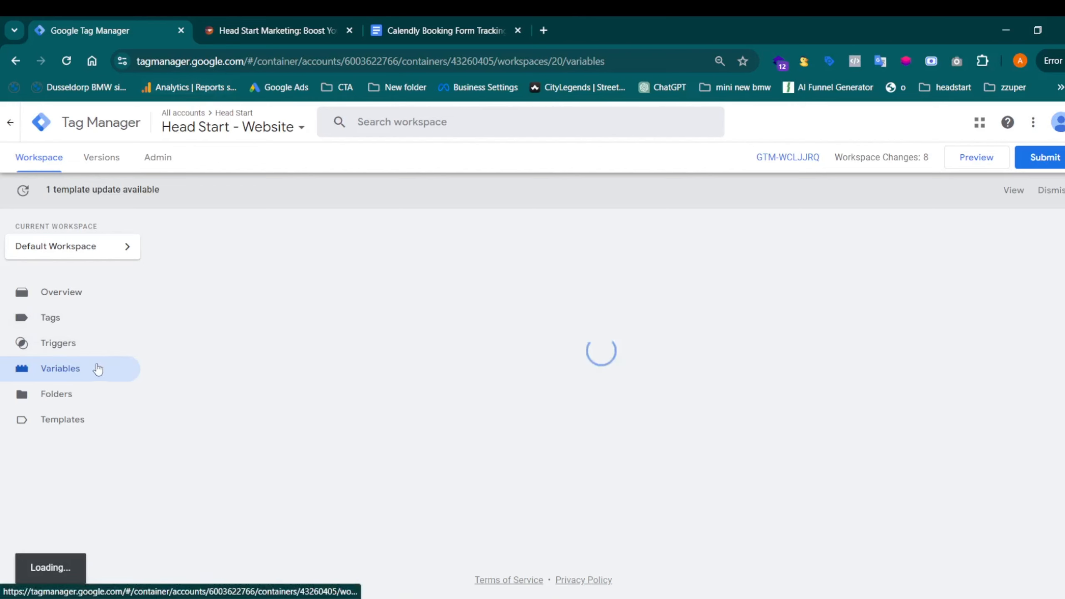
{"action": "scroll", "coordinate": [713, 343], "scroll_direction": "down", "scroll_amount": 8}
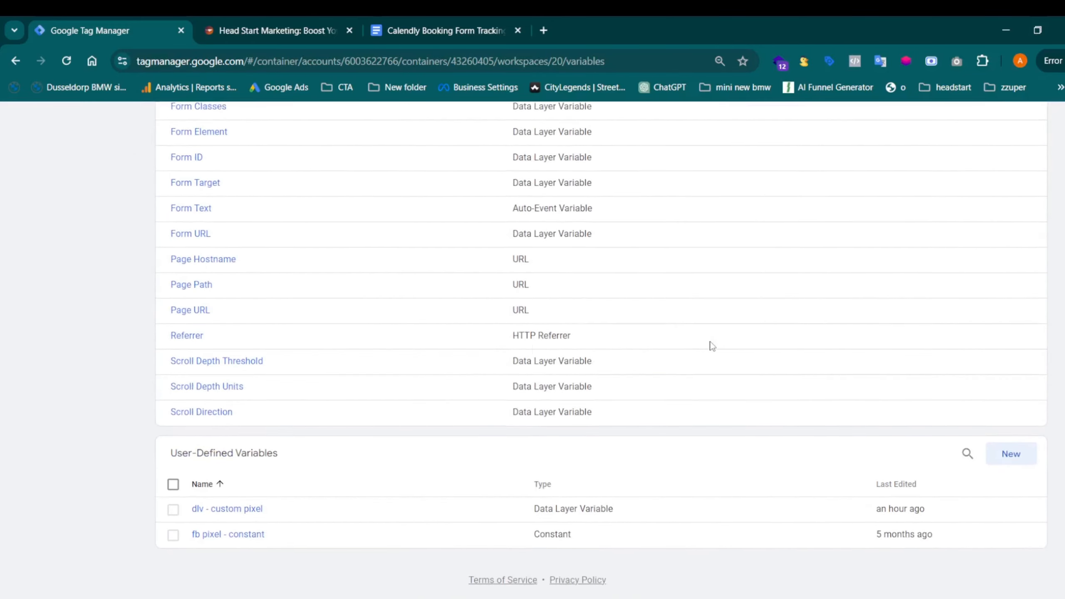
{"action": "scroll", "coordinate": [545, 342], "scroll_direction": "up", "scroll_amount": 8}
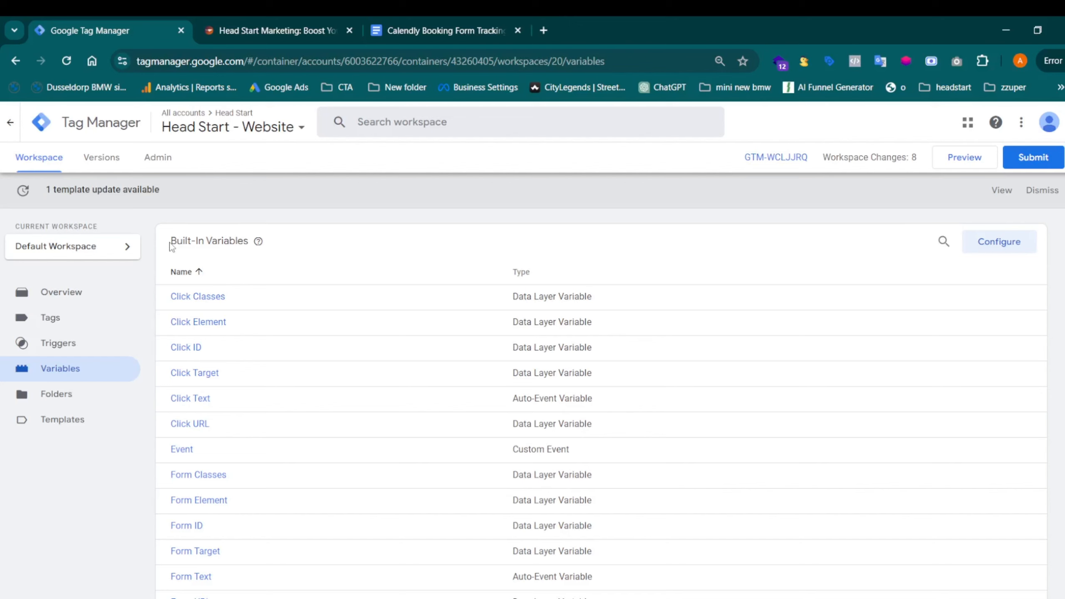
{"action": "scroll", "coordinate": [171, 246], "scroll_direction": "down", "scroll_amount": 8}
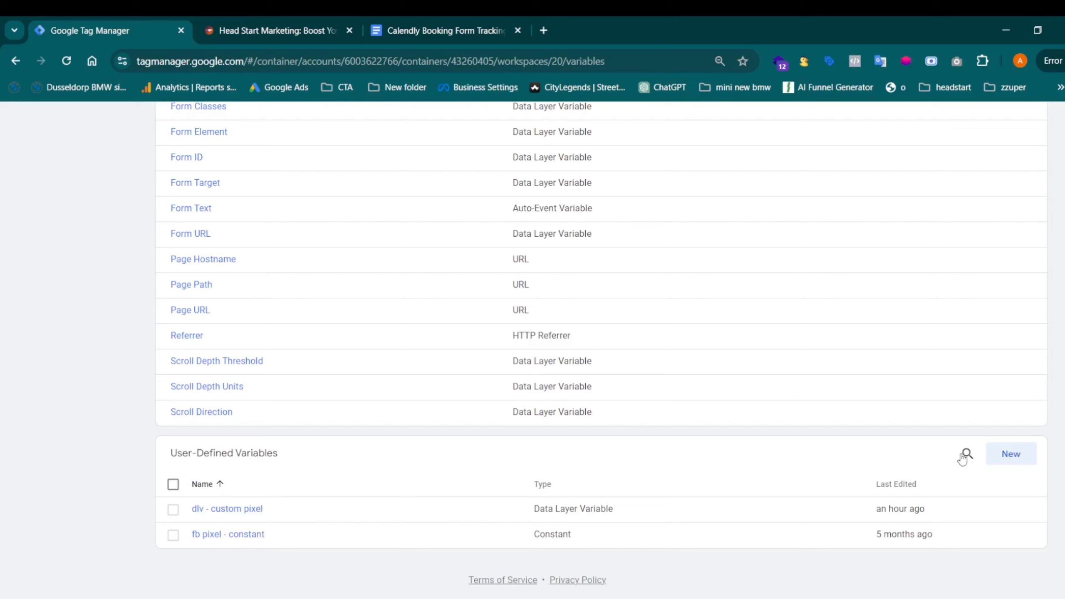
Step: Start a new user-defined variable of type Data Layer Variable
{"action": "left_click", "coordinate": [1008, 456]}
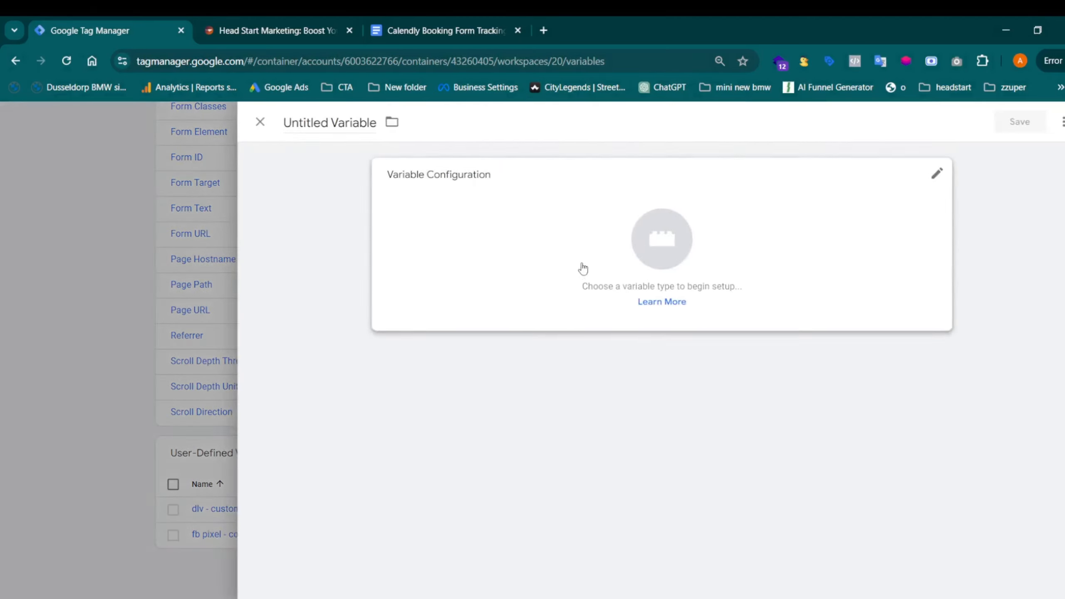
{"action": "left_click", "coordinate": [582, 265]}
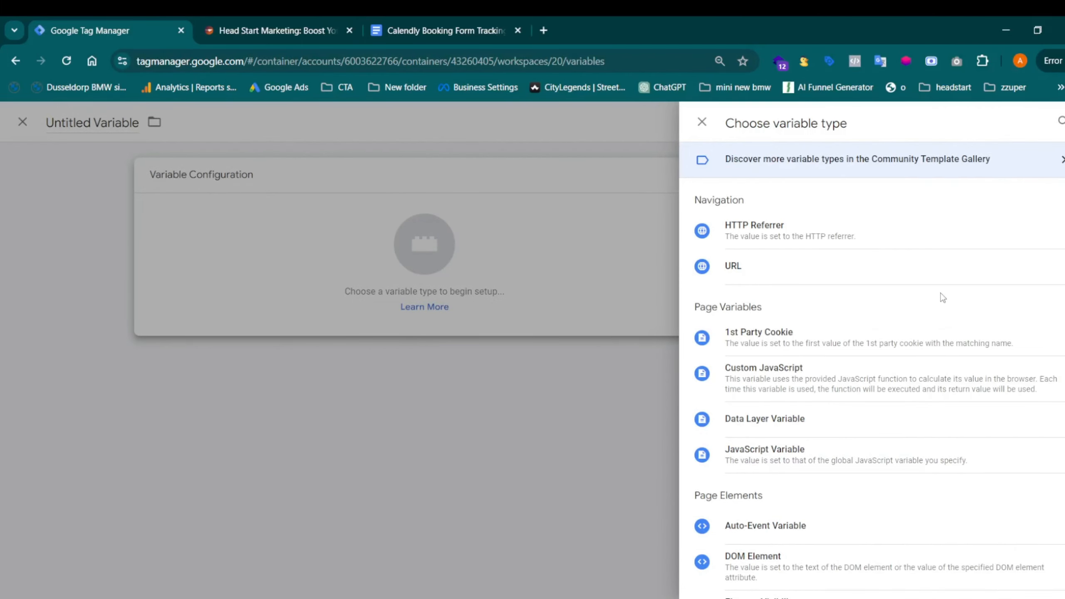
{"action": "scroll", "coordinate": [942, 297], "scroll_direction": "down", "scroll_amount": 2}
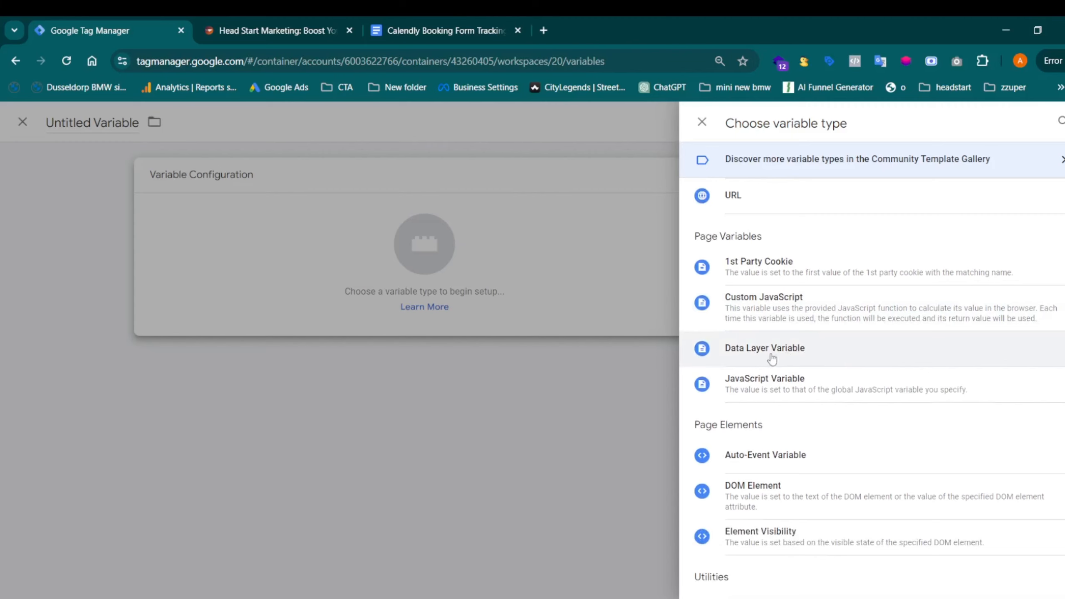
{"action": "left_click", "coordinate": [850, 353]}
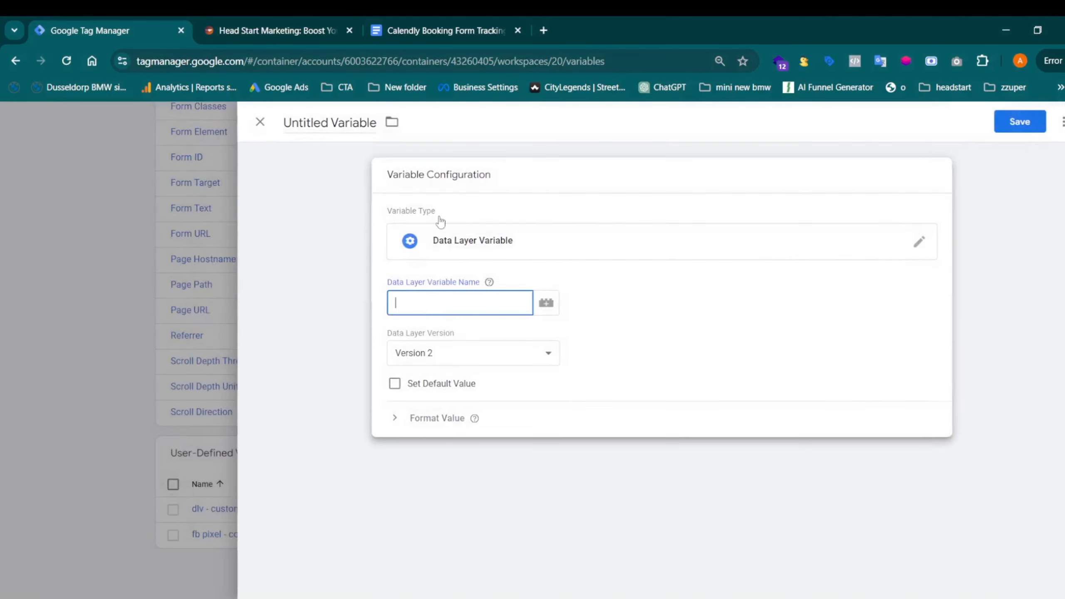
Step: Set the Data Layer Variable Name to calendly_event, copied from the tracking notes
{"action": "left_click", "coordinate": [432, 25]}
{"action": "scroll", "coordinate": [442, 332], "scroll_direction": "down", "scroll_amount": 5}
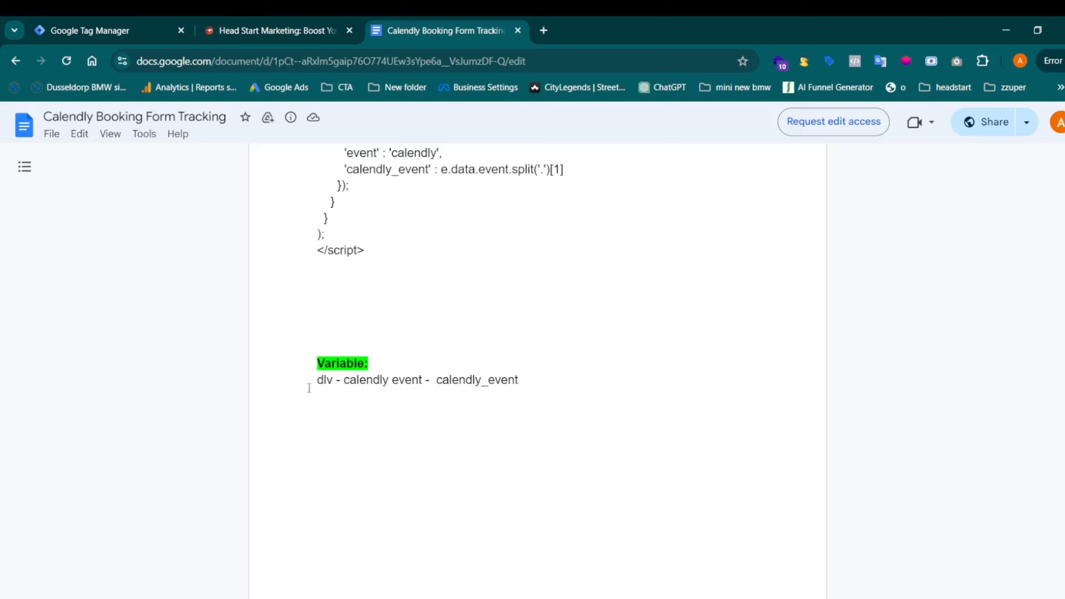
{"action": "left_click_drag", "start_coordinate": [312, 382], "coordinate": [366, 381]}
{"action": "left_click", "coordinate": [429, 381]}
{"action": "left_click_drag", "start_coordinate": [435, 380], "coordinate": [521, 379]}
{"action": "key", "text": "ctrl+c"}
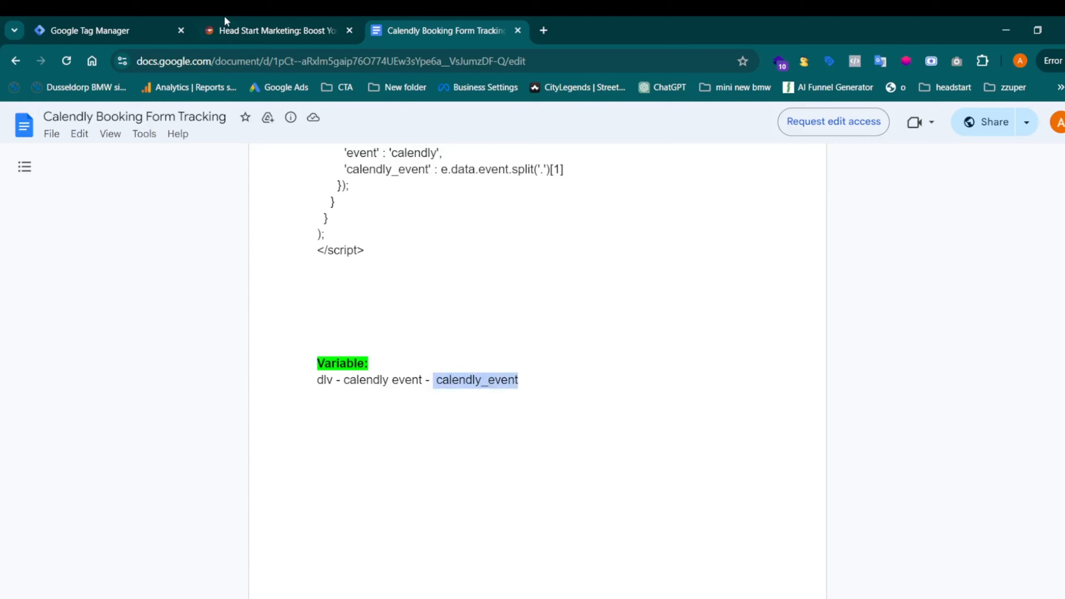
{"action": "left_click", "coordinate": [101, 32]}
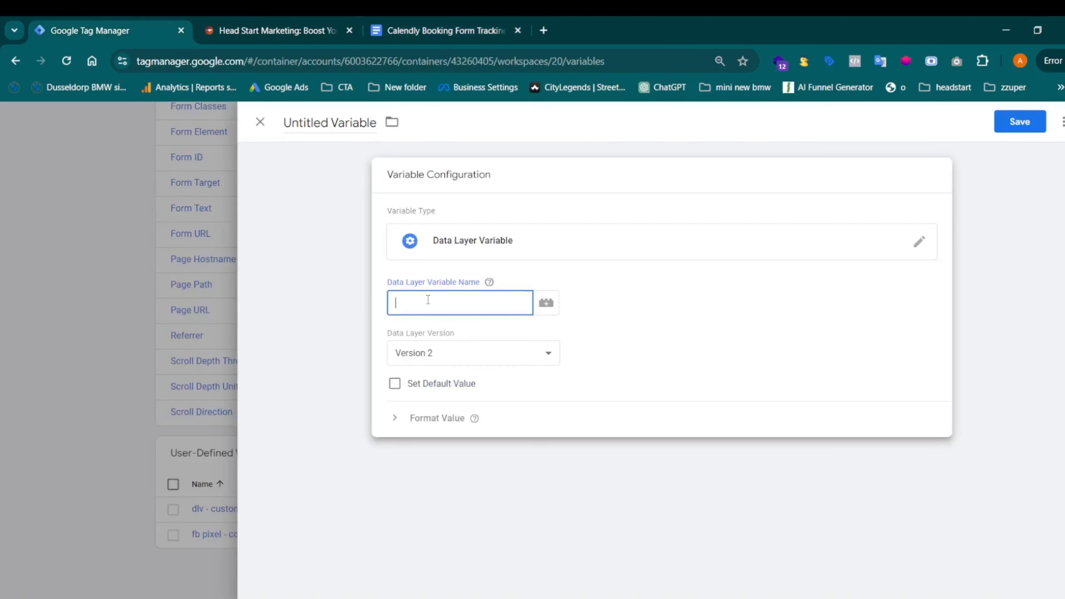
{"action": "key", "text": "ctrl+v"}
{"action": "left_click", "coordinate": [301, 104]}
Step: Name the variable 'dlv - calendly event' and save it
{"action": "left_click", "coordinate": [444, 31]}
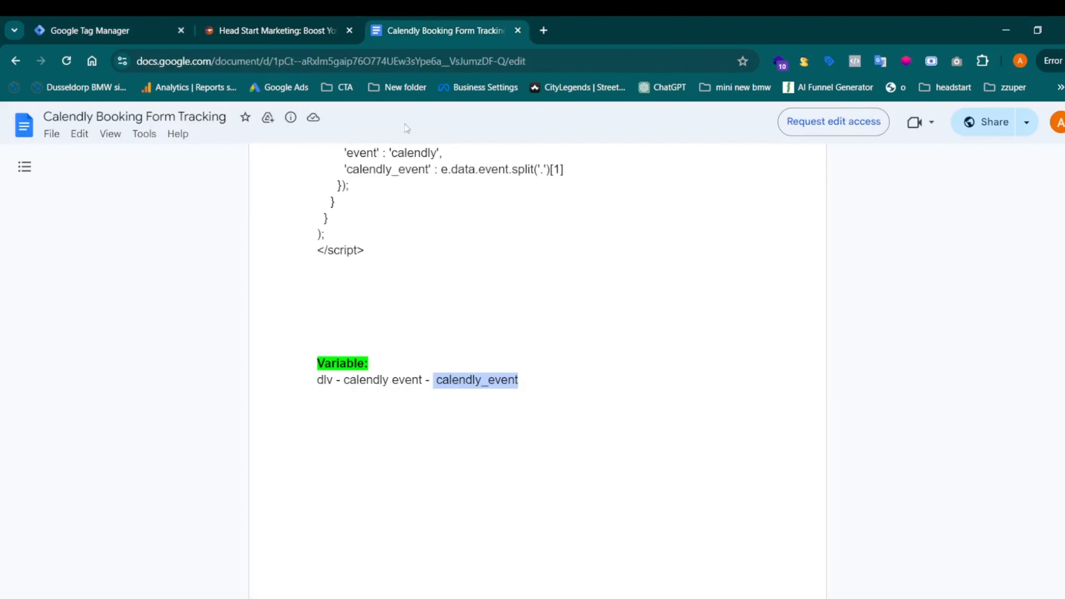
{"action": "left_click_drag", "start_coordinate": [317, 380], "coordinate": [422, 380]}
{"action": "key", "text": "ctrl+c"}
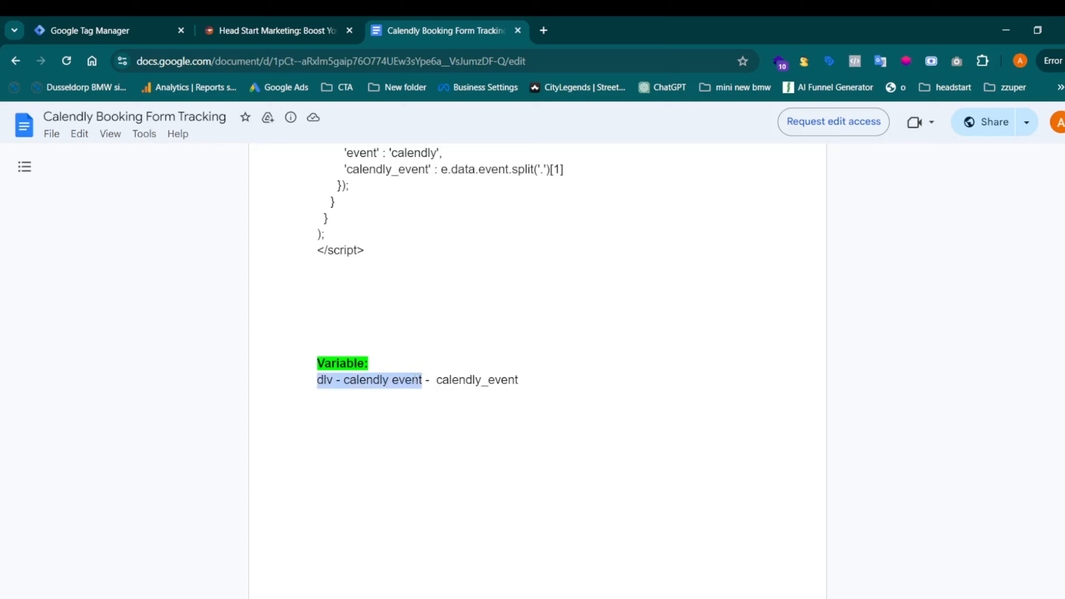
{"action": "left_click", "coordinate": [85, 23]}
{"action": "left_click", "coordinate": [345, 126]}
{"action": "key", "text": "ctrl+v"}
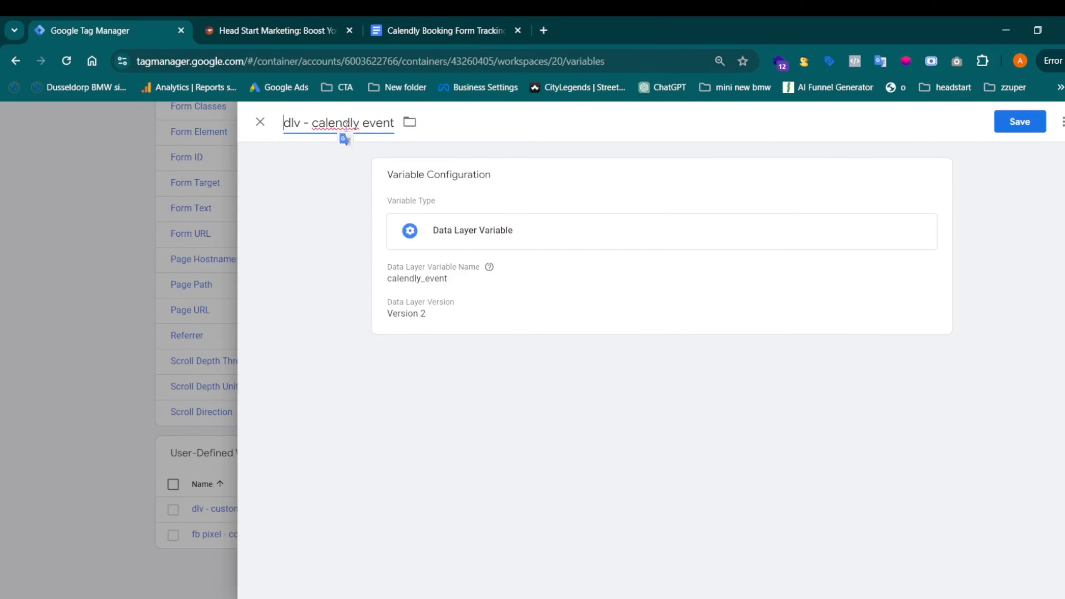
{"action": "left_click", "coordinate": [1027, 128]}
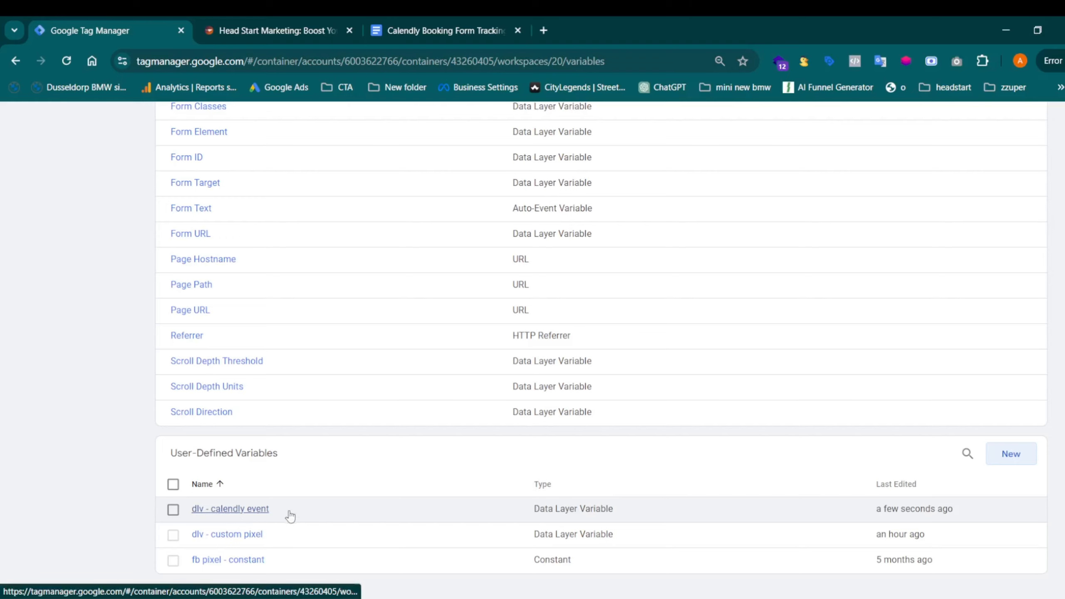
{"action": "scroll", "coordinate": [287, 513], "scroll_direction": "up", "scroll_amount": 10}
{"action": "left_click", "coordinate": [98, 326]}
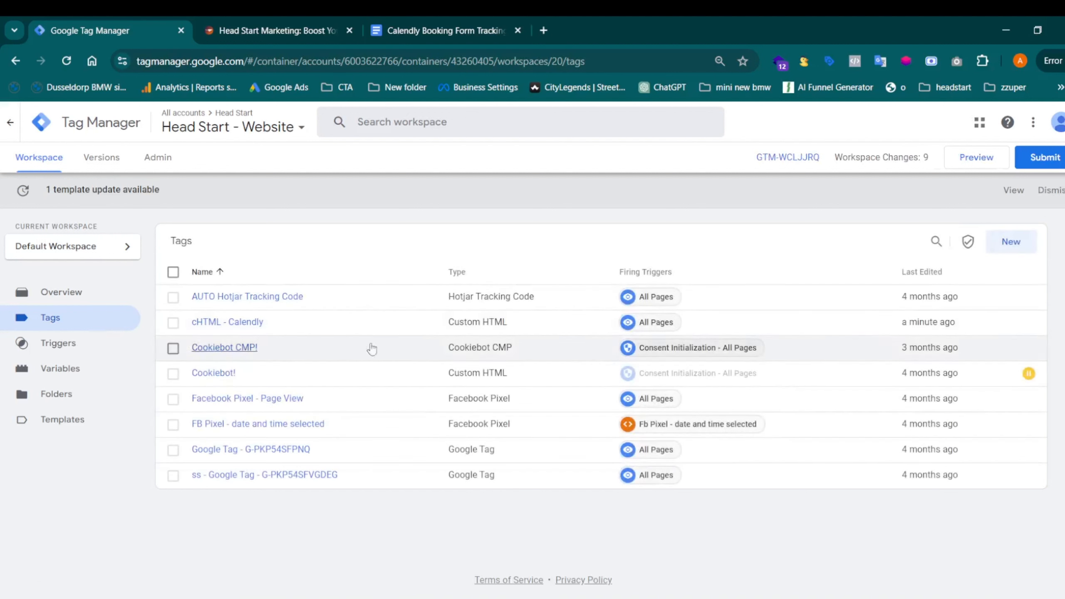
{"action": "left_click", "coordinate": [973, 158]}
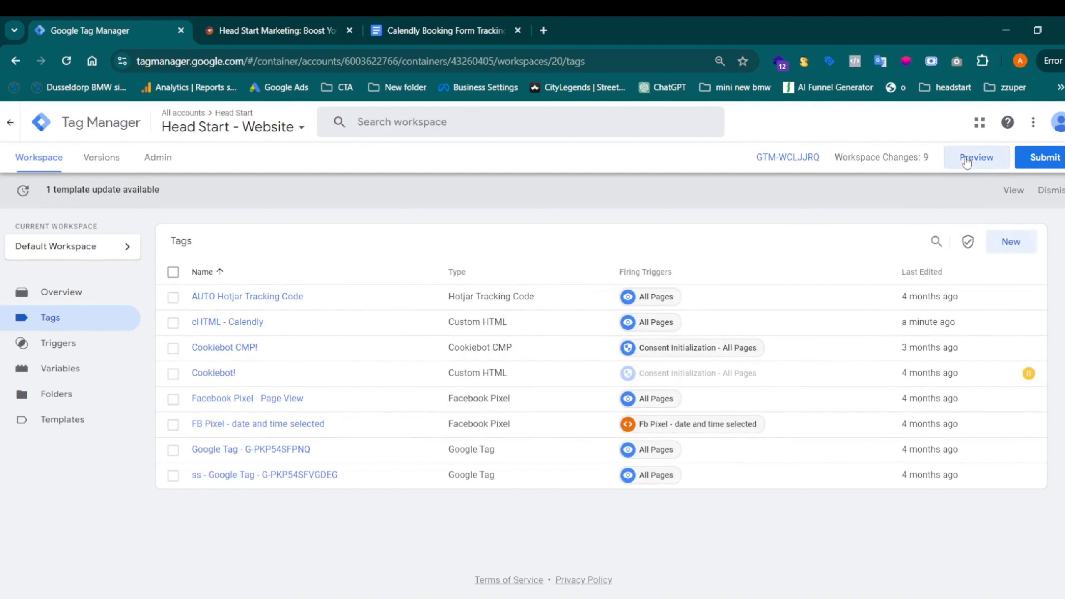
{"action": "left_click", "coordinate": [321, 30]}
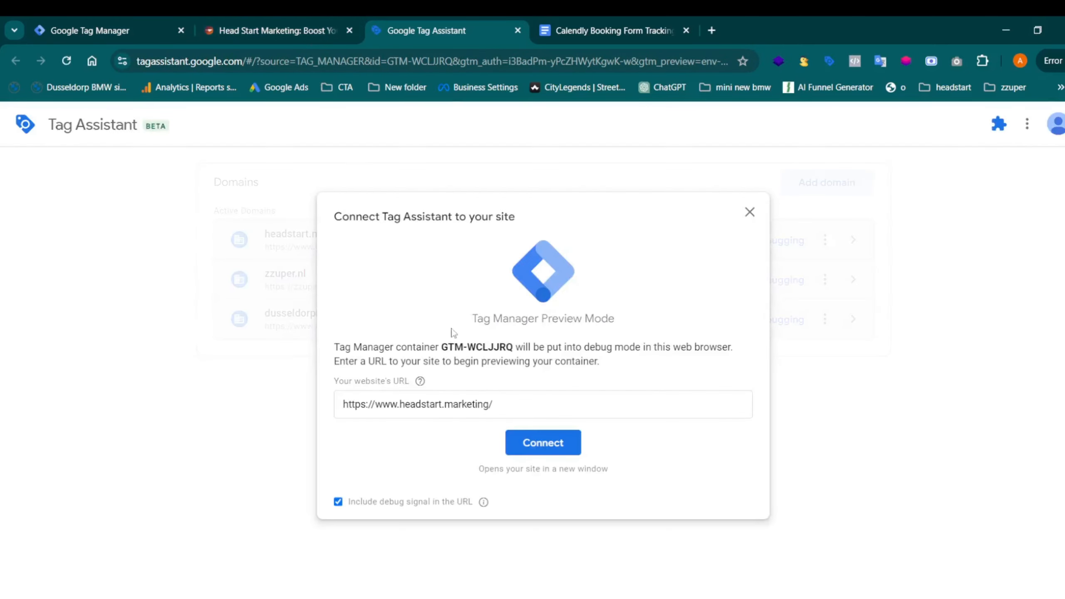
{"action": "left_click", "coordinate": [349, 30]}
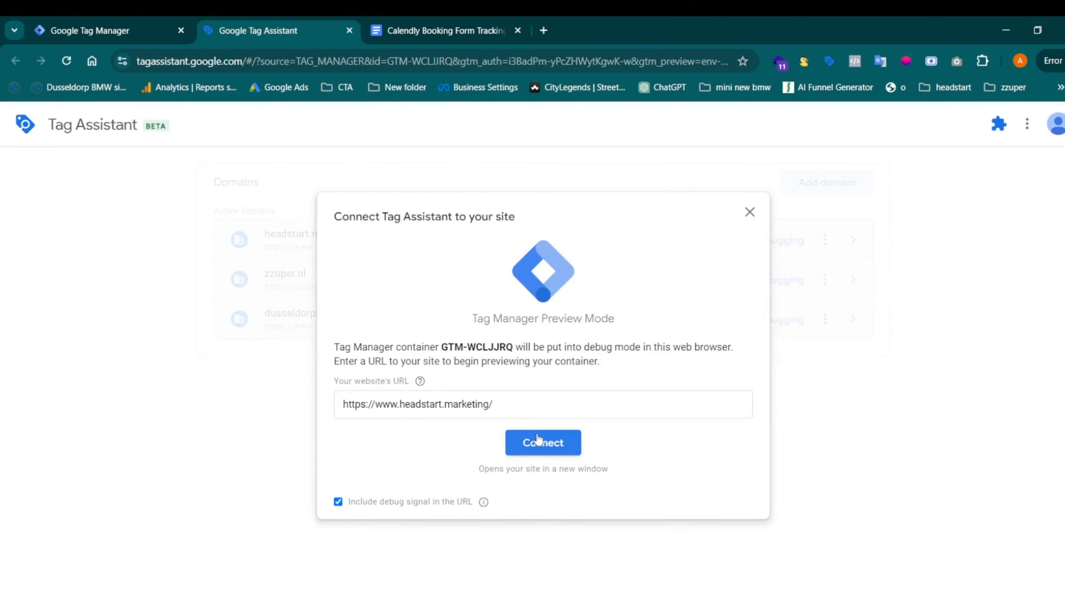
{"action": "left_click", "coordinate": [542, 442]}
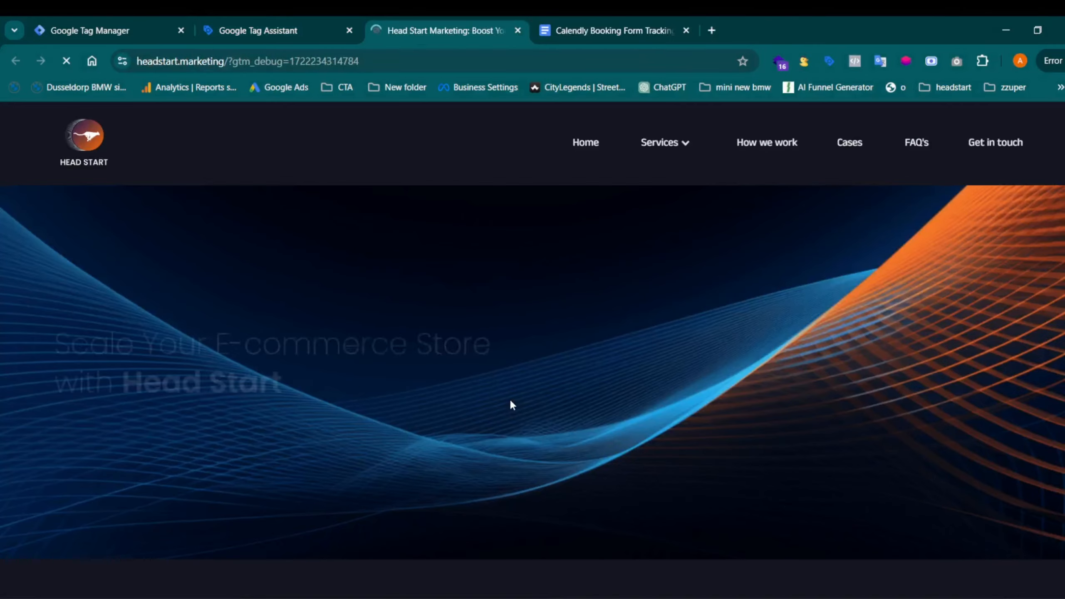
{"action": "scroll", "coordinate": [511, 396], "scroll_direction": "down", "scroll_amount": 15}
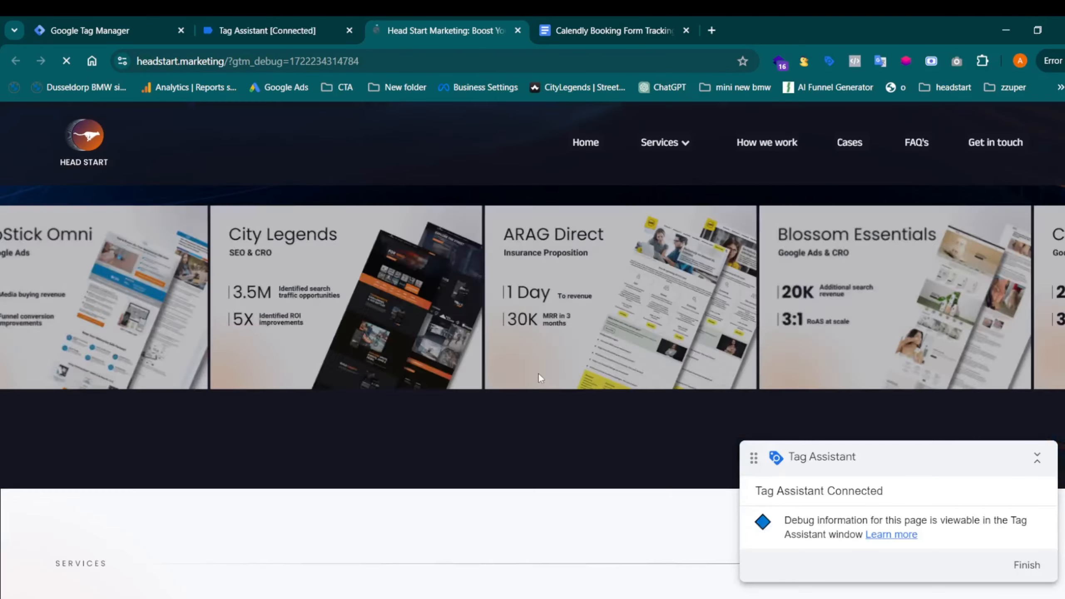
{"action": "scroll", "coordinate": [542, 376], "scroll_direction": "down", "scroll_amount": 15}
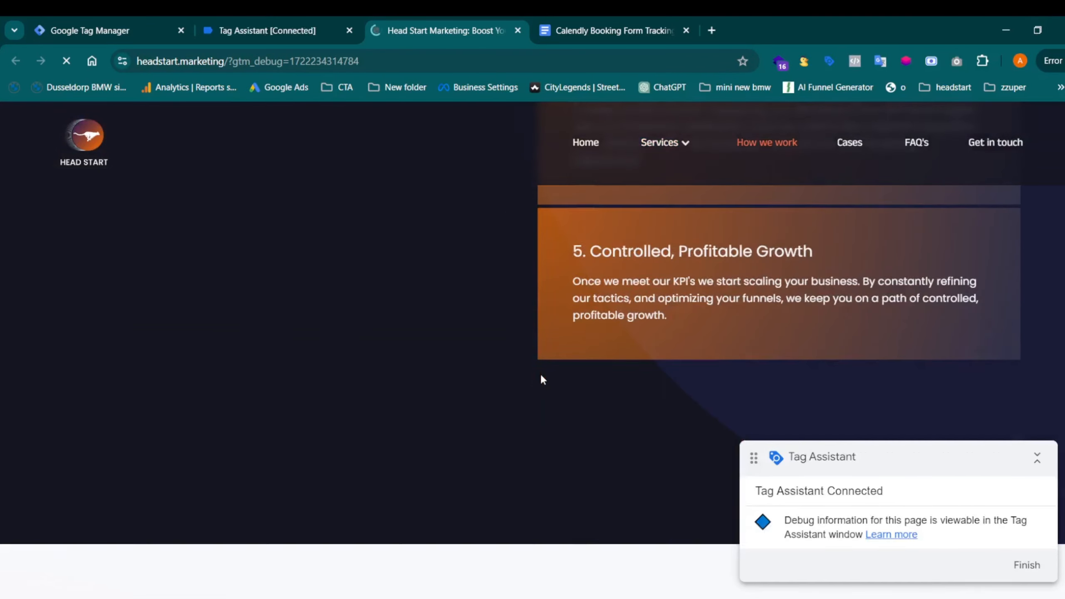
Step: Choose Tuesday, July 30 at 12:00pm in the embedded Calendly calendar and proceed to Enter Details
{"action": "scroll", "coordinate": [541, 379], "scroll_direction": "down", "scroll_amount": 15}
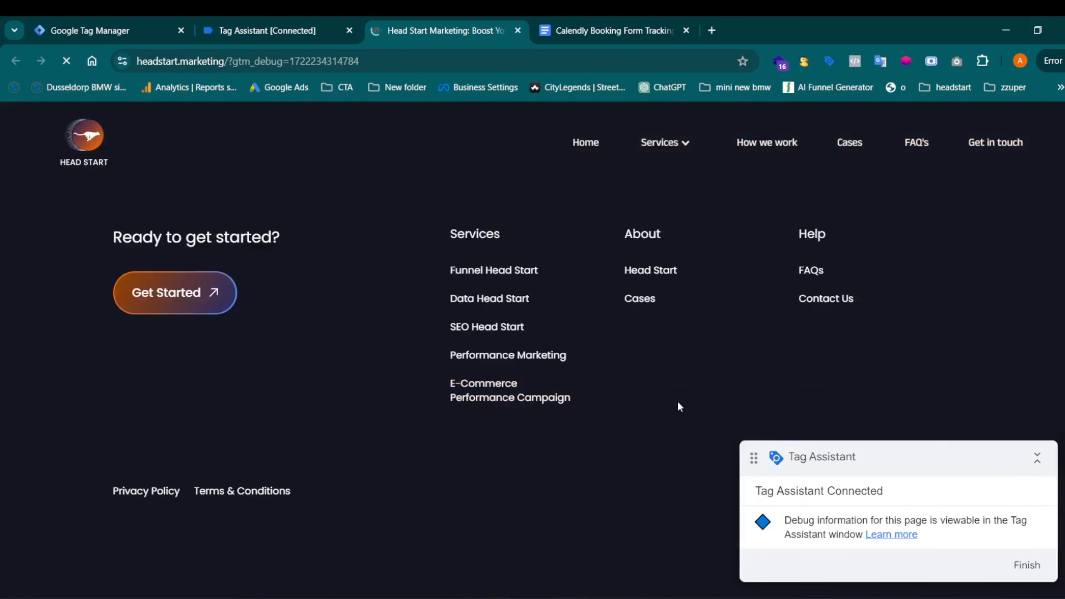
{"action": "scroll", "coordinate": [818, 381], "scroll_direction": "down", "scroll_amount": 5}
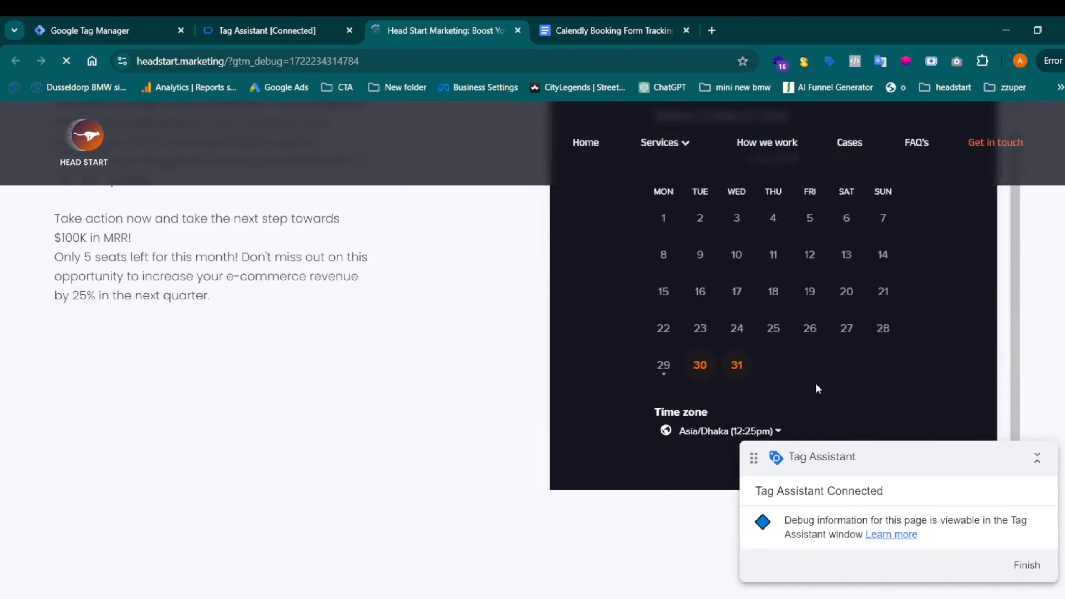
{"action": "left_click", "coordinate": [706, 364]}
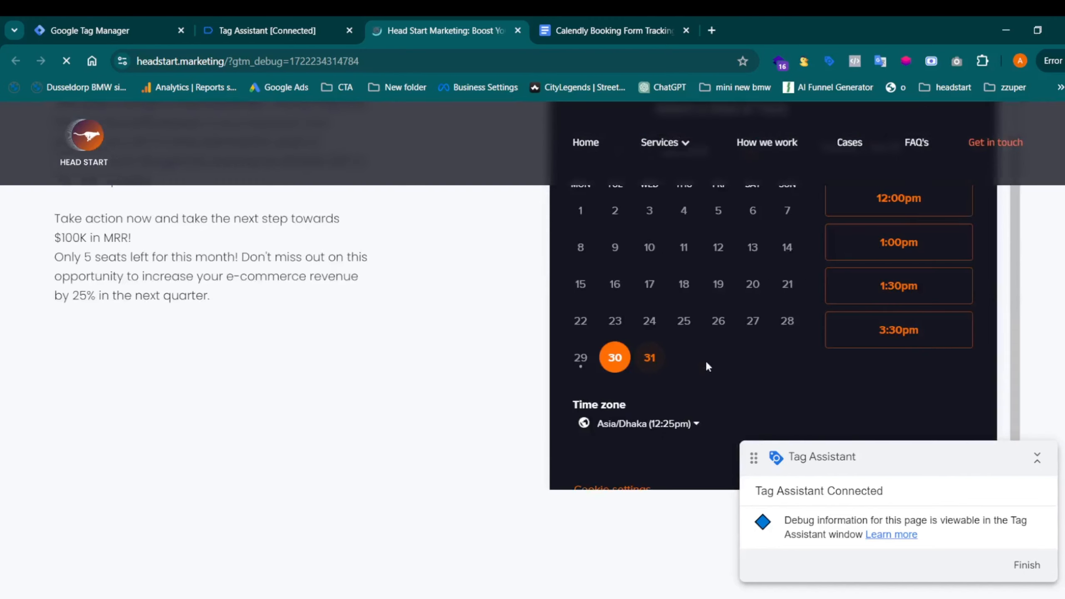
{"action": "scroll", "coordinate": [961, 289], "scroll_direction": "up", "scroll_amount": 3}
{"action": "scroll", "coordinate": [943, 294], "scroll_direction": "down", "scroll_amount": 2}
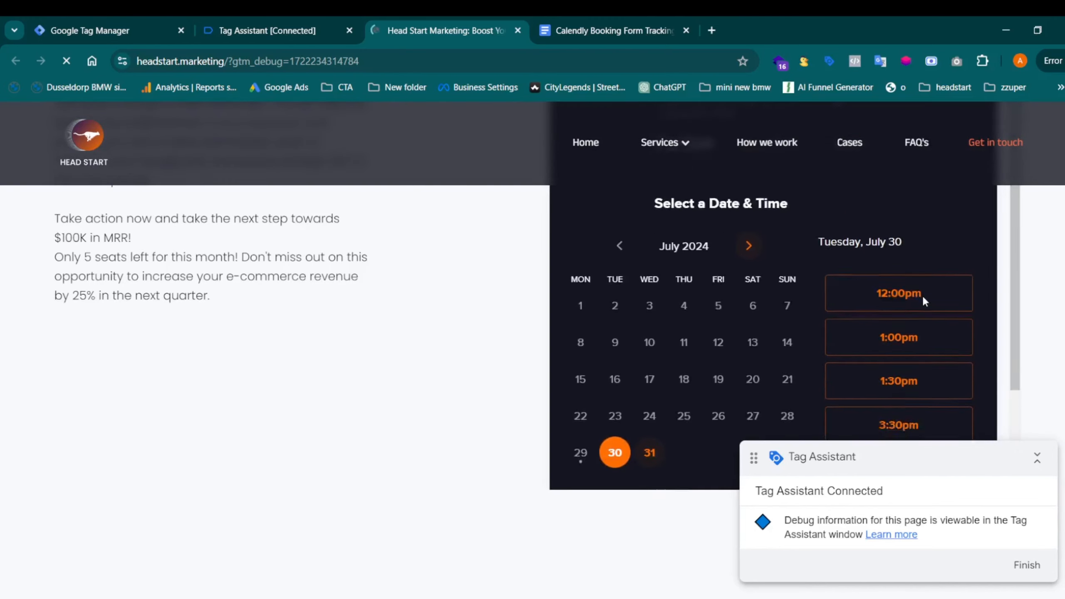
{"action": "left_click", "coordinate": [887, 282]}
{"action": "left_click", "coordinate": [934, 273]}
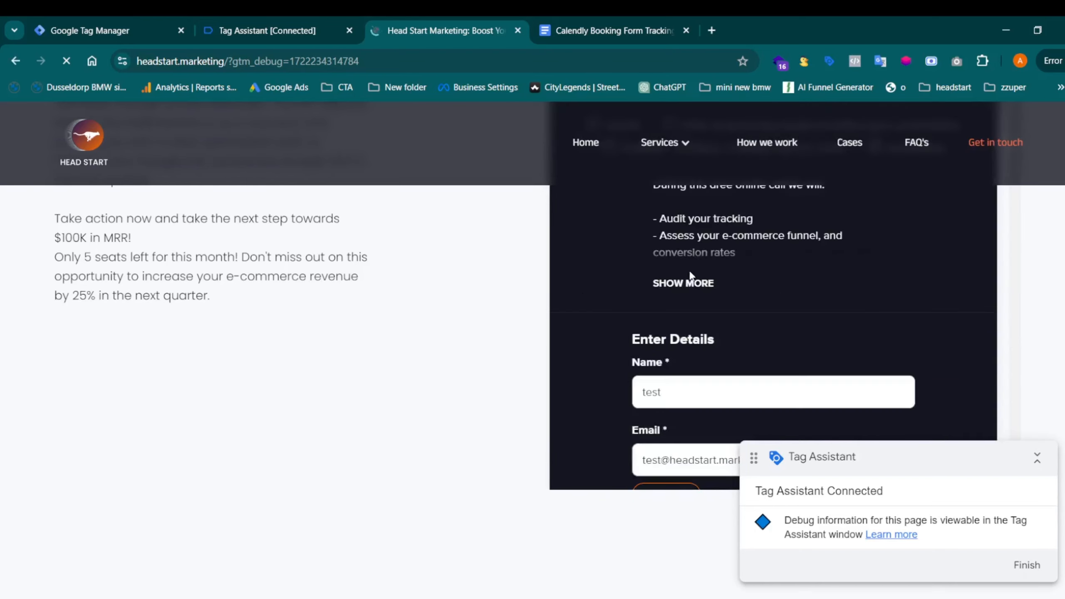
Step: Autofill the phone number and keep Bangladesh as the country code
{"action": "scroll", "coordinate": [690, 275], "scroll_direction": "down", "scroll_amount": 2}
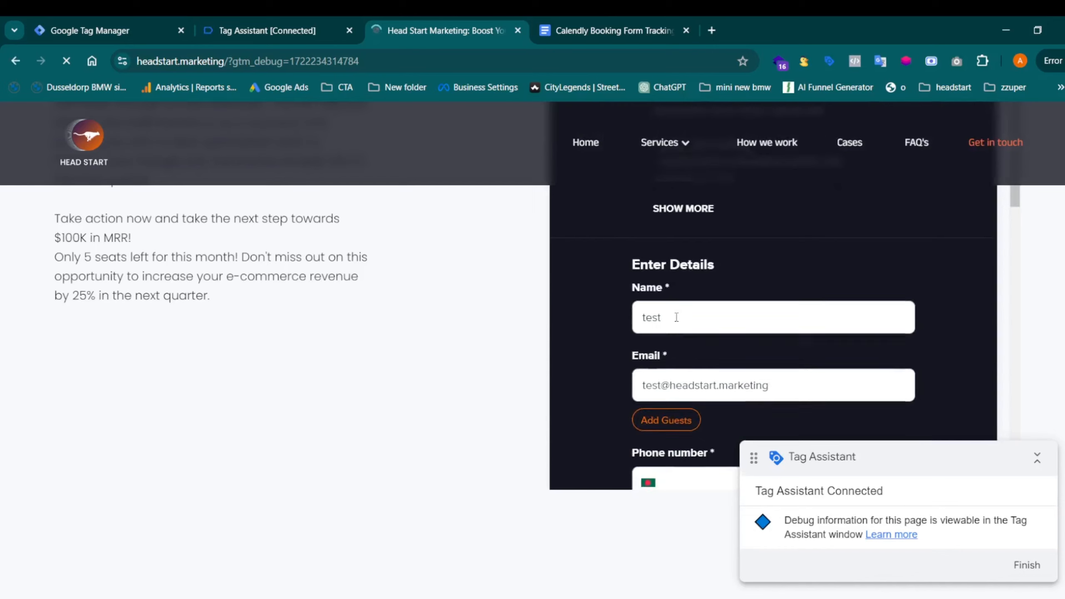
{"action": "scroll", "coordinate": [694, 285], "scroll_direction": "down", "scroll_amount": 5}
{"action": "left_click", "coordinate": [692, 286]}
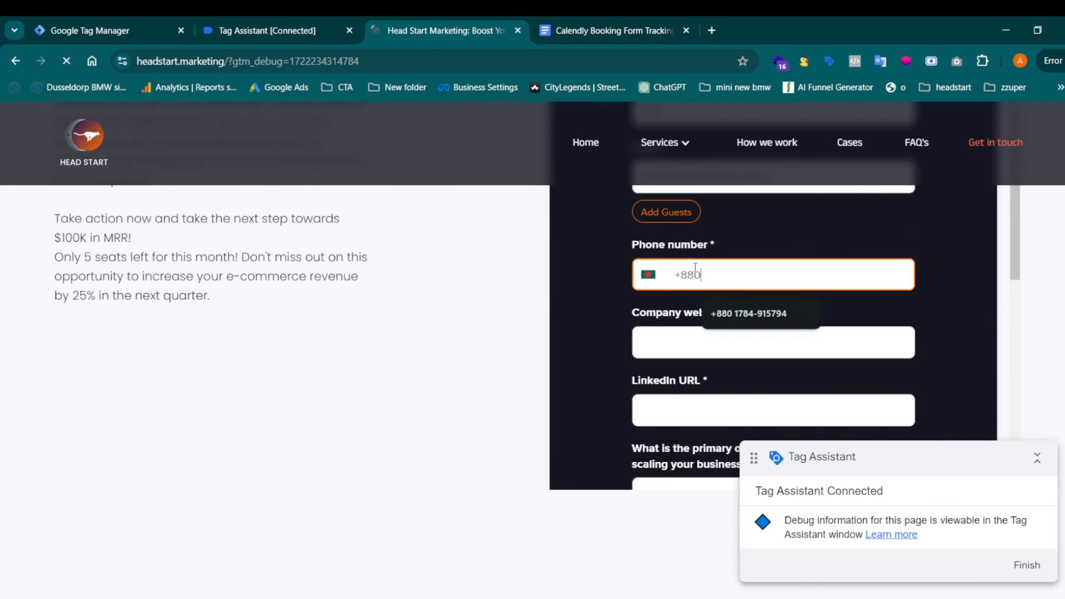
{"action": "left_click", "coordinate": [732, 311]}
{"action": "scroll", "coordinate": [735, 290], "scroll_direction": "down", "scroll_amount": 2}
{"action": "scroll", "coordinate": [733, 290], "scroll_direction": "up", "scroll_amount": 2}
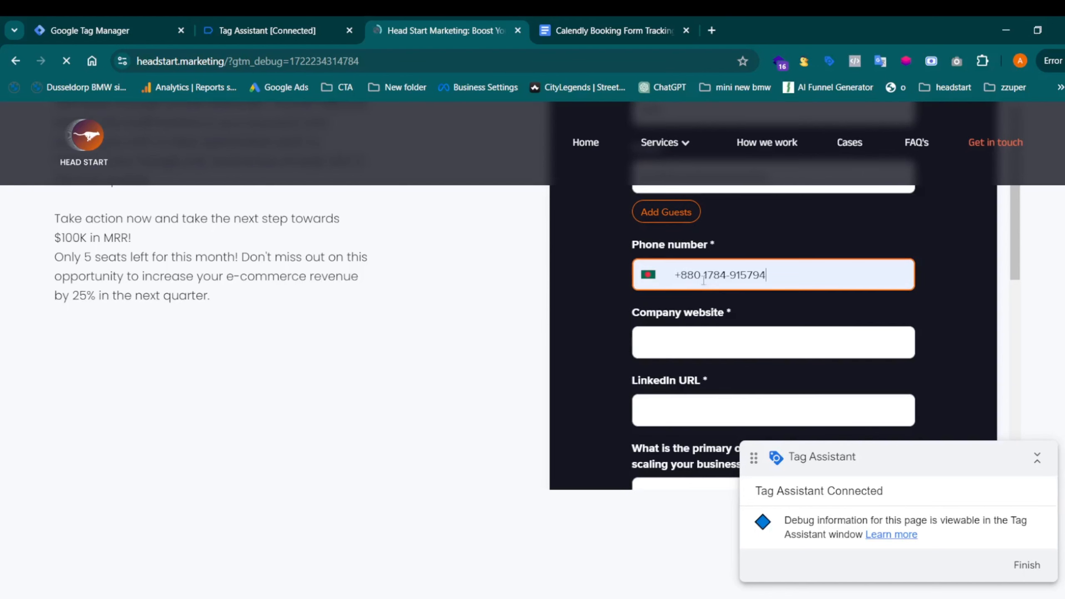
{"action": "left_click", "coordinate": [655, 275]}
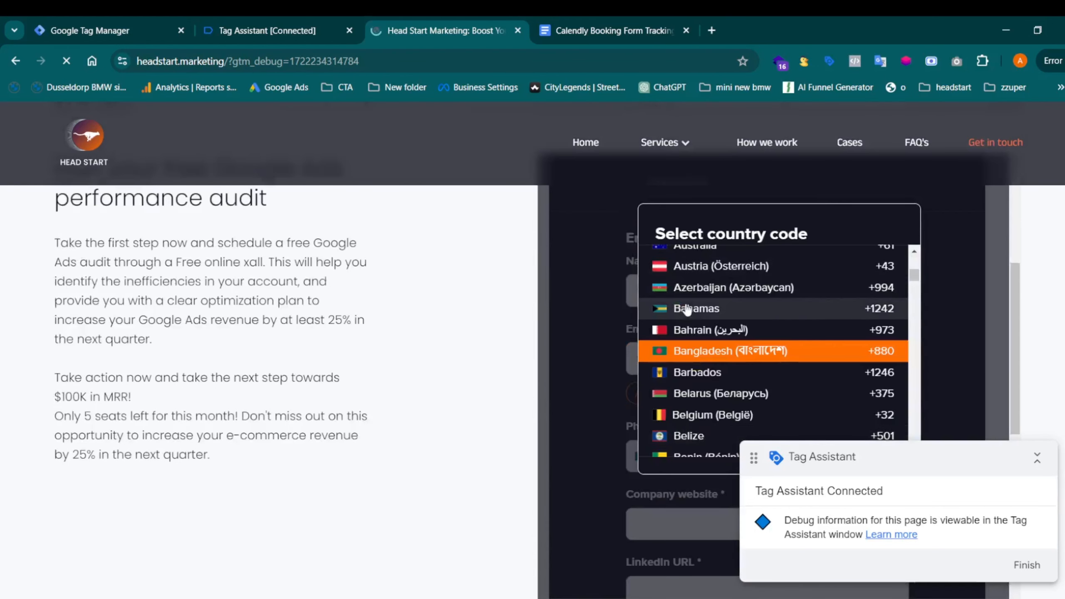
{"action": "scroll", "coordinate": [746, 330], "scroll_direction": "down", "scroll_amount": 5}
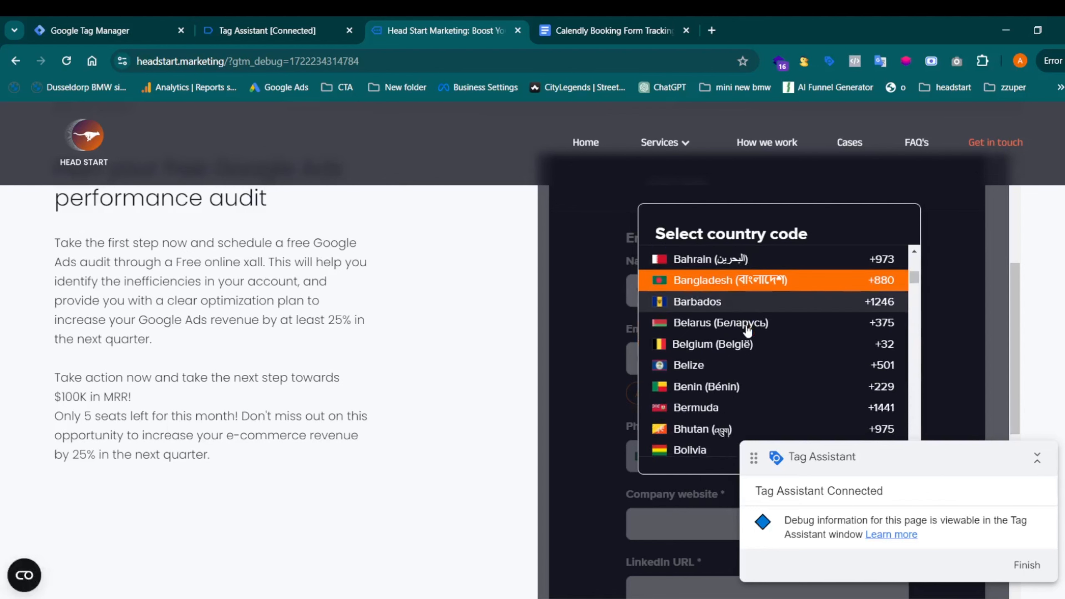
{"action": "scroll", "coordinate": [743, 330], "scroll_direction": "down", "scroll_amount": 2}
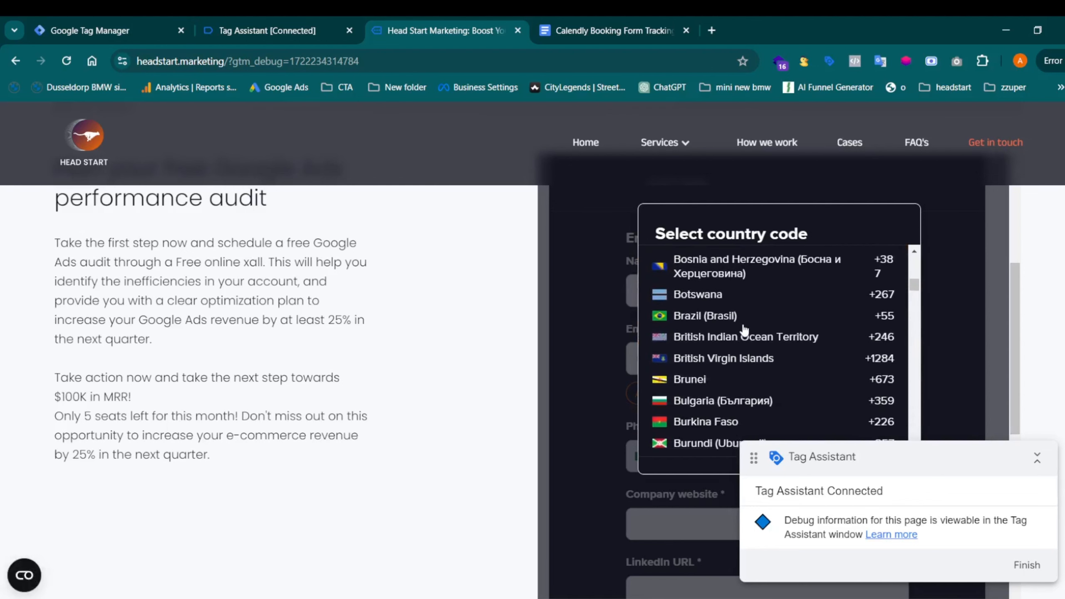
{"action": "scroll", "coordinate": [744, 330], "scroll_direction": "up", "scroll_amount": 5}
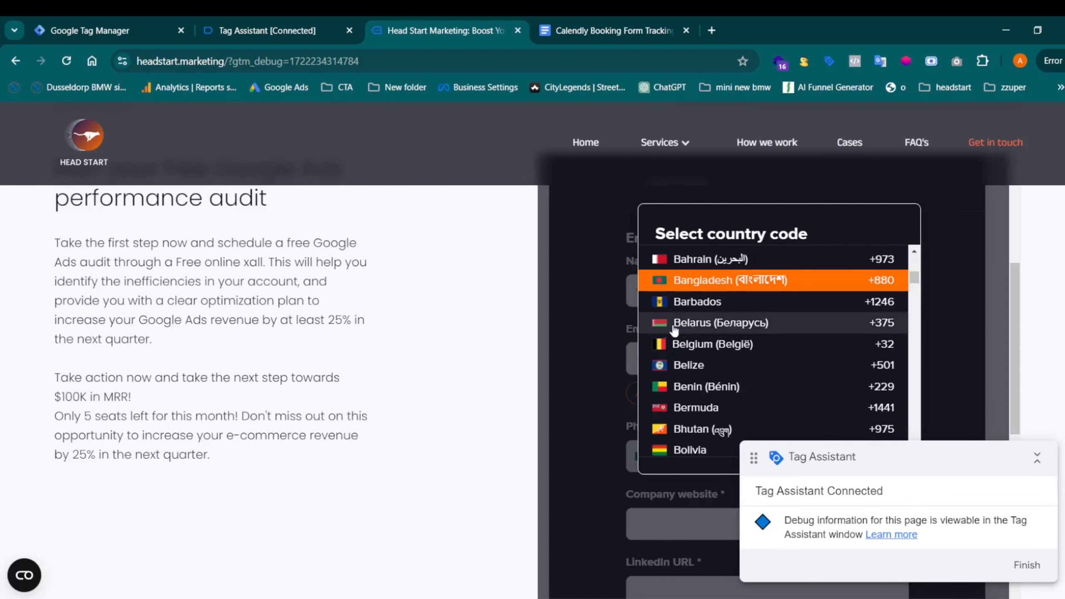
{"action": "left_click", "coordinate": [610, 327]}
Step: Replace the phone digits after +880 with a test number
{"action": "scroll", "coordinate": [712, 334], "scroll_direction": "down", "scroll_amount": 2}
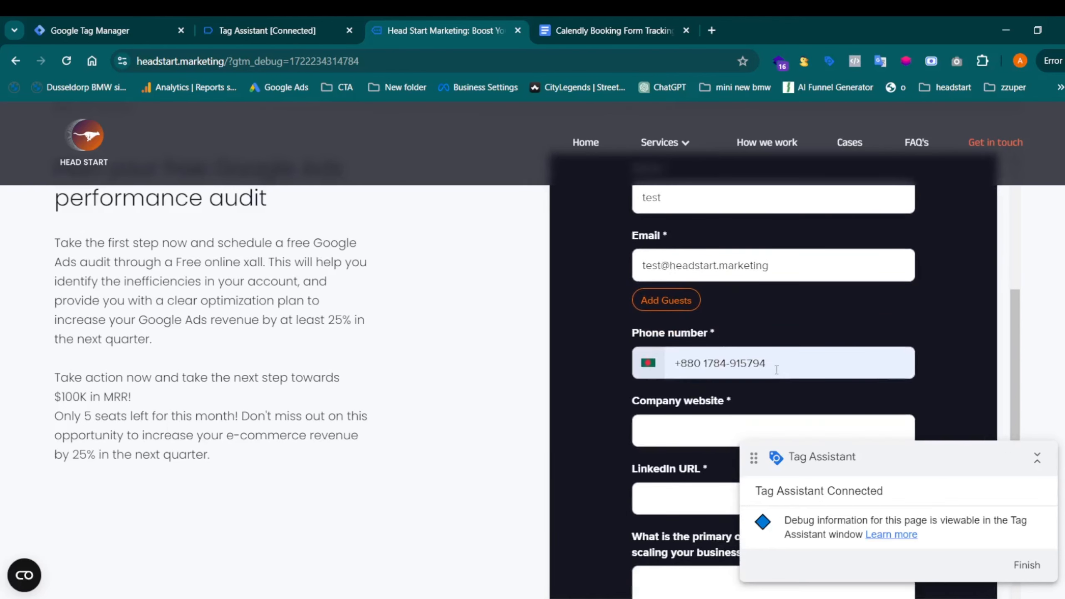
{"action": "left_click_drag", "start_coordinate": [776, 369], "coordinate": [710, 366]}
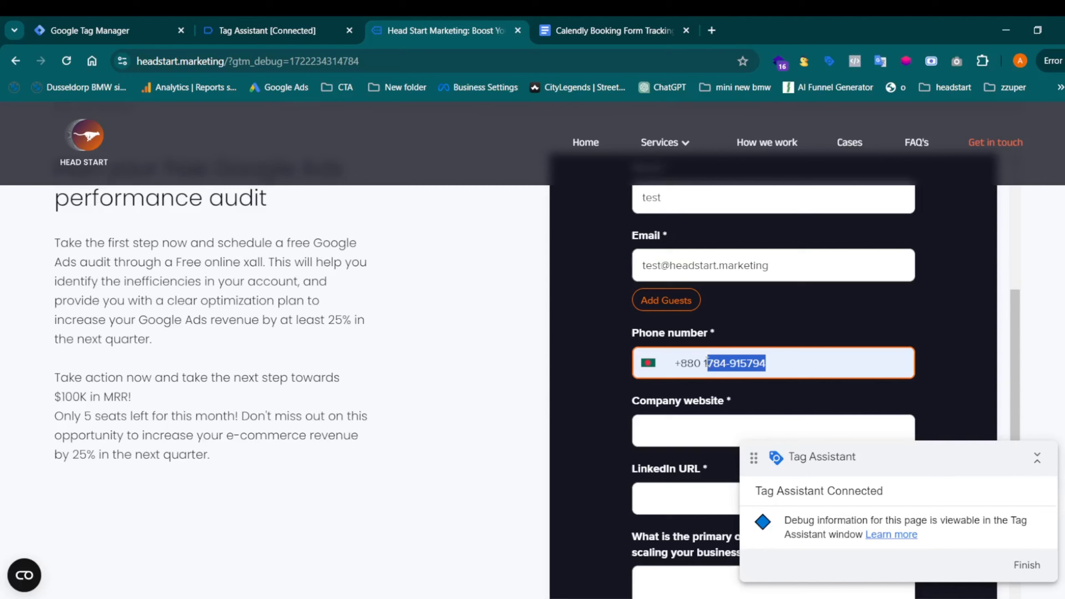
{"action": "type", "text": "989-"}
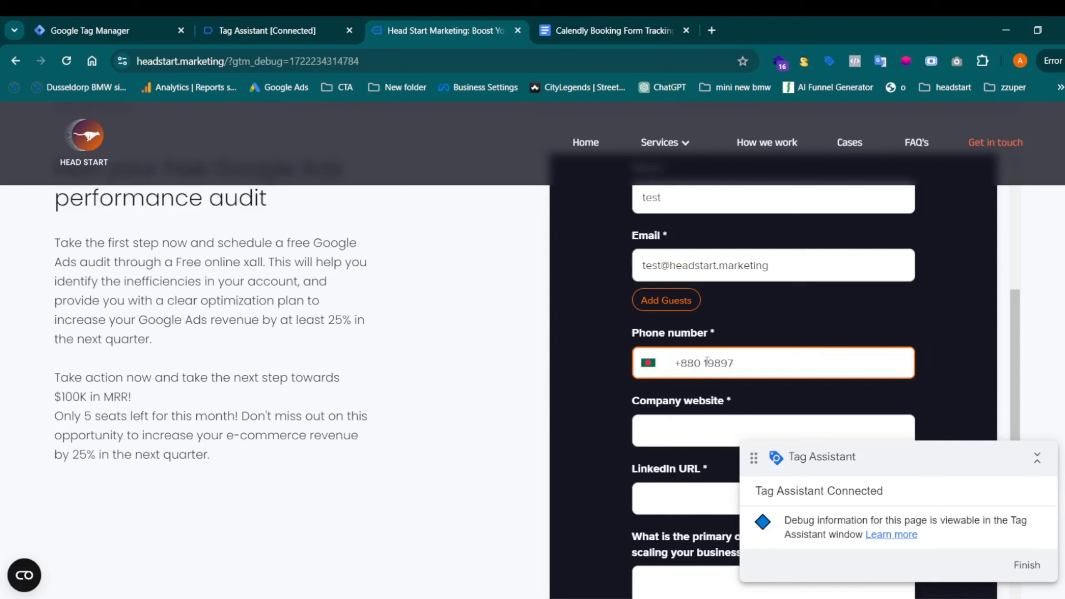
{"action": "type", "text": "758674"}
{"action": "scroll", "coordinate": [716, 373], "scroll_direction": "down", "scroll_amount": 3}
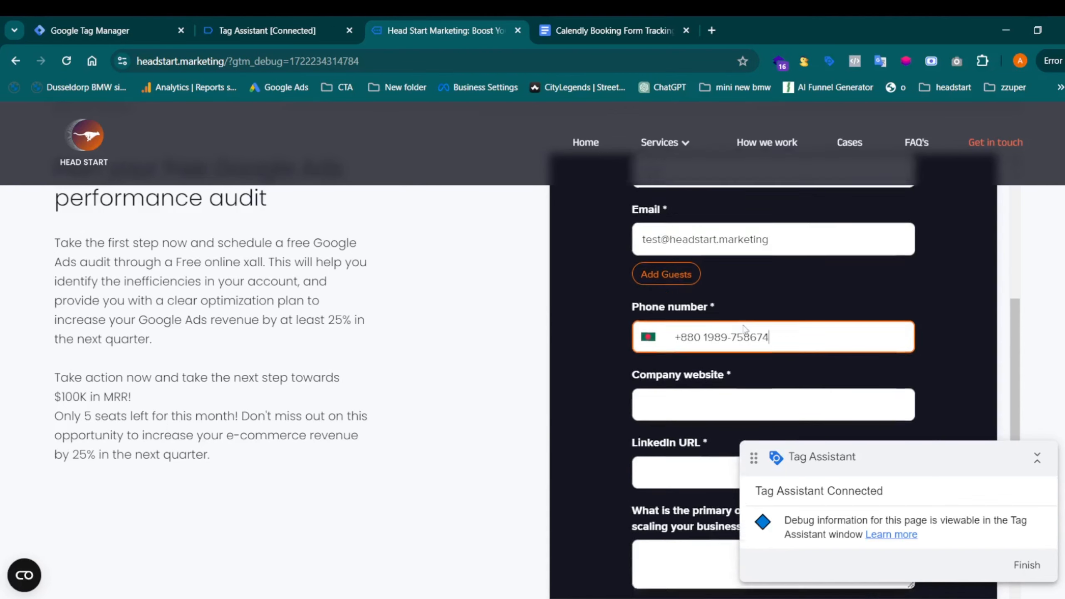
{"action": "left_click", "coordinate": [728, 299]}
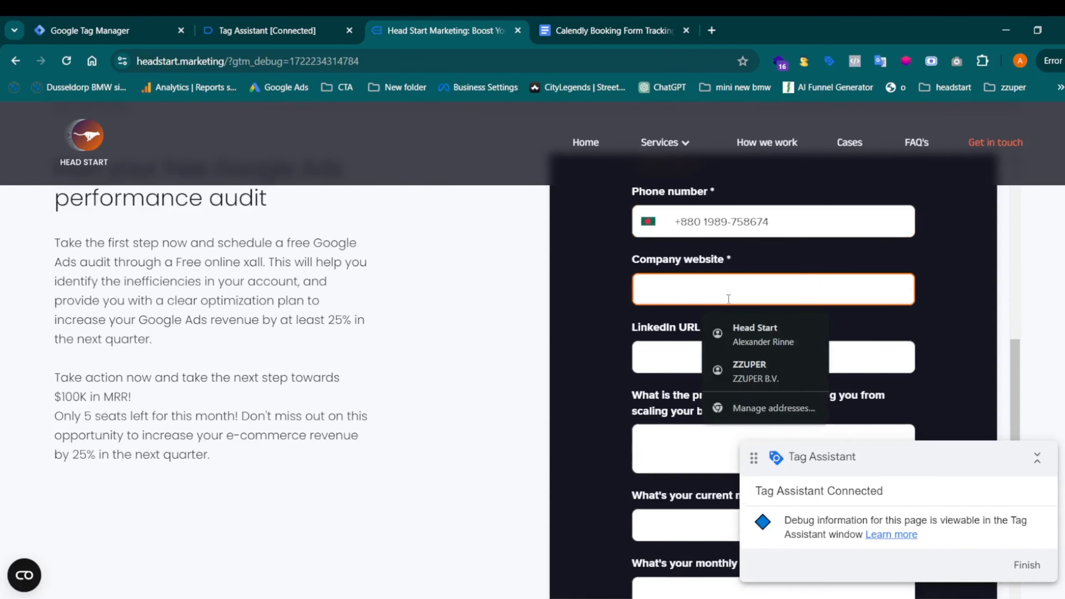
Step: Autofill the company website and paste the page's URL as the LinkedIn URL answer
{"action": "left_click", "coordinate": [737, 328]}
{"action": "scroll", "coordinate": [737, 323], "scroll_direction": "down", "scroll_amount": 2}
{"action": "left_click", "coordinate": [667, 276]}
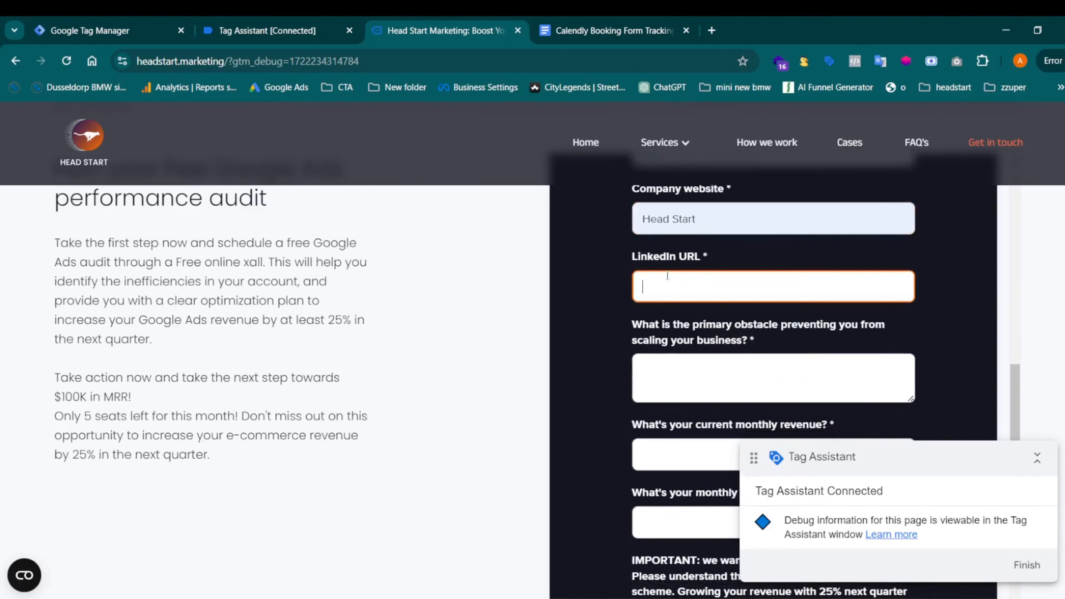
{"action": "left_click", "coordinate": [316, 61]}
{"action": "key", "text": "ctrl+c"}
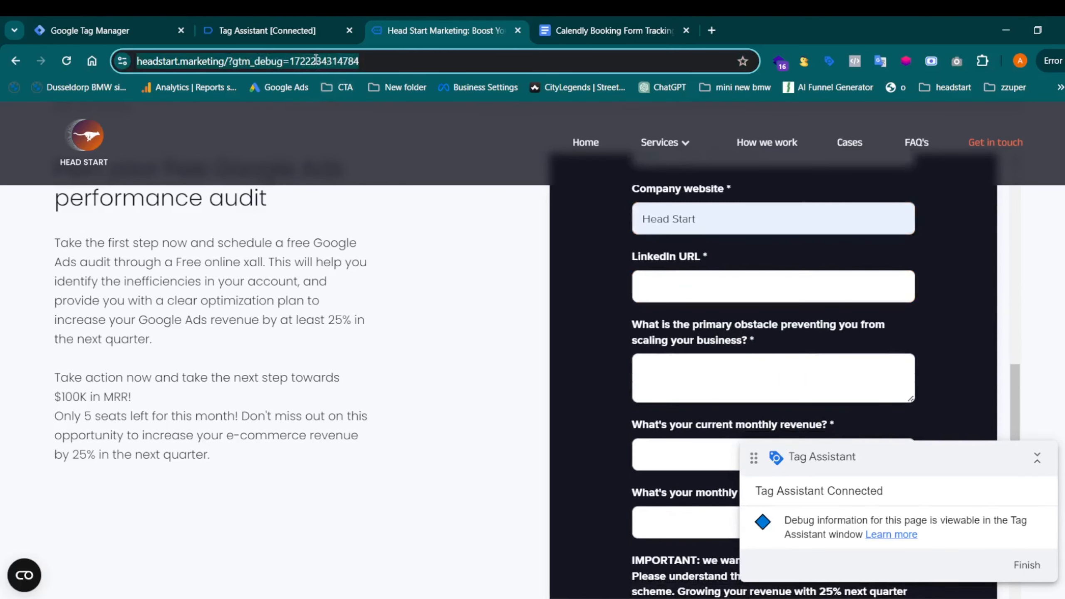
{"action": "left_click", "coordinate": [687, 278]}
{"action": "key", "text": "ctrl+v"}
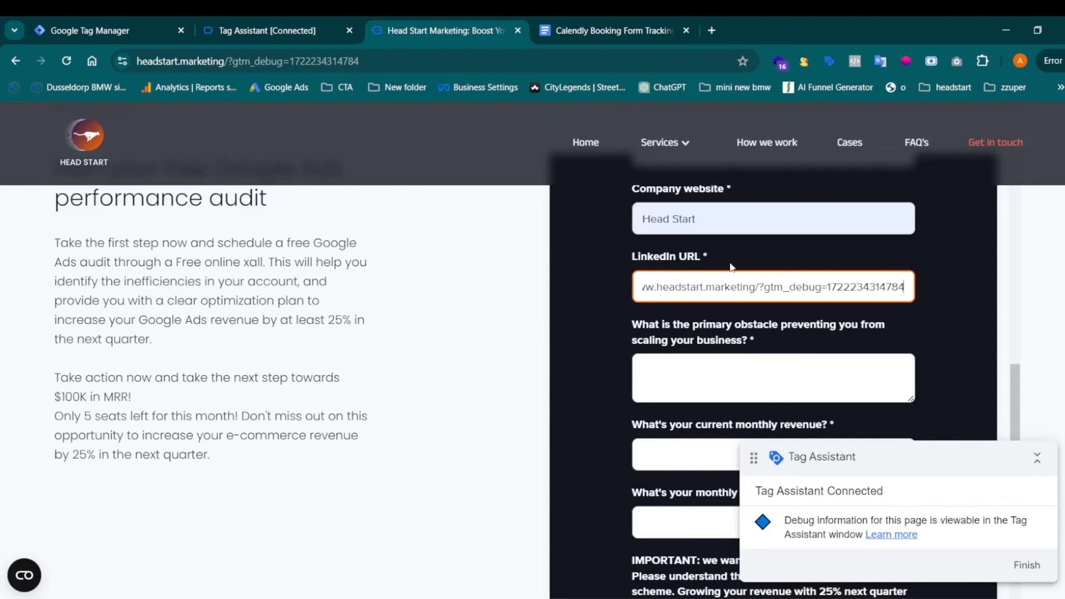
{"action": "left_click", "coordinate": [728, 257]}
Step: Paste the page URL as the obstacle answer, fill current revenue, and set the revenue goal to 2332222
{"action": "scroll", "coordinate": [726, 258], "scroll_direction": "down", "scroll_amount": 2}
{"action": "left_click", "coordinate": [667, 299]}
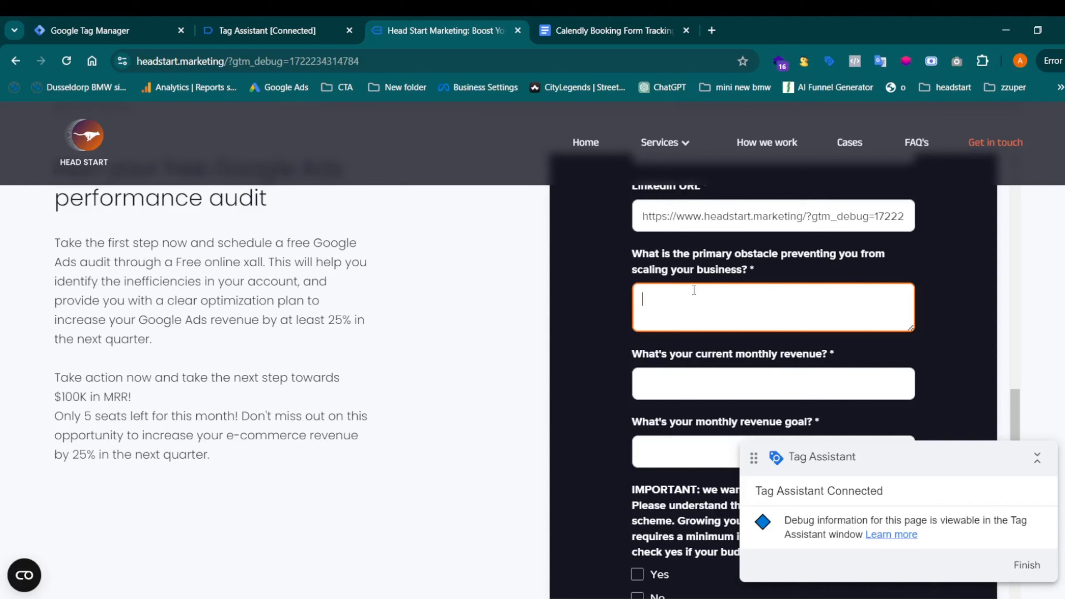
{"action": "key", "text": "ctrl+v"}
{"action": "scroll", "coordinate": [686, 294], "scroll_direction": "down", "scroll_amount": 2}
{"action": "left_click", "coordinate": [675, 301]}
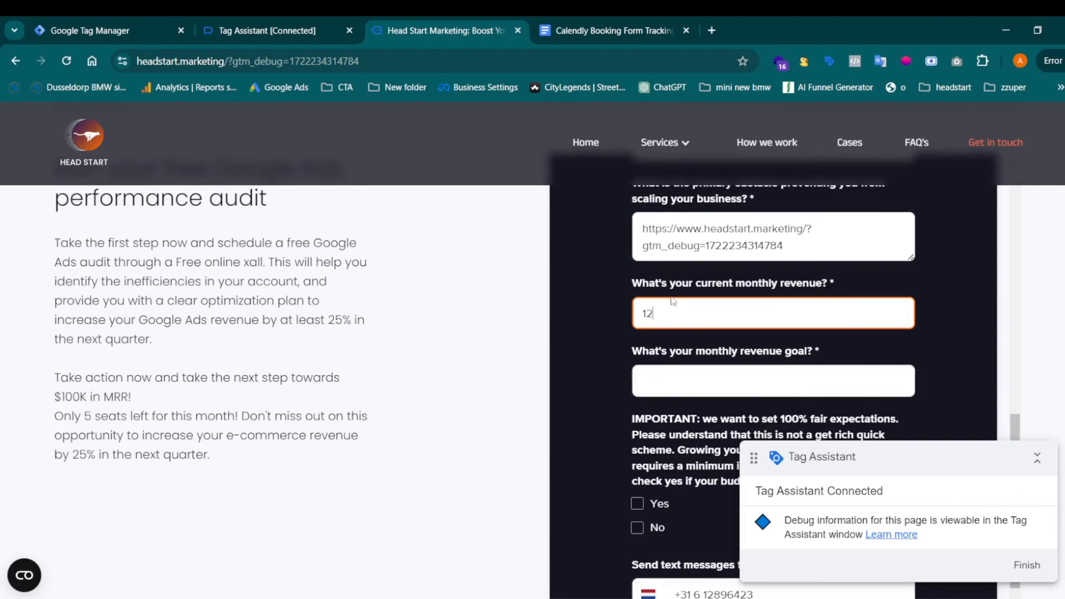
{"action": "scroll", "coordinate": [672, 300], "scroll_direction": "down", "scroll_amount": 2}
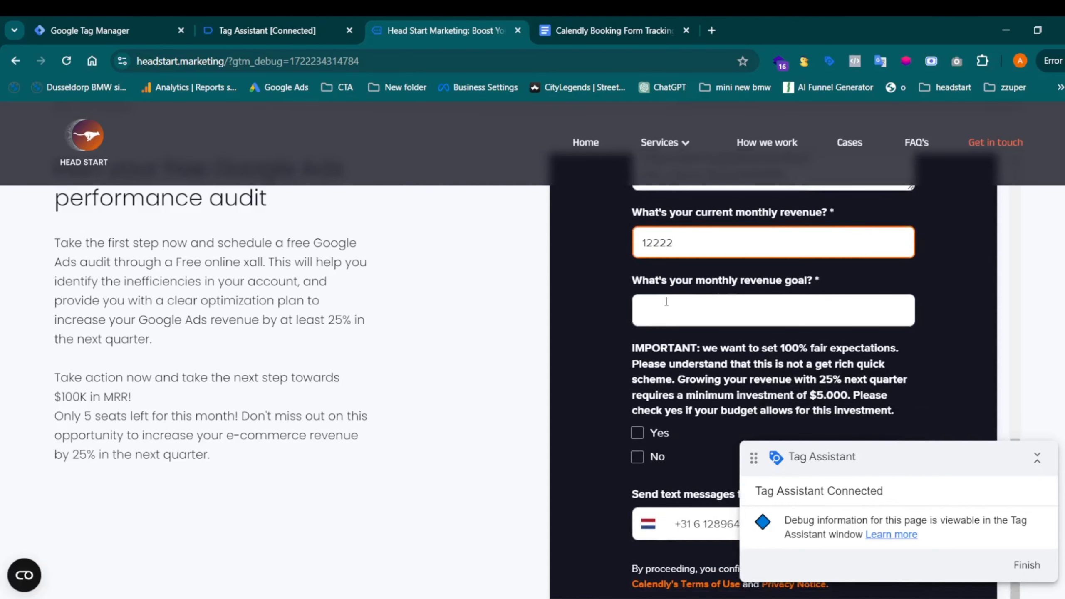
{"action": "left_click", "coordinate": [668, 298]}
{"action": "type", "text": "2332222"}
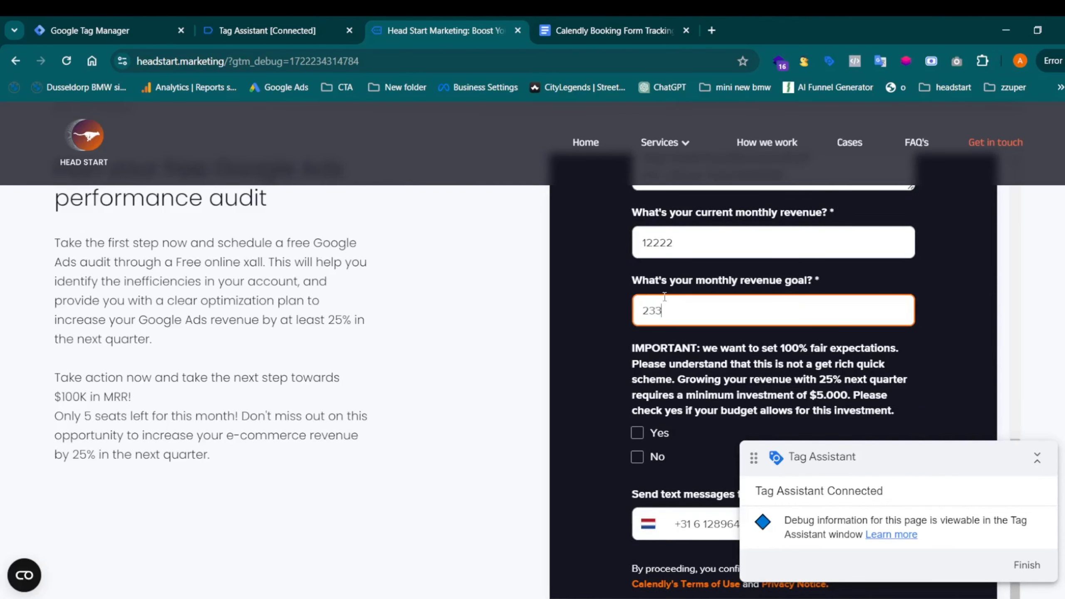
{"action": "scroll", "coordinate": [651, 346], "scroll_direction": "down", "scroll_amount": 2}
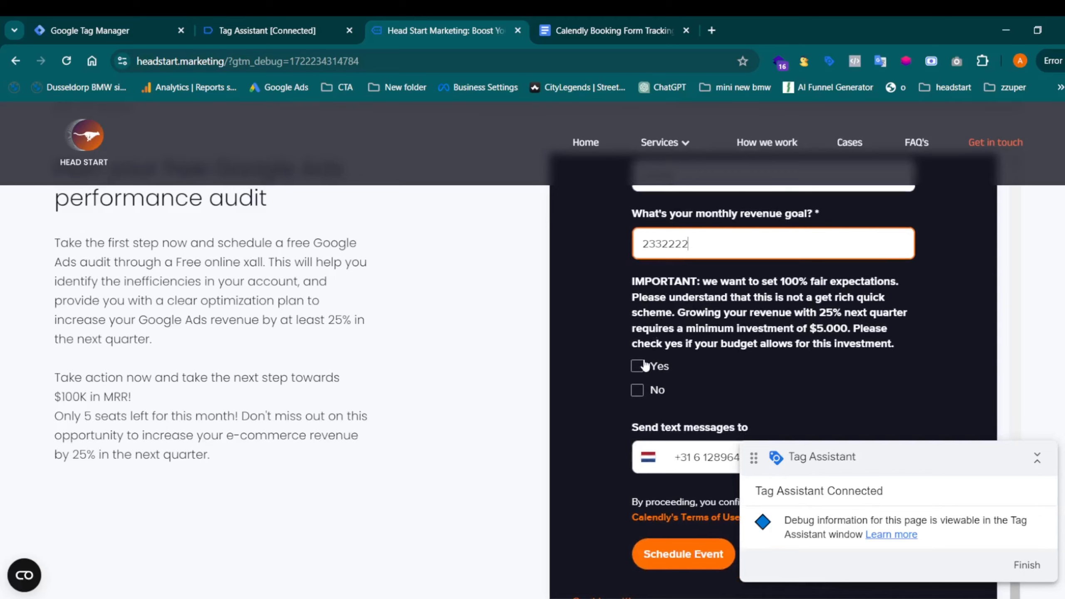
{"action": "scroll", "coordinate": [651, 341], "scroll_direction": "down", "scroll_amount": 4}
Step: Clear the phone number field and schedule the 30-Minute CRO Quick-Scan
{"action": "triple_click", "coordinate": [691, 315]}
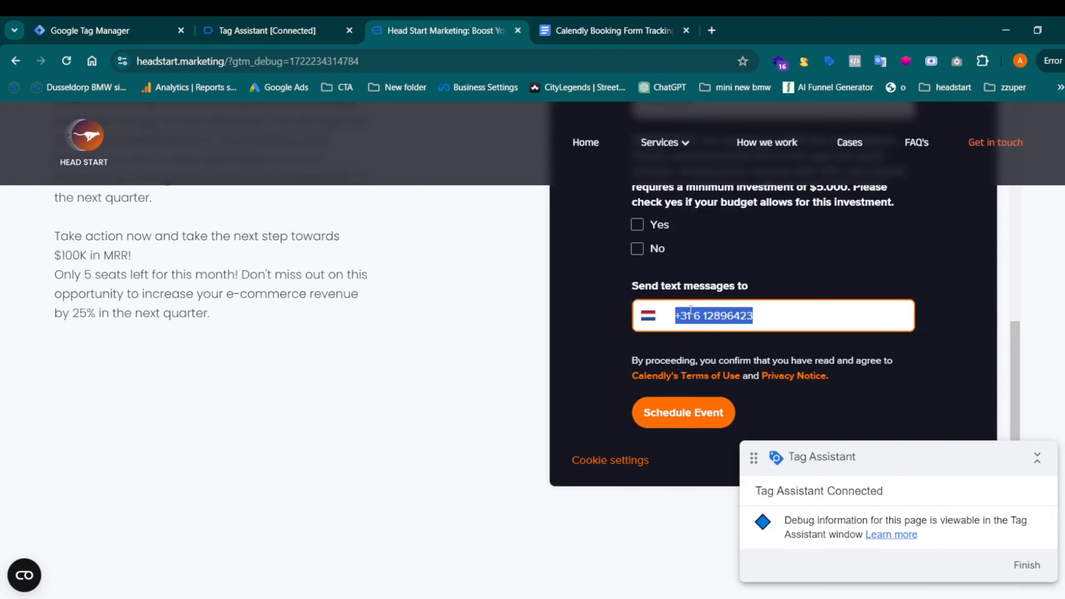
{"action": "key", "text": "BackSpace"}
{"action": "scroll", "coordinate": [690, 310], "scroll_direction": "down", "scroll_amount": 2}
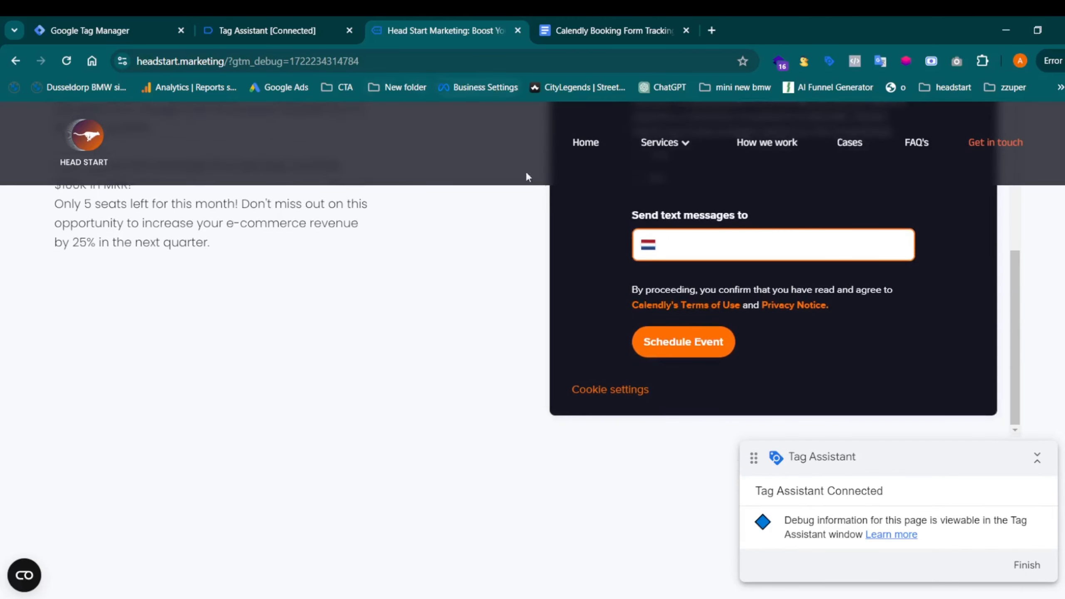
{"action": "scroll", "coordinate": [526, 171], "scroll_direction": "up", "scroll_amount": 8}
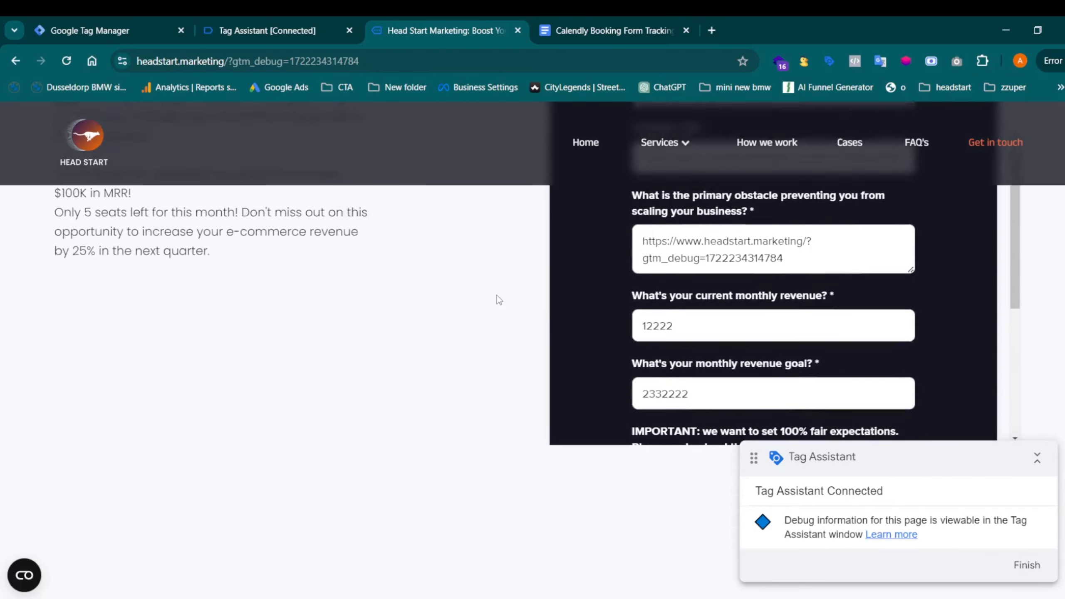
{"action": "scroll", "coordinate": [671, 277], "scroll_direction": "down", "scroll_amount": 10}
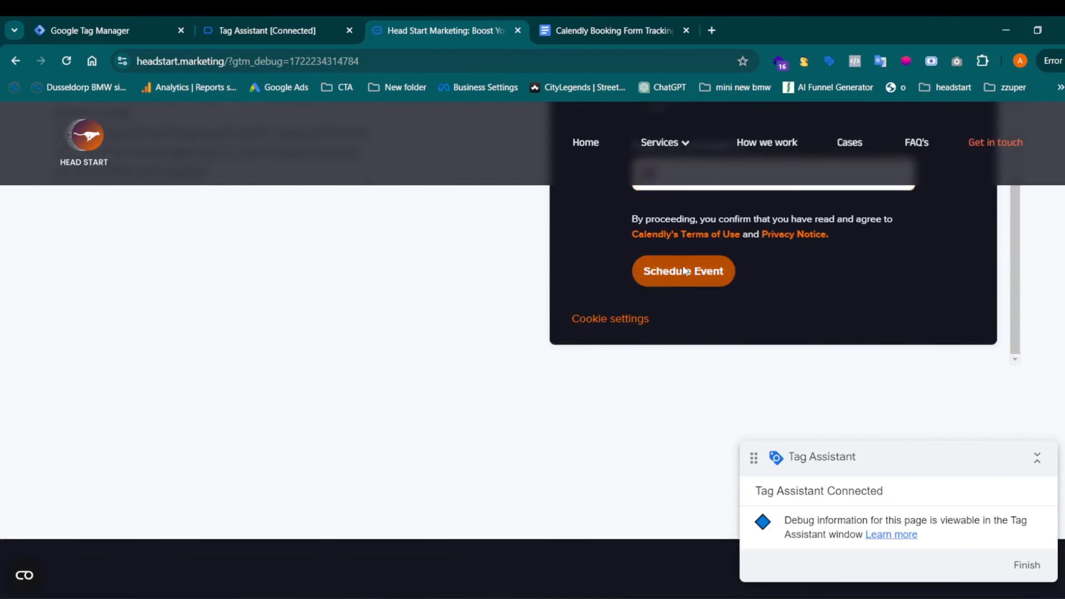
{"action": "left_click", "coordinate": [684, 270]}
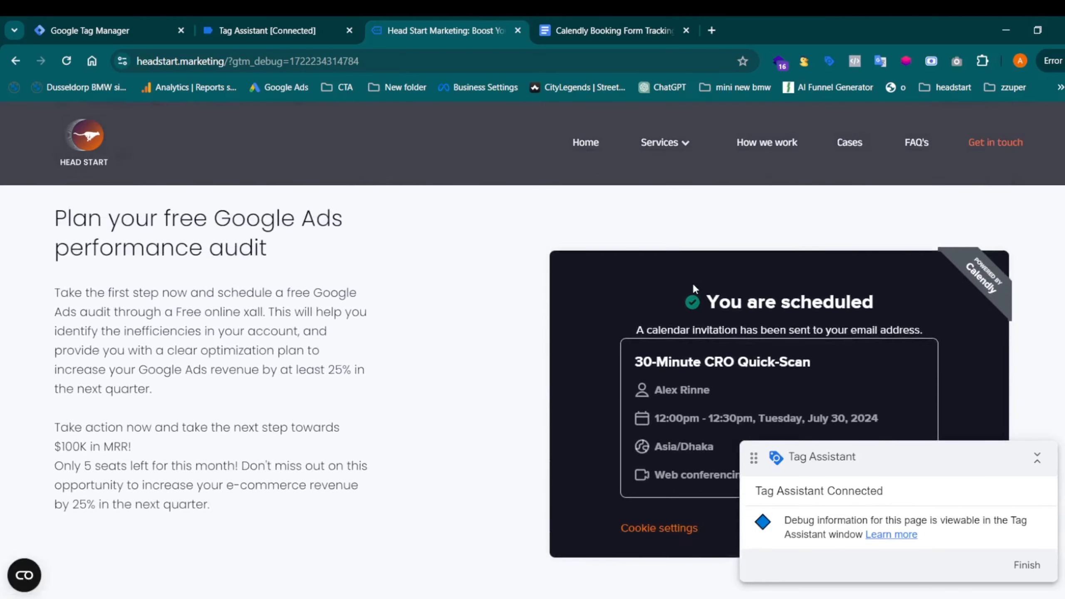
Step: Open the 38 calendly event's variables and confirm dlv - calendly event reads event_scheduled
{"action": "left_click", "coordinate": [331, 21]}
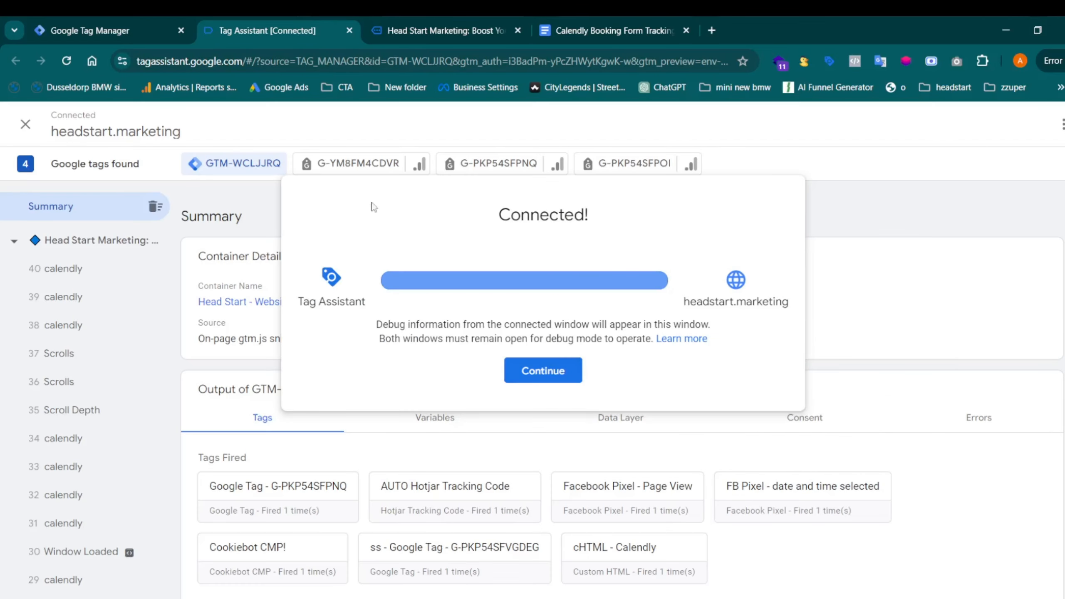
{"action": "left_click", "coordinate": [521, 375]}
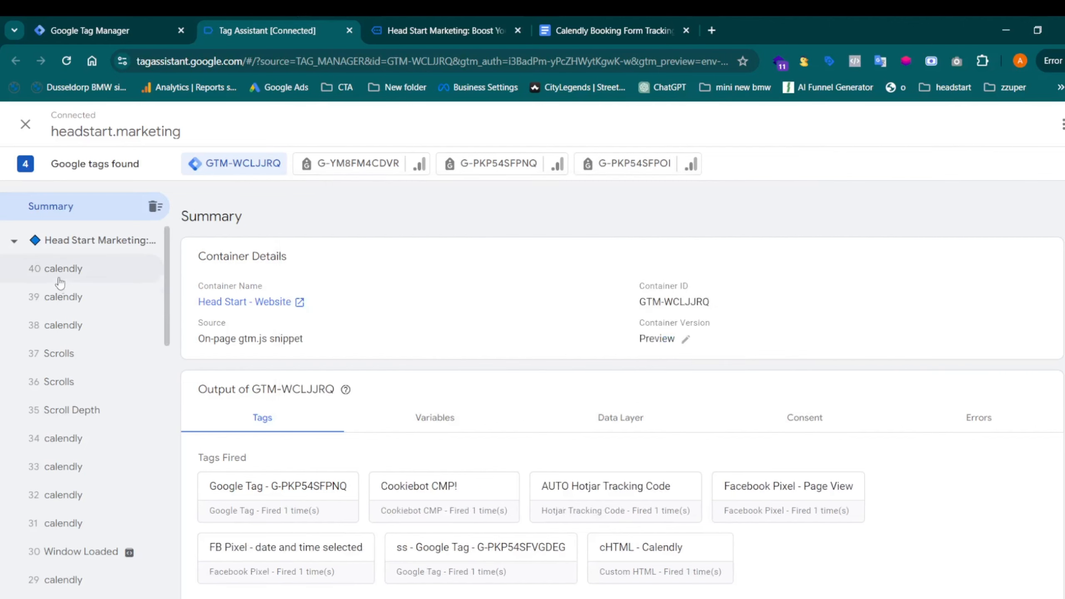
{"action": "left_click", "coordinate": [46, 272]}
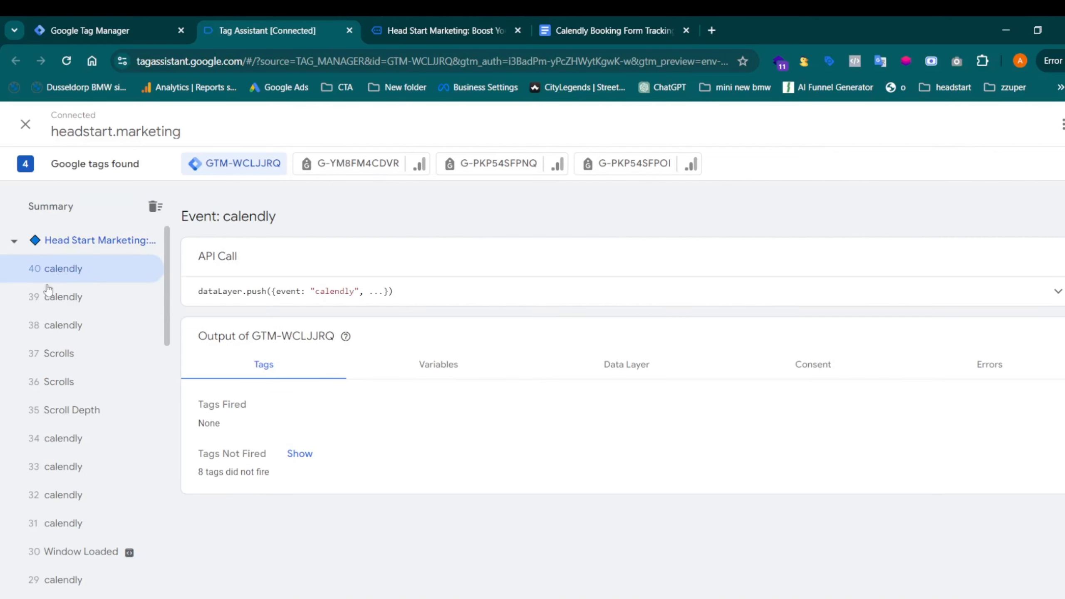
{"action": "left_click", "coordinate": [51, 298]}
{"action": "left_click", "coordinate": [54, 325]}
{"action": "left_click", "coordinate": [421, 364]}
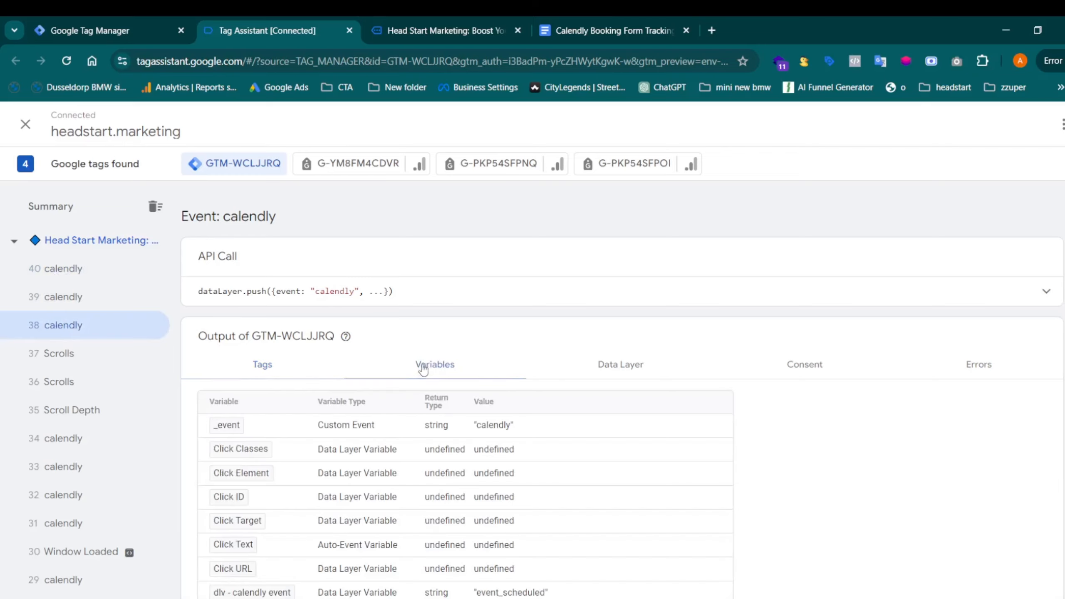
{"action": "scroll", "coordinate": [446, 366], "scroll_direction": "down", "scroll_amount": 2}
{"action": "scroll", "coordinate": [446, 366], "scroll_direction": "down", "scroll_amount": 3}
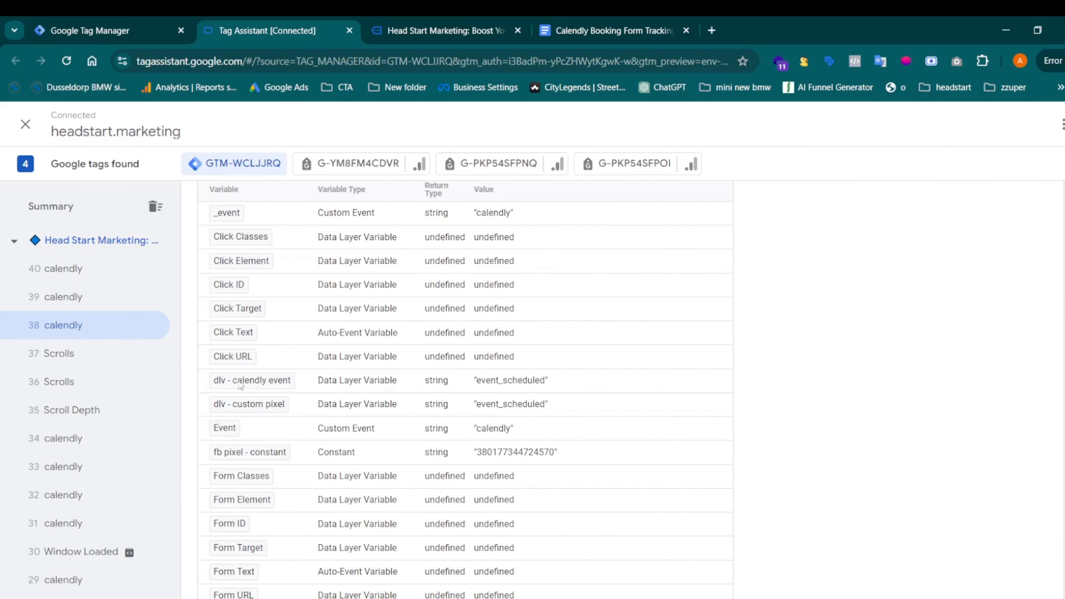
{"action": "double_click", "coordinate": [487, 384]}
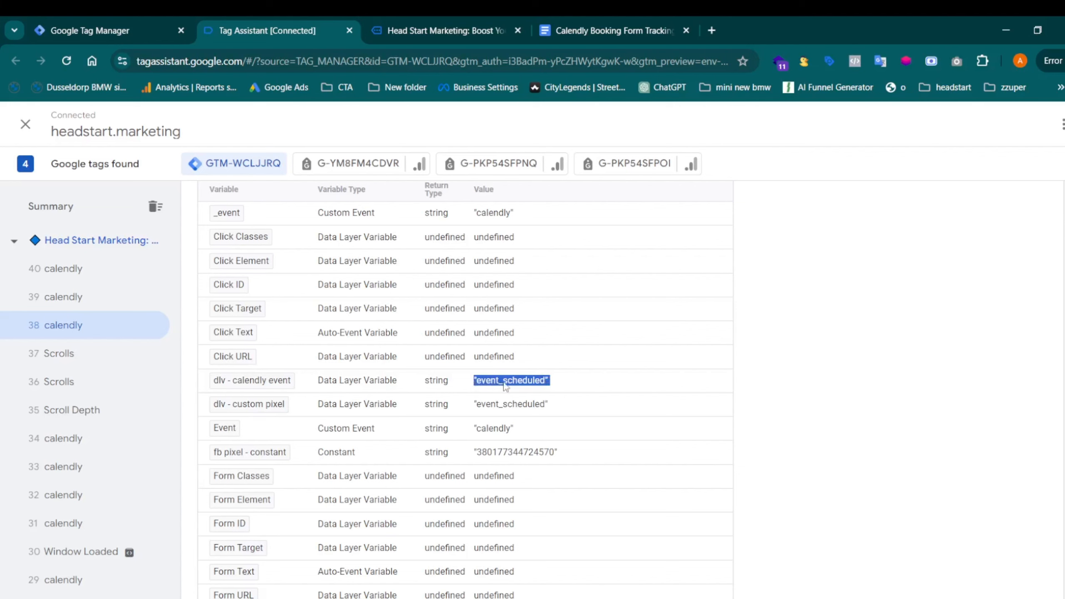
{"action": "left_click", "coordinate": [506, 386]}
{"action": "left_click_drag", "start_coordinate": [522, 385], "coordinate": [482, 386]}
{"action": "left_click", "coordinate": [482, 389]}
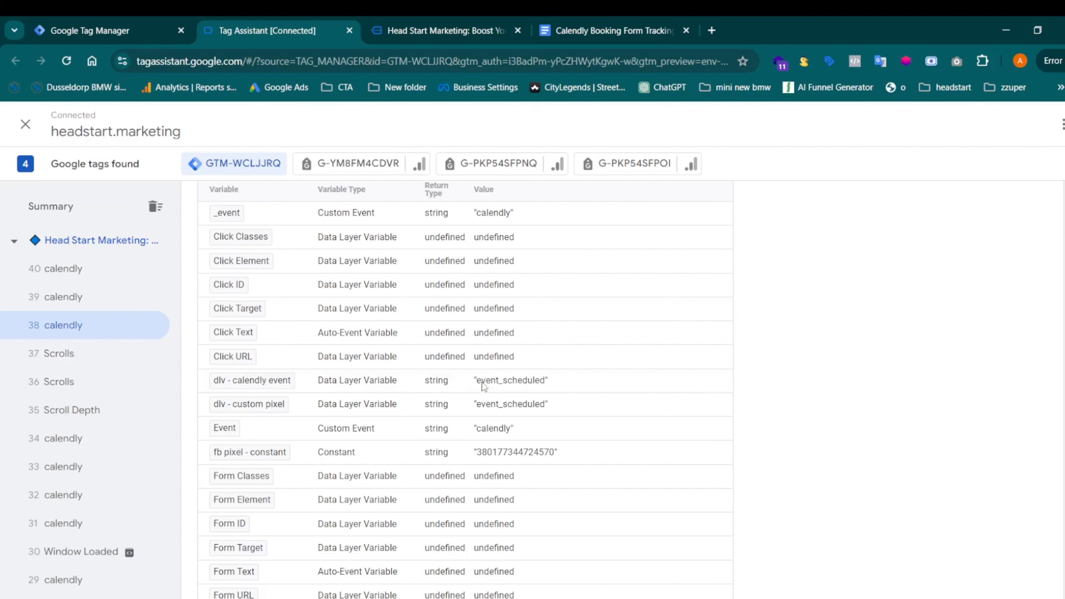
Step: Compare the 39 and 40 calendly events' variables with event 38, then return to Tag Manager
{"action": "scroll", "coordinate": [484, 385], "scroll_direction": "up", "scroll_amount": 2}
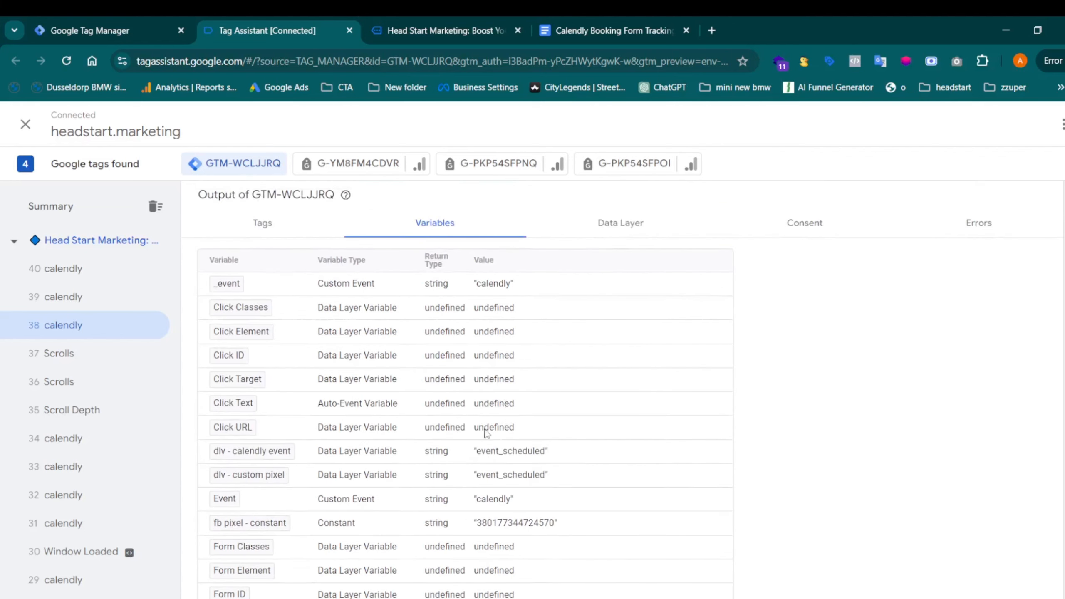
{"action": "left_click", "coordinate": [443, 31]}
{"action": "scroll", "coordinate": [667, 301], "scroll_direction": "down", "scroll_amount": 2}
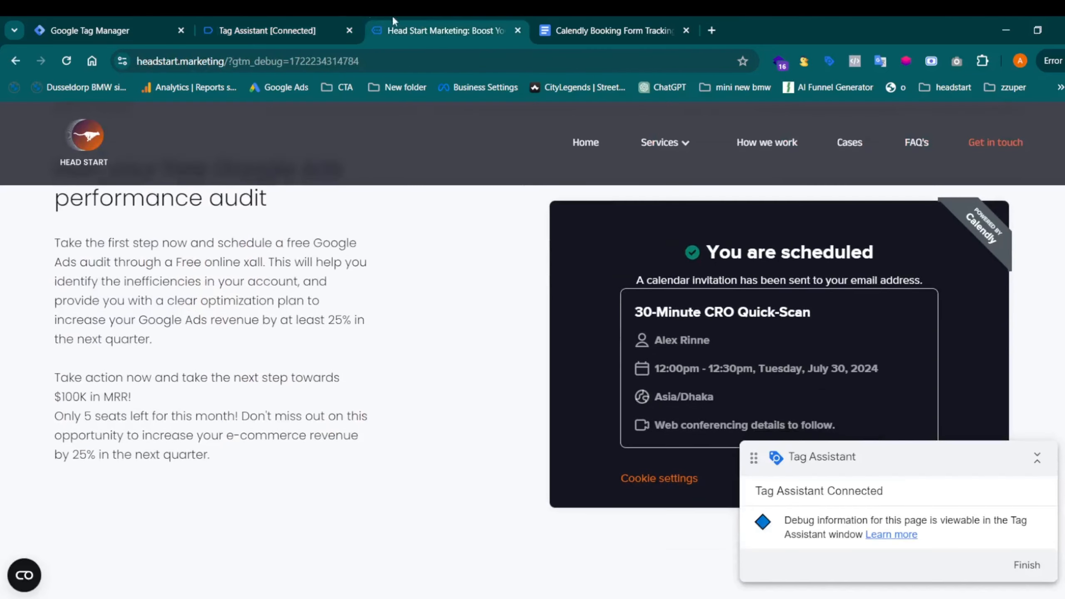
{"action": "left_click", "coordinate": [320, 26]}
{"action": "left_click", "coordinate": [100, 296]}
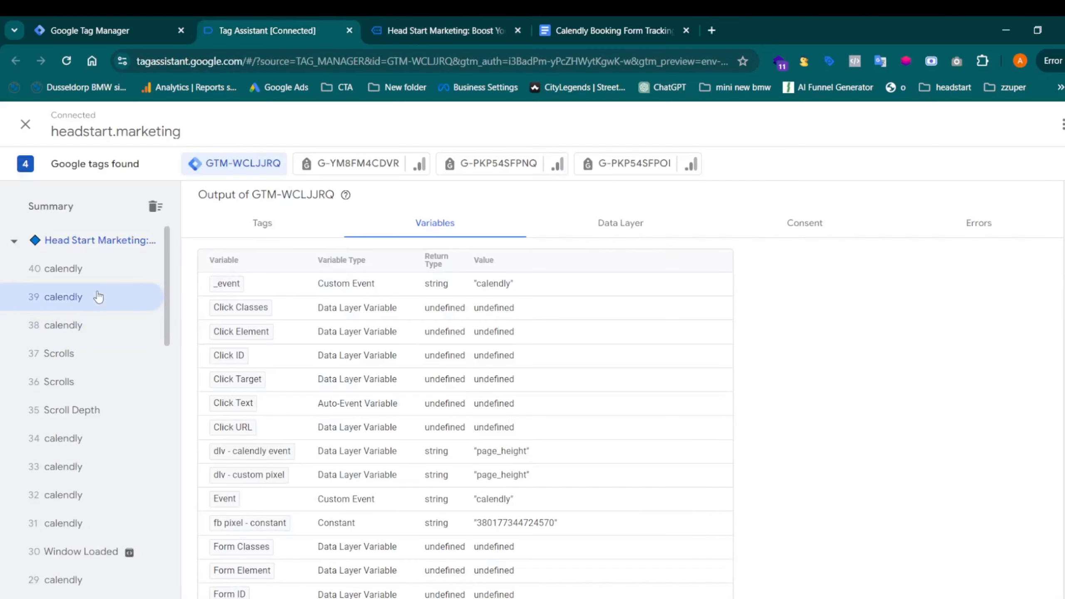
{"action": "scroll", "coordinate": [289, 352], "scroll_direction": "down", "scroll_amount": 3}
{"action": "scroll", "coordinate": [323, 352], "scroll_direction": "up", "scroll_amount": 3}
{"action": "left_click", "coordinate": [118, 268]}
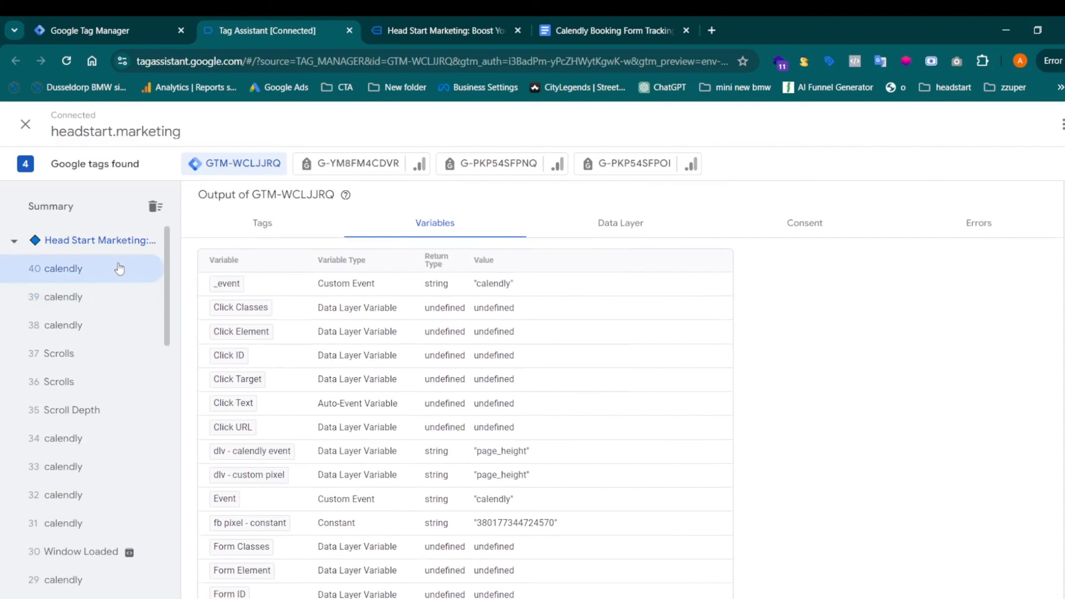
{"action": "scroll", "coordinate": [515, 377], "scroll_direction": "down", "scroll_amount": 3}
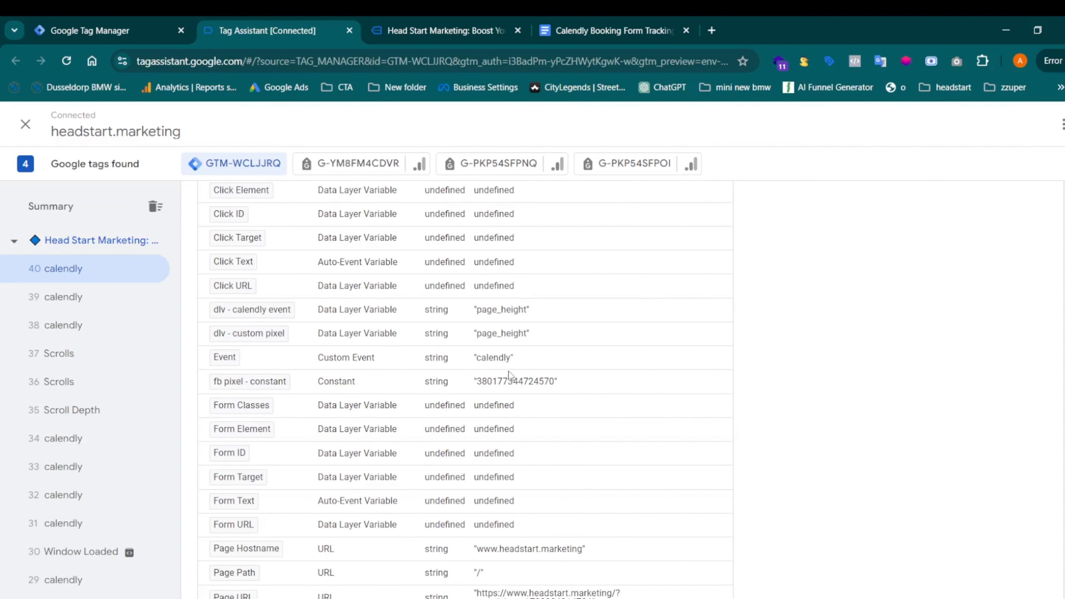
{"action": "left_click", "coordinate": [119, 329]}
{"action": "scroll", "coordinate": [500, 408], "scroll_direction": "down", "scroll_amount": 3}
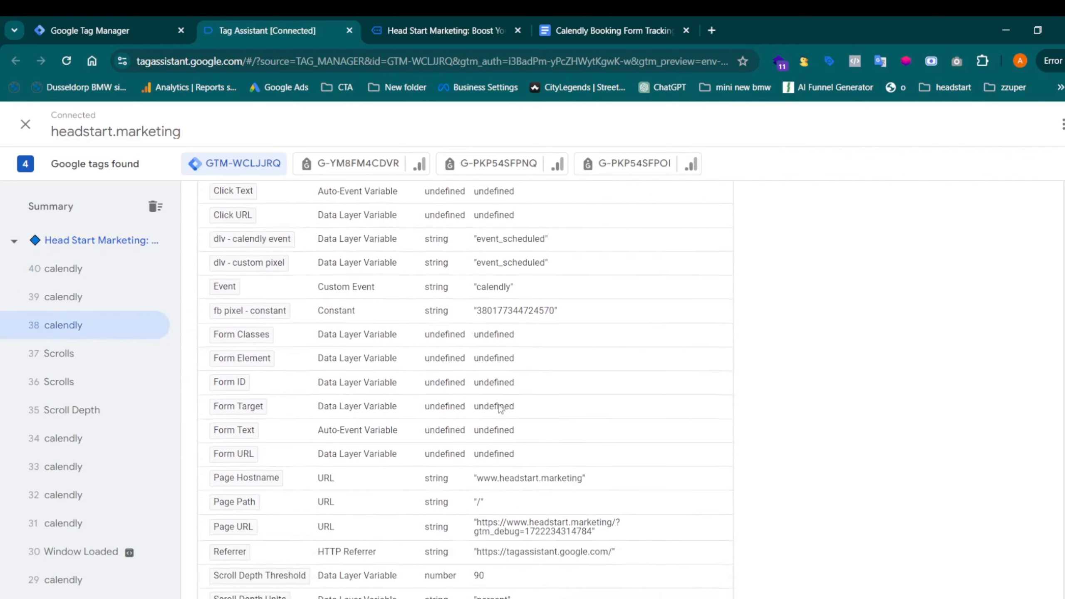
{"action": "scroll", "coordinate": [467, 388], "scroll_direction": "down", "scroll_amount": 3}
{"action": "scroll", "coordinate": [467, 388], "scroll_direction": "up", "scroll_amount": 6}
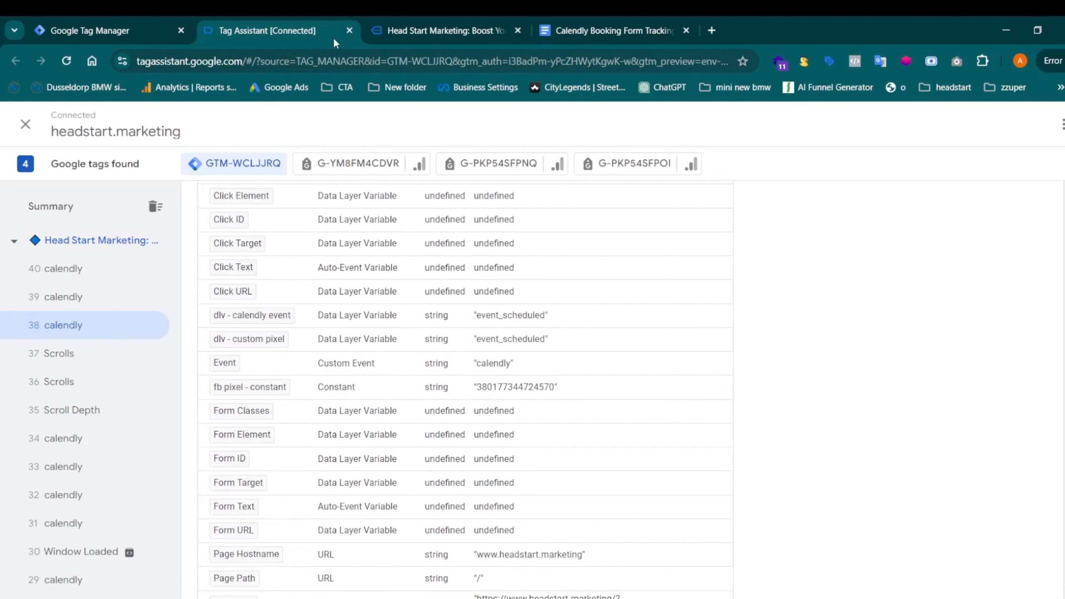
{"action": "left_click", "coordinate": [107, 18]}
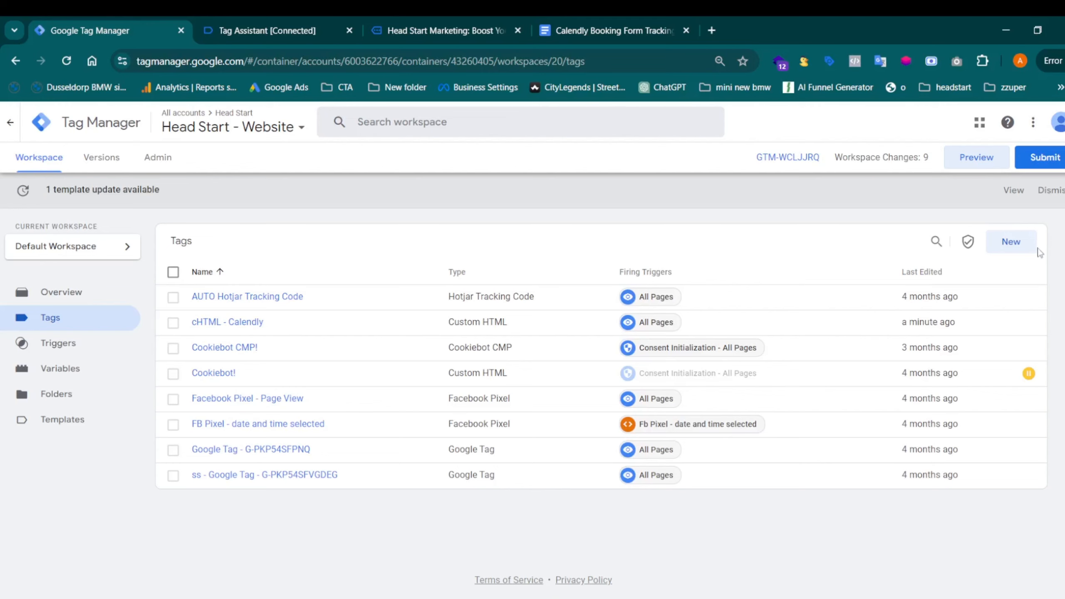
Step: Start a new GA4 Event tag, then discard it unsaved
{"action": "left_click", "coordinate": [1016, 242]}
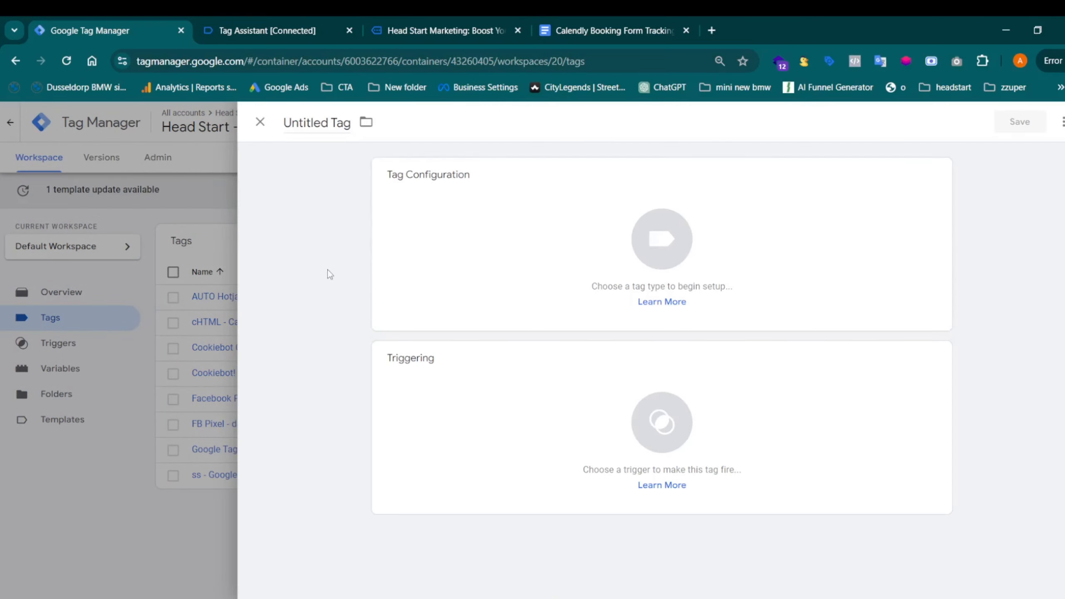
{"action": "left_click", "coordinate": [786, 235]}
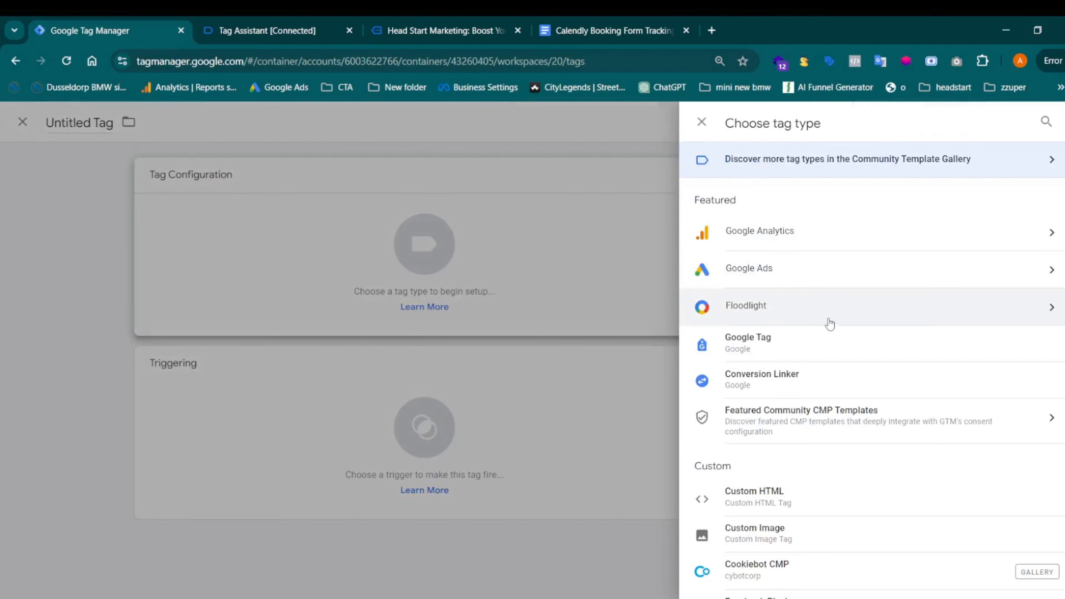
{"action": "left_click", "coordinate": [765, 236]}
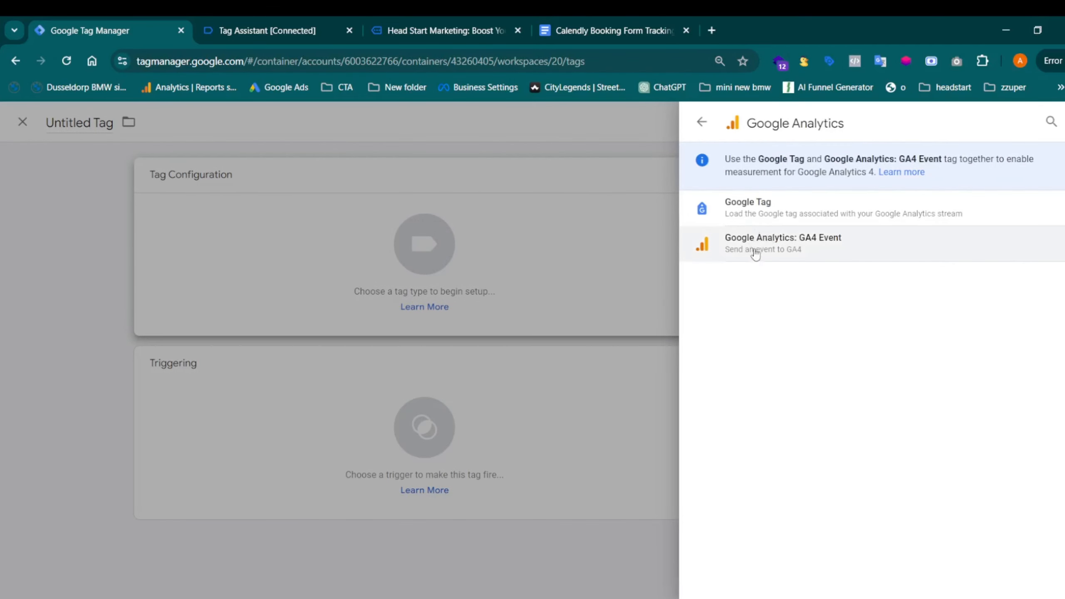
{"action": "left_click", "coordinate": [863, 241]}
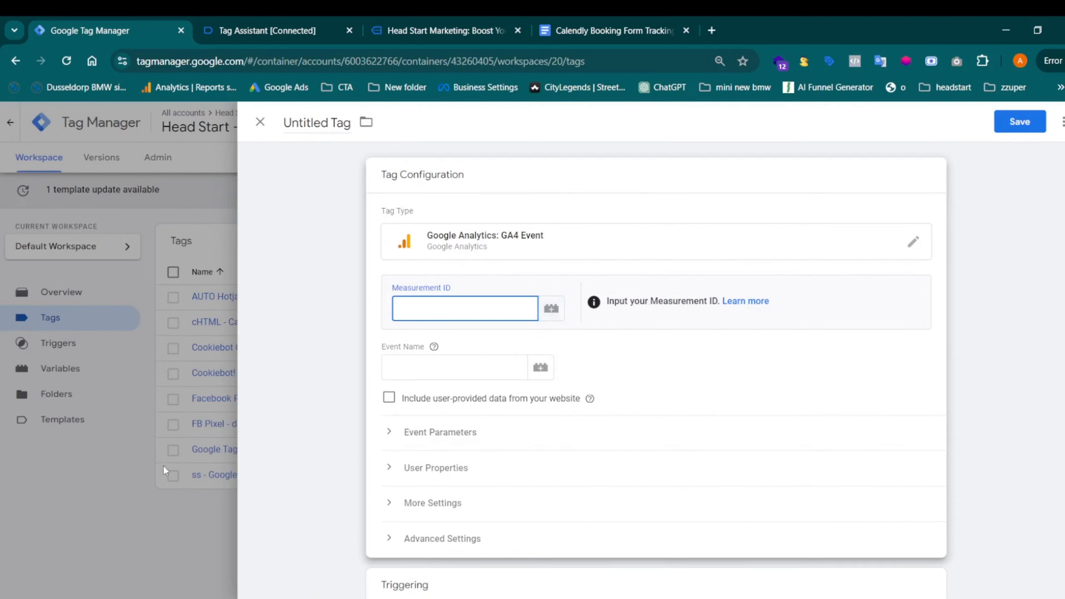
{"action": "left_click", "coordinate": [138, 461]}
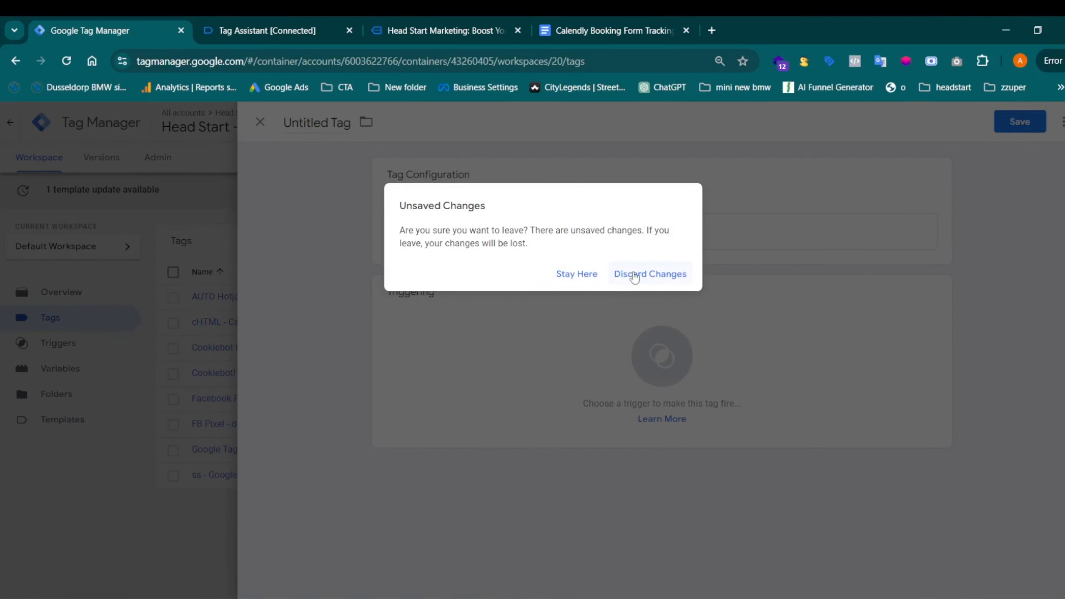
{"action": "left_click", "coordinate": [634, 277]}
Step: Copy Measurement ID G-PKP54SFPNQ from the existing Google Tag and close it unchanged
{"action": "left_click", "coordinate": [235, 446]}
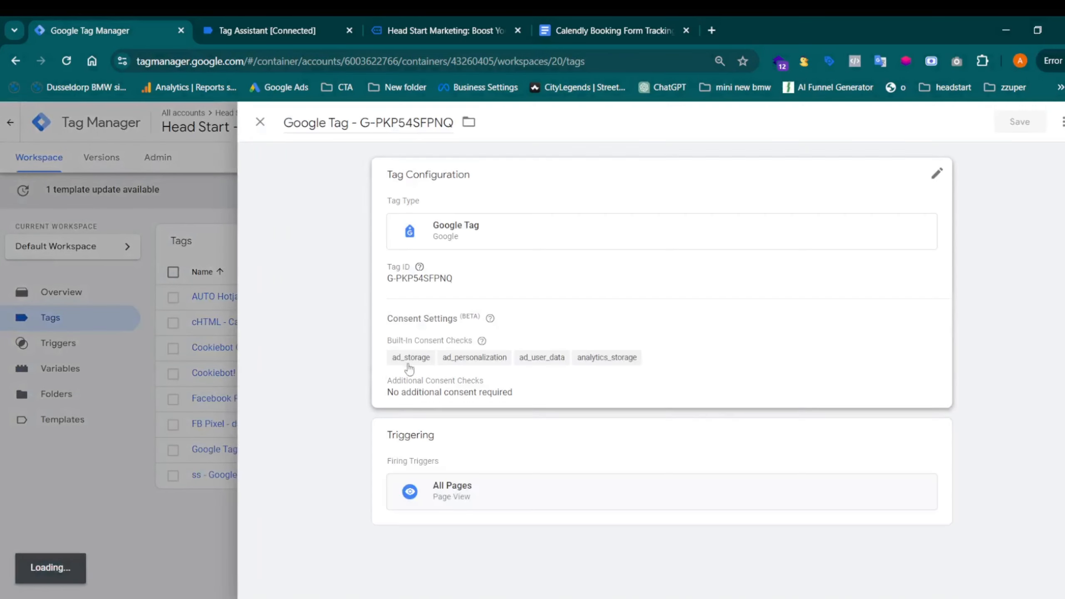
{"action": "left_click", "coordinate": [404, 369]}
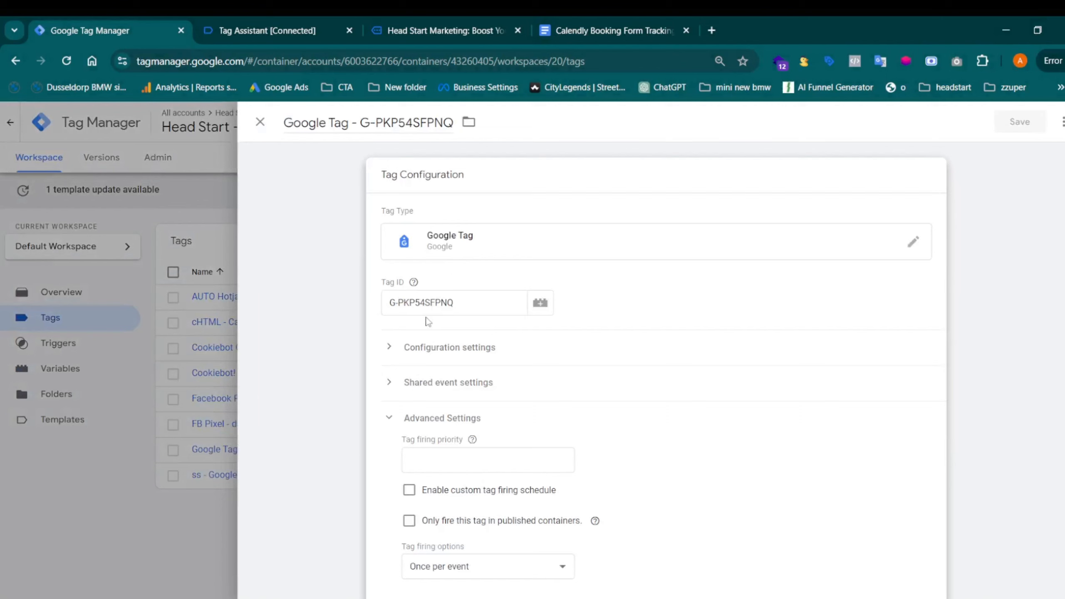
{"action": "triple_click", "coordinate": [432, 303]}
{"action": "key", "text": "ctrl+c"}
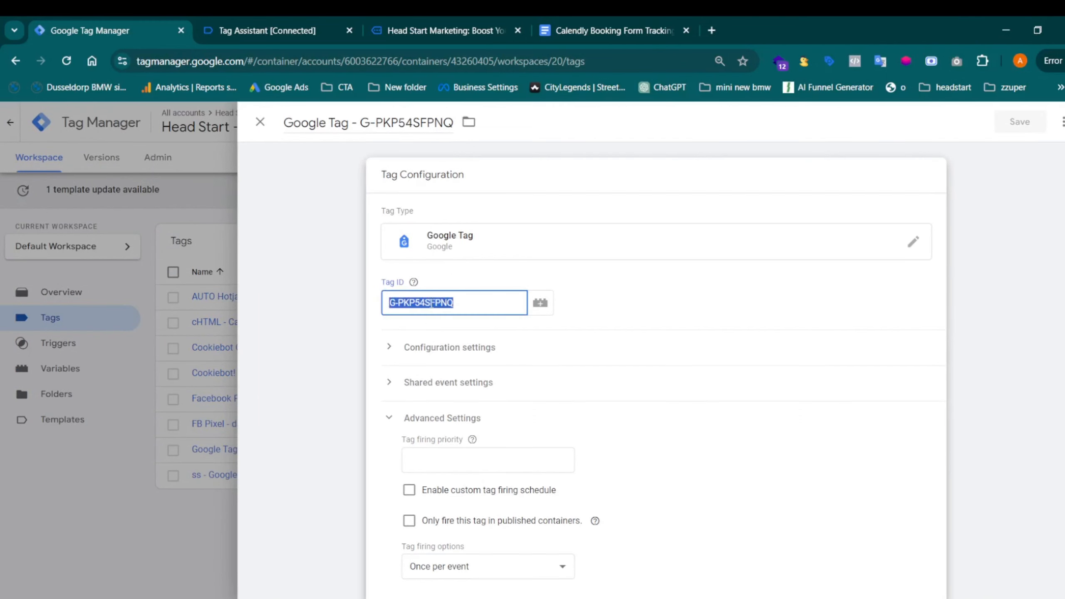
{"action": "left_click", "coordinate": [124, 312]}
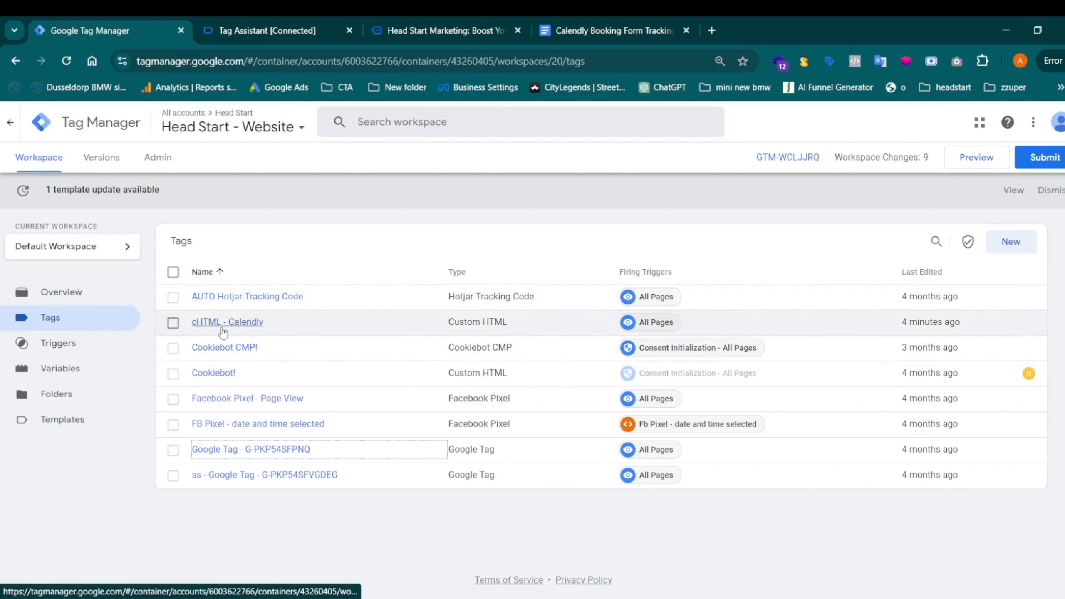
Step: Create a new GA4 Event tag and paste Measurement ID G-PKP54SFPNQ
{"action": "left_click", "coordinate": [1011, 242]}
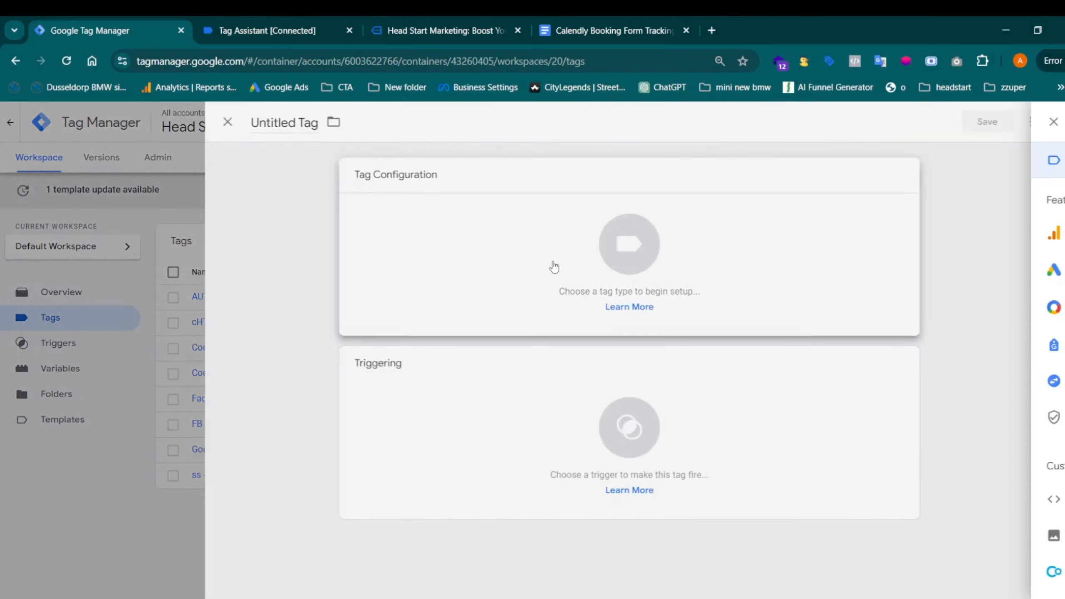
{"action": "left_click", "coordinate": [554, 268]}
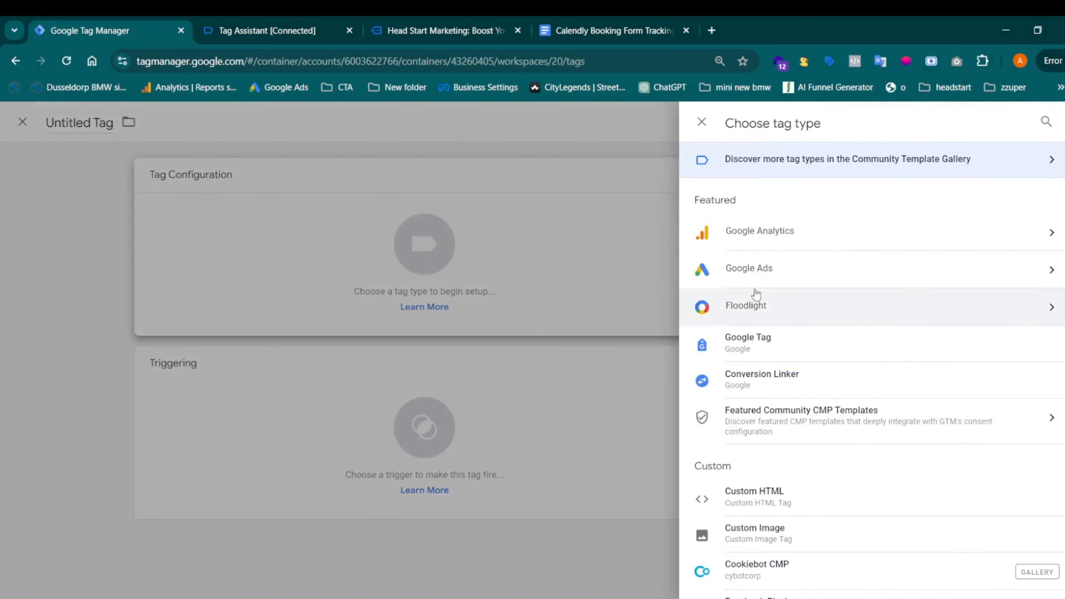
{"action": "left_click", "coordinate": [787, 232]}
{"action": "left_click", "coordinate": [903, 247]}
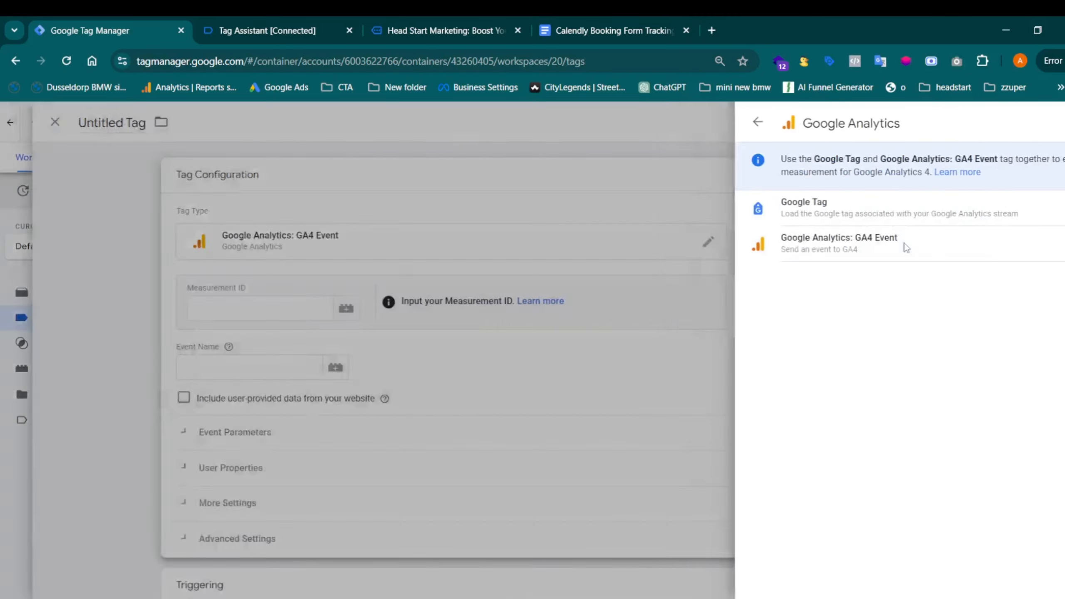
{"action": "left_click", "coordinate": [498, 306]}
{"action": "left_click", "coordinate": [489, 313]}
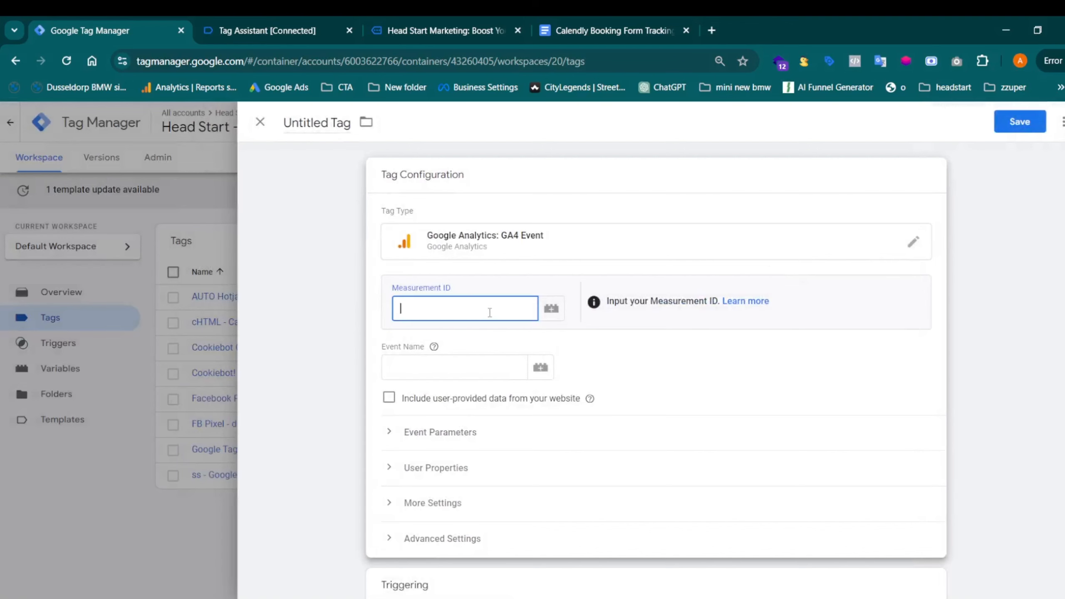
{"action": "key", "text": "ctrl+v"}
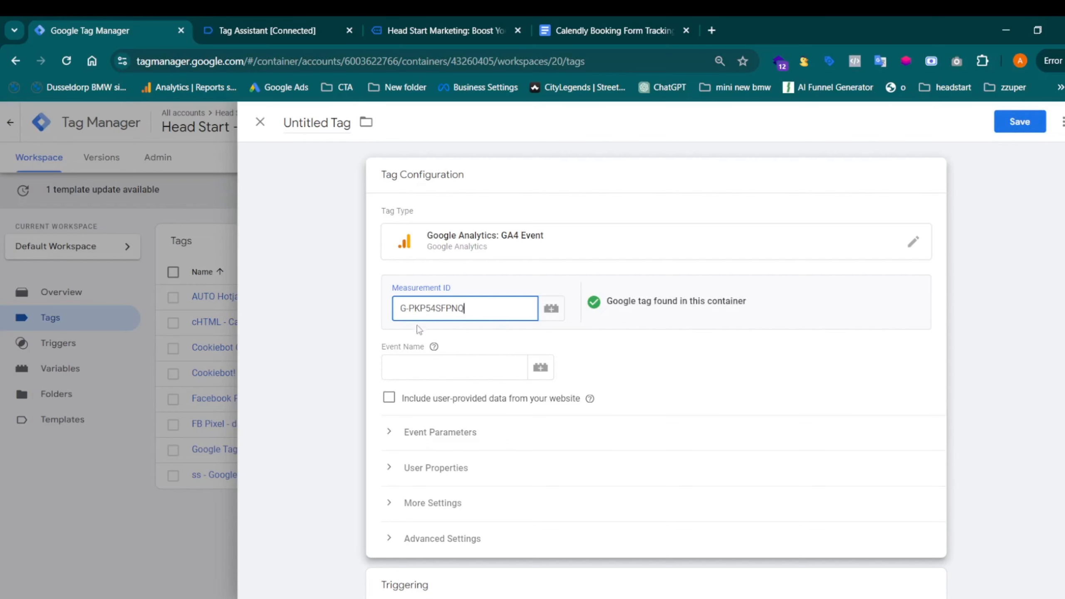
Step: Look up the event value in Tag Assistant and enter calendly as the Event Name
{"action": "scroll", "coordinate": [432, 327], "scroll_direction": "down", "scroll_amount": 2}
{"action": "left_click", "coordinate": [429, 293]}
{"action": "left_click", "coordinate": [427, 20]}
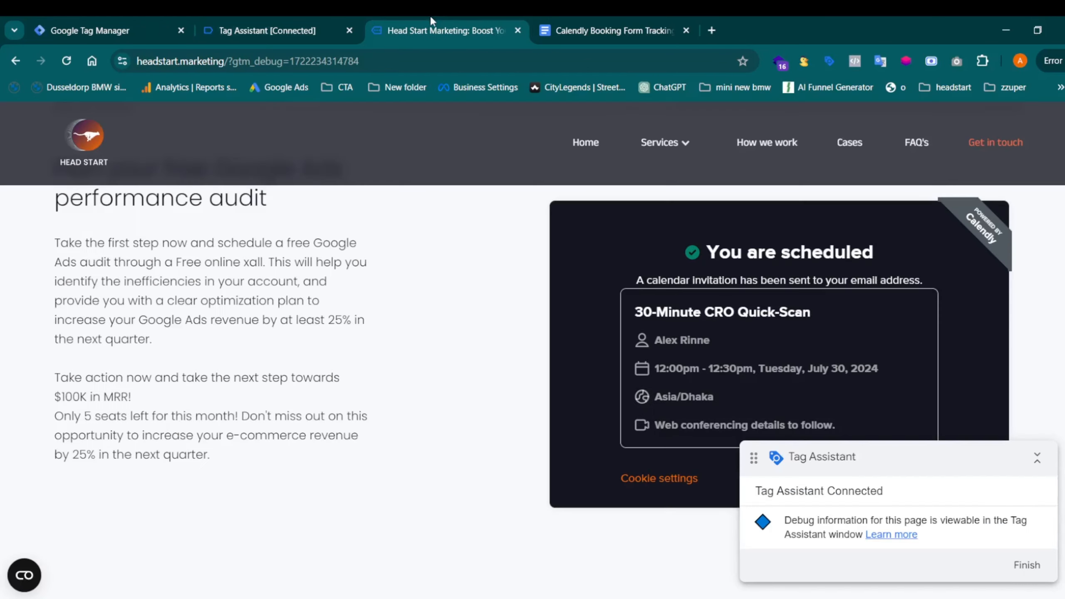
{"action": "left_click", "coordinate": [297, 19]}
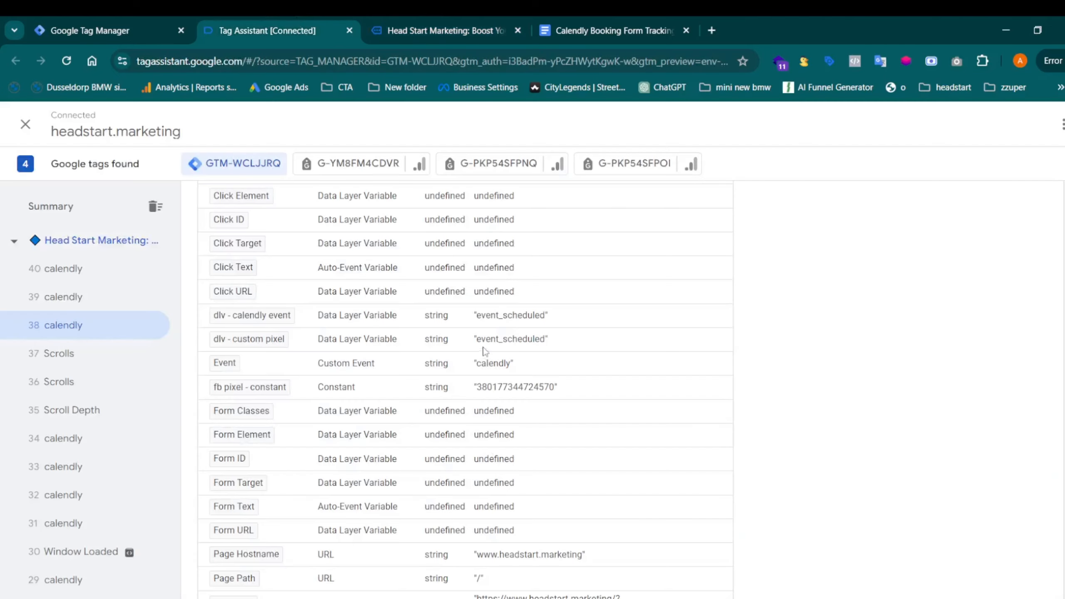
{"action": "double_click", "coordinate": [498, 363]}
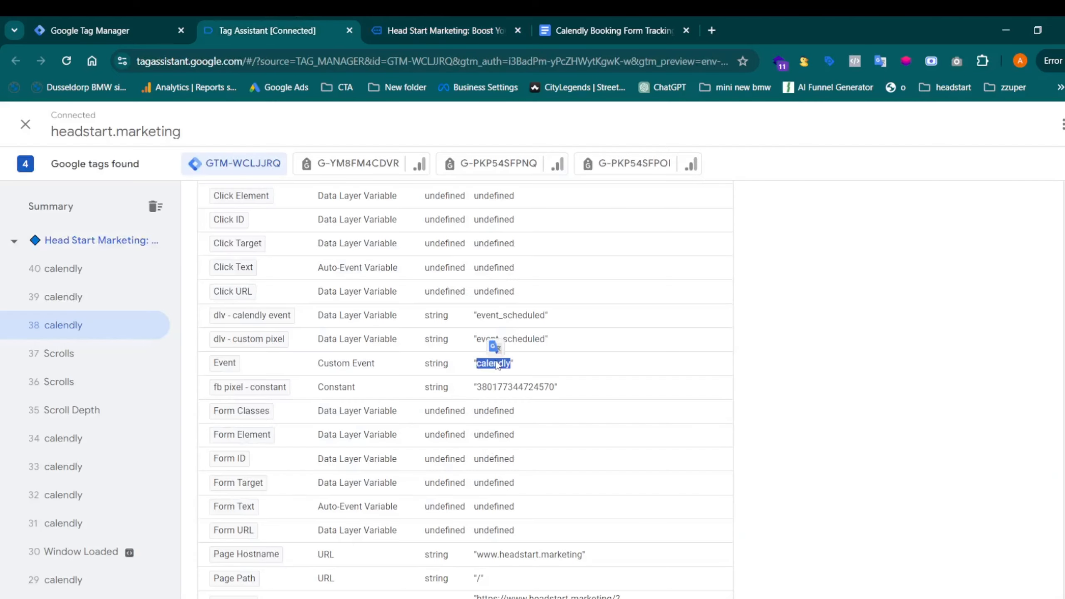
{"action": "left_click", "coordinate": [112, 29]}
{"action": "left_click", "coordinate": [401, 306]}
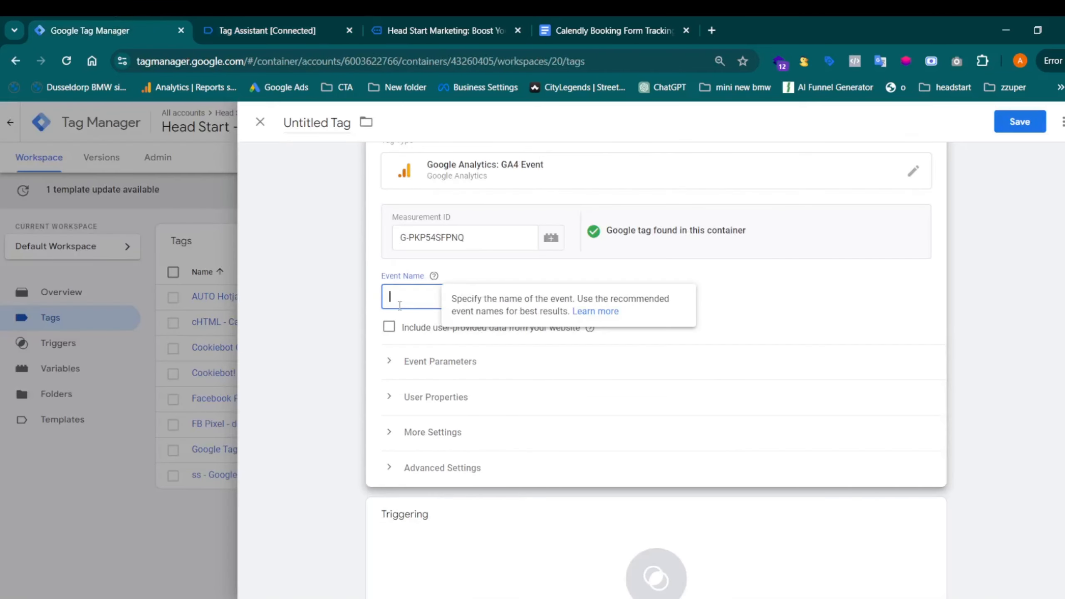
{"action": "type", "text": "calendly"}
Step: Clear the calendly Event Name again and bring up the tag's trigger list
{"action": "scroll", "coordinate": [437, 297], "scroll_direction": "down", "scroll_amount": 2}
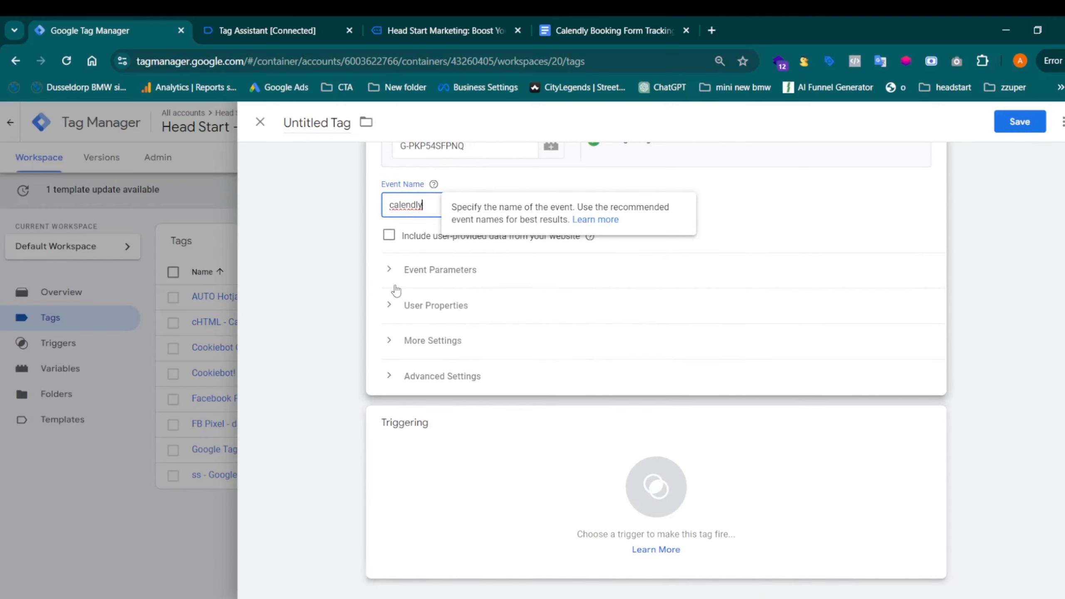
{"action": "double_click", "coordinate": [413, 205]}
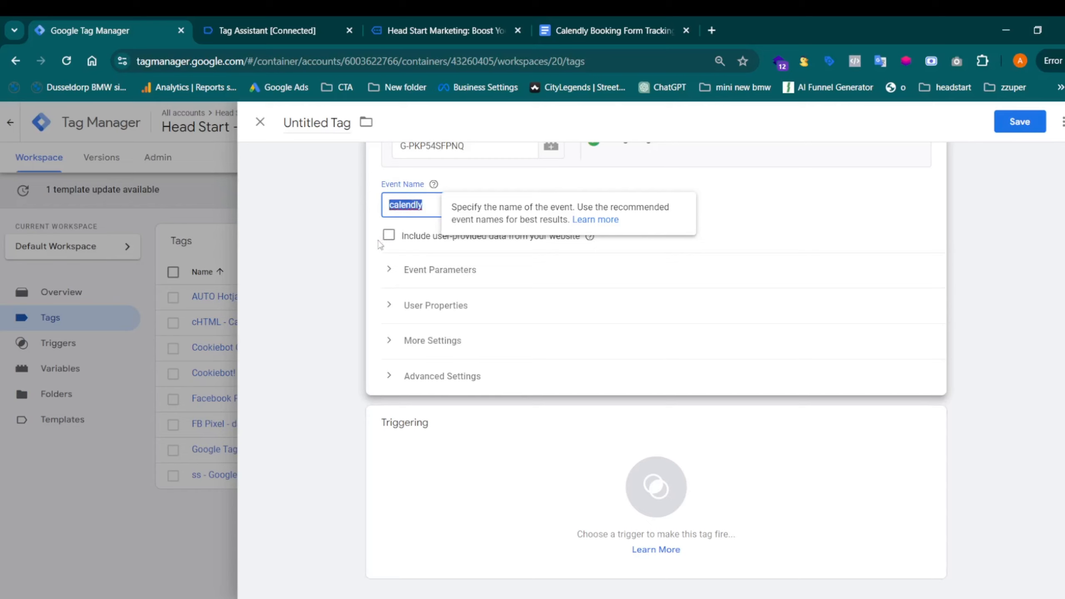
{"action": "scroll", "coordinate": [390, 250], "scroll_direction": "up", "scroll_amount": 2}
{"action": "scroll", "coordinate": [407, 396], "scroll_direction": "down", "scroll_amount": 2}
{"action": "scroll", "coordinate": [408, 262], "scroll_direction": "up", "scroll_amount": 2}
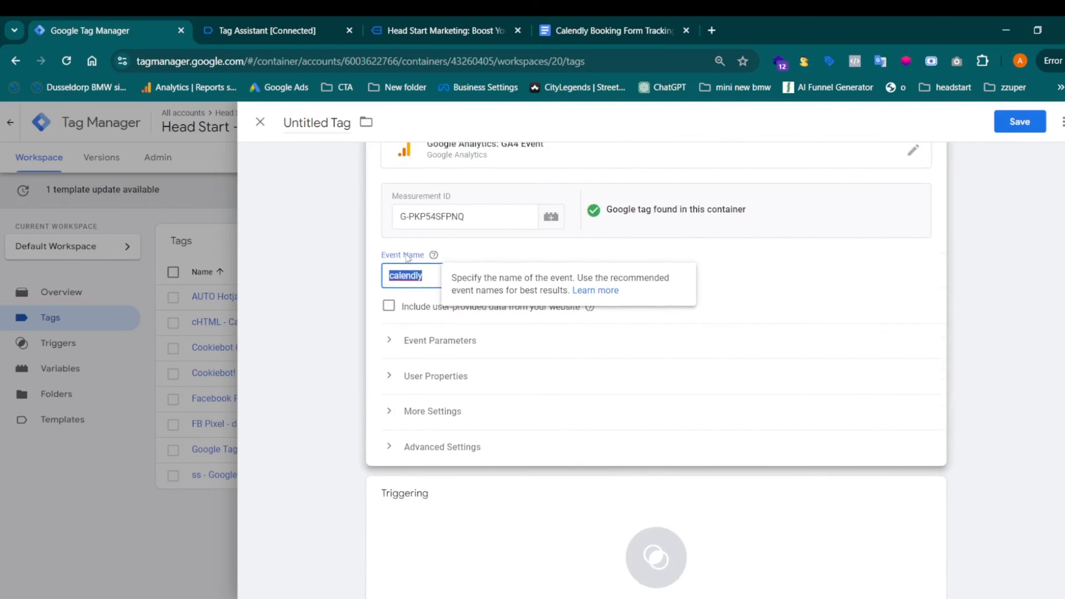
{"action": "double_click", "coordinate": [413, 277]}
{"action": "key", "text": "BackSpace"}
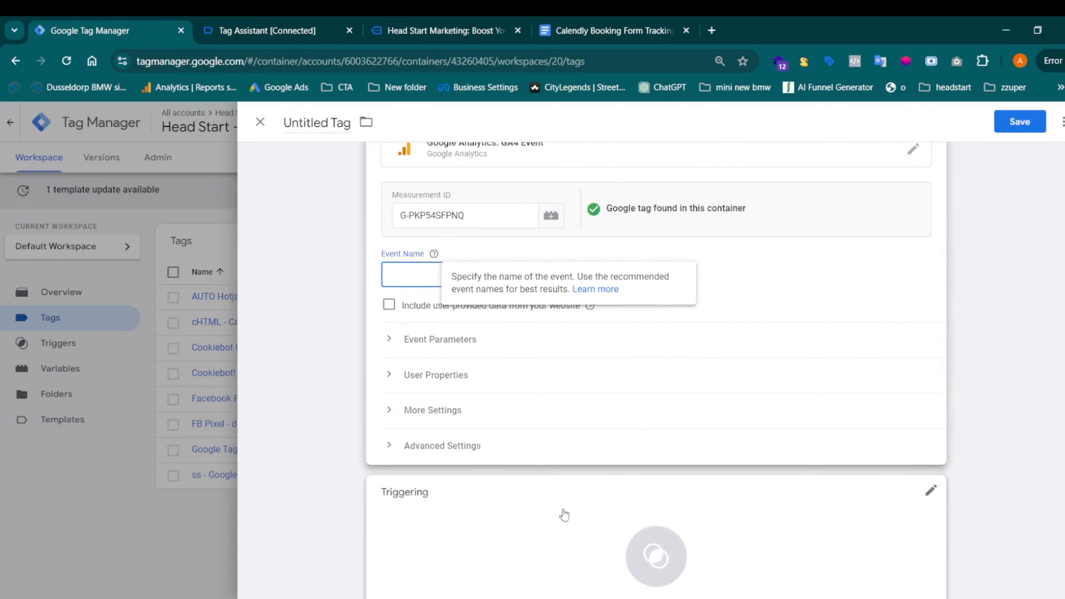
{"action": "scroll", "coordinate": [564, 513], "scroll_direction": "down", "scroll_amount": 3}
{"action": "left_click", "coordinate": [508, 425]}
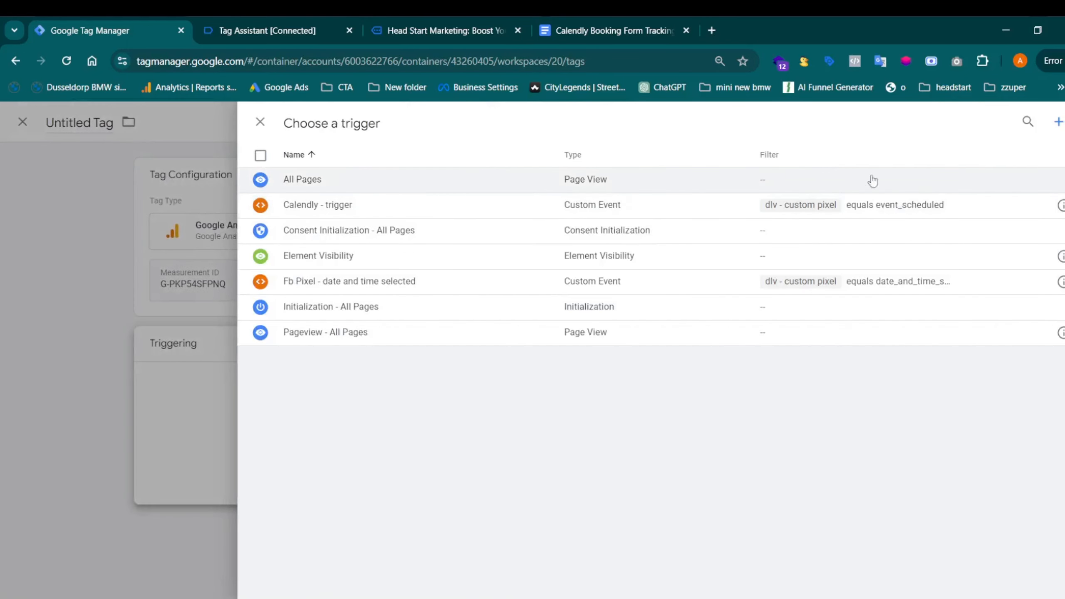
Step: Create a Custom Event trigger with event name calendly
{"action": "left_click", "coordinate": [1059, 122]}
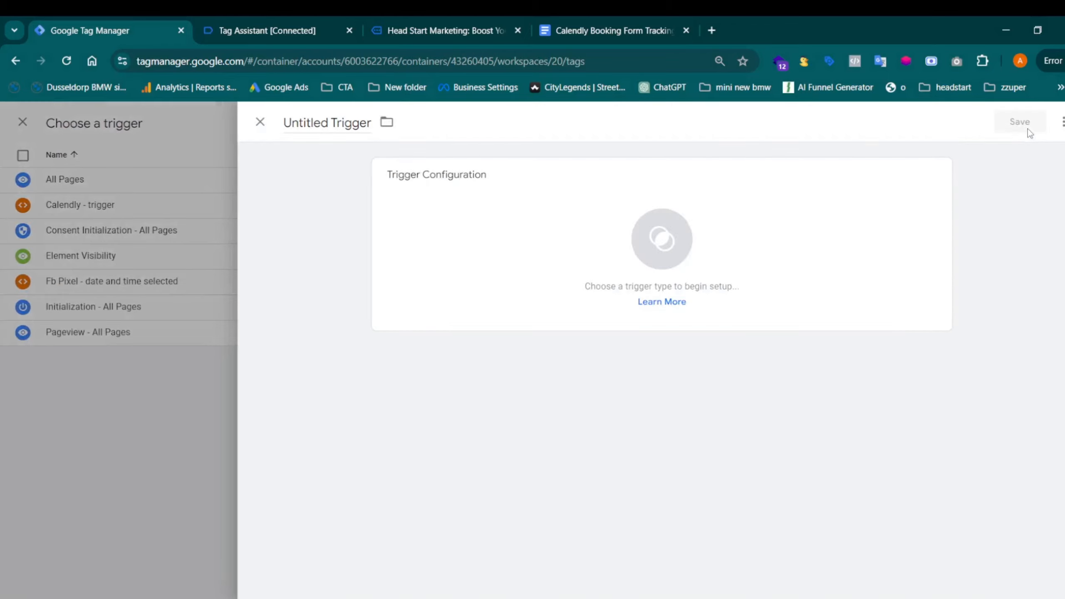
{"action": "left_click", "coordinate": [665, 215]}
{"action": "scroll", "coordinate": [870, 364], "scroll_direction": "down", "scroll_amount": 6}
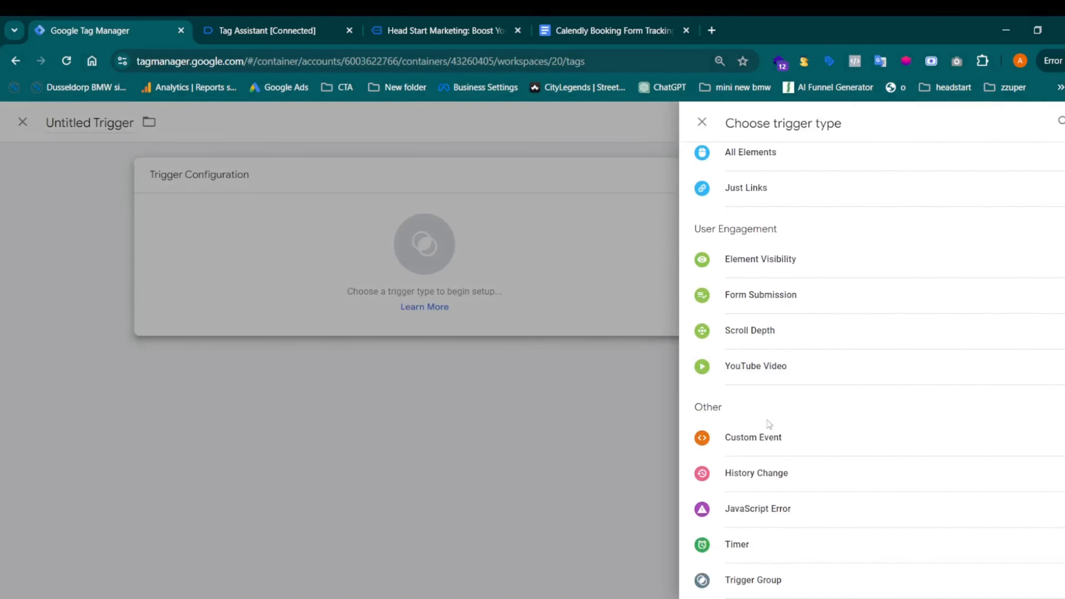
{"action": "left_click", "coordinate": [755, 439]}
{"action": "left_click", "coordinate": [443, 295]}
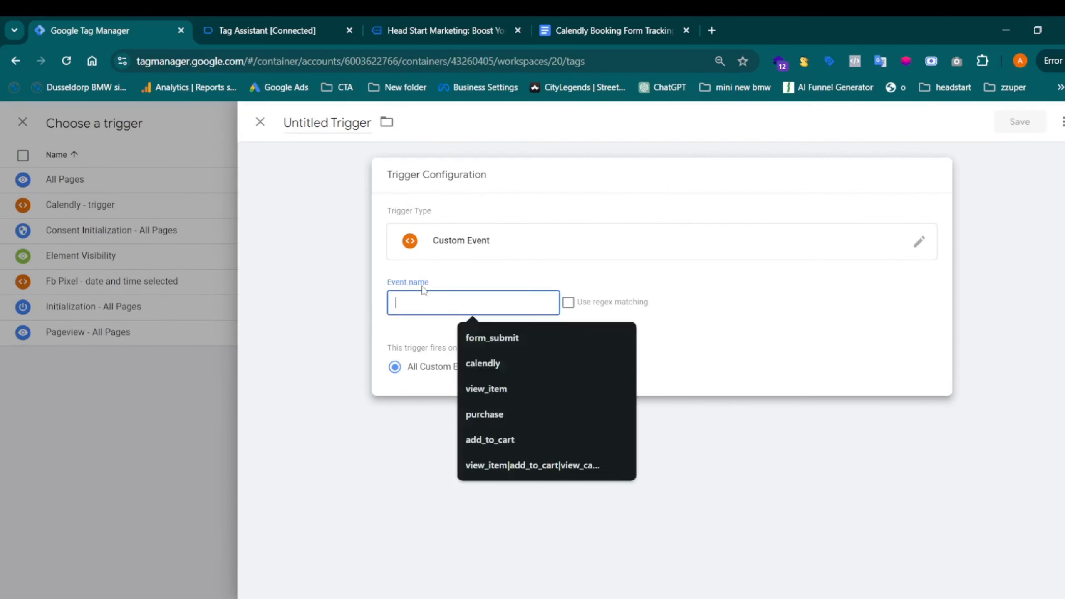
{"action": "left_click", "coordinate": [386, 17]}
{"action": "left_click", "coordinate": [296, 29]}
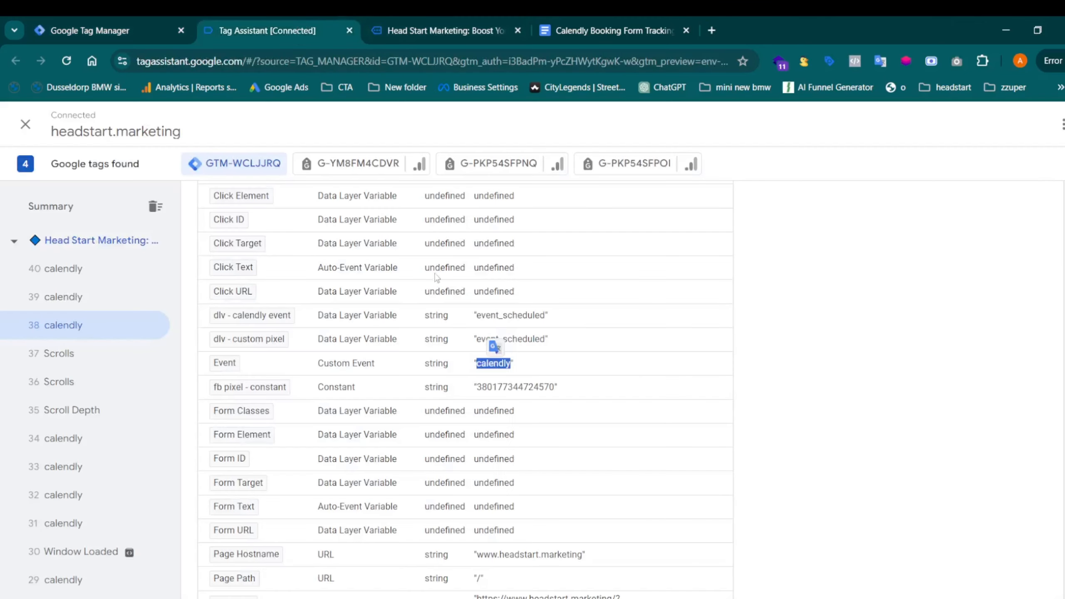
{"action": "double_click", "coordinate": [502, 368]}
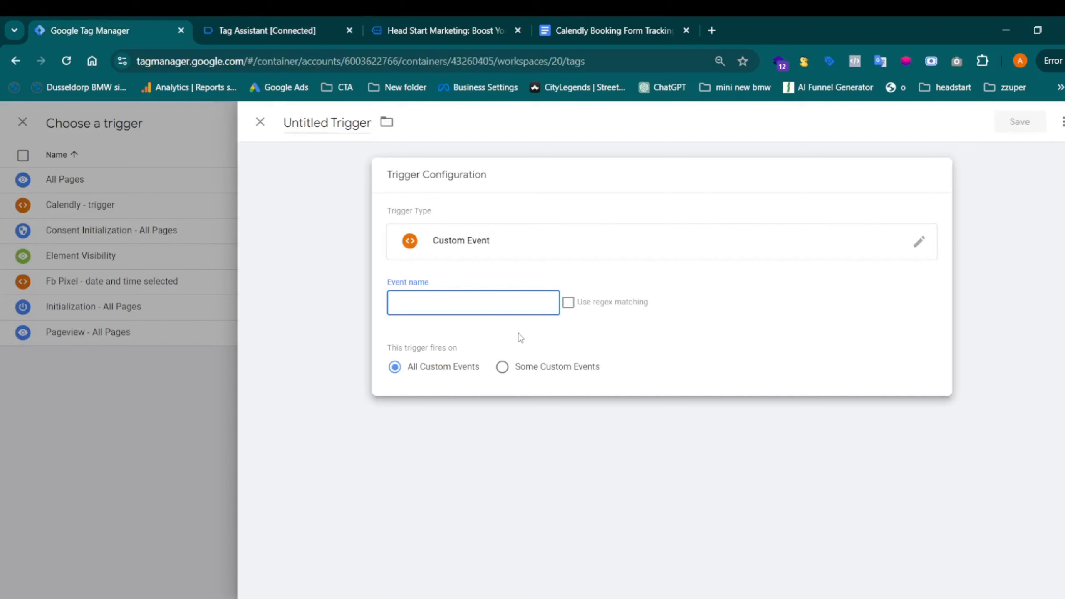
{"action": "left_click", "coordinate": [484, 302]}
{"action": "type", "text": "calendly"}
Step: Limit it to fire when dlv - calendly event contains event_scheduled, copied from Tag Assistant
{"action": "left_click", "coordinate": [545, 367]}
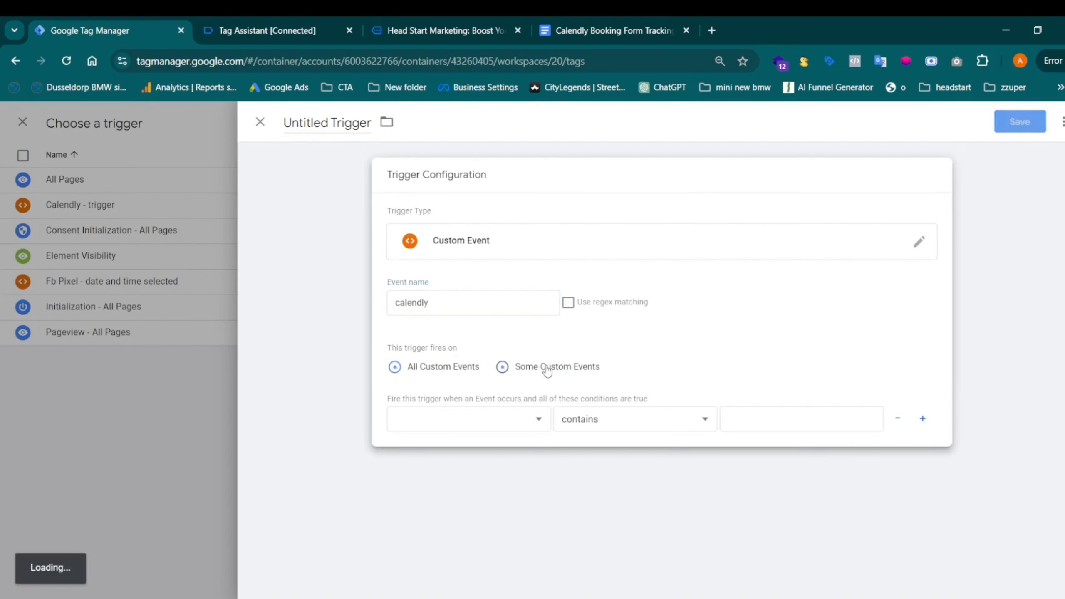
{"action": "left_click", "coordinate": [498, 430]}
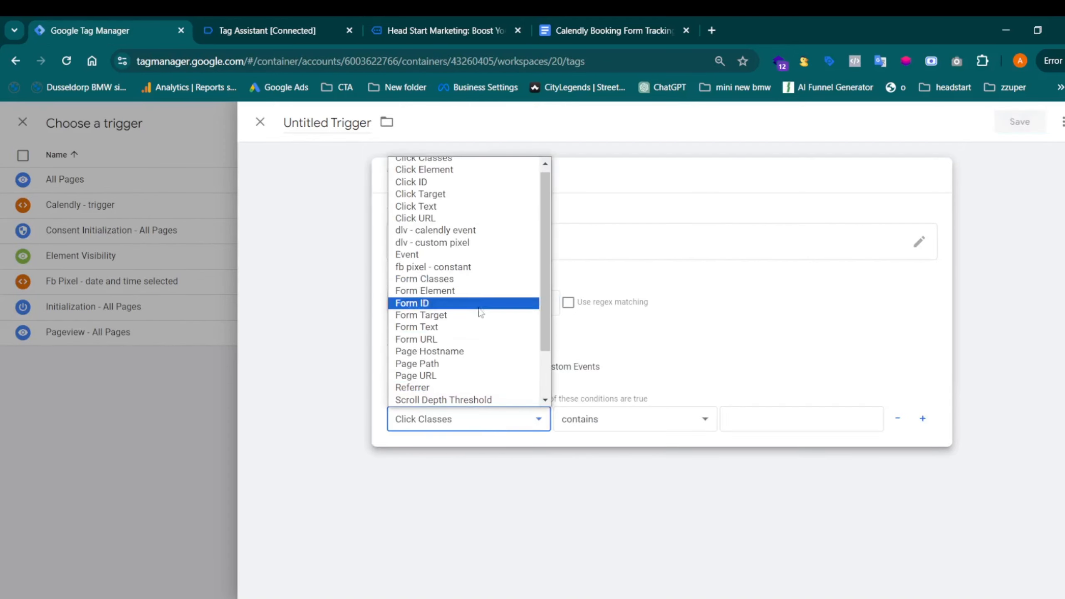
{"action": "left_click", "coordinate": [420, 234]}
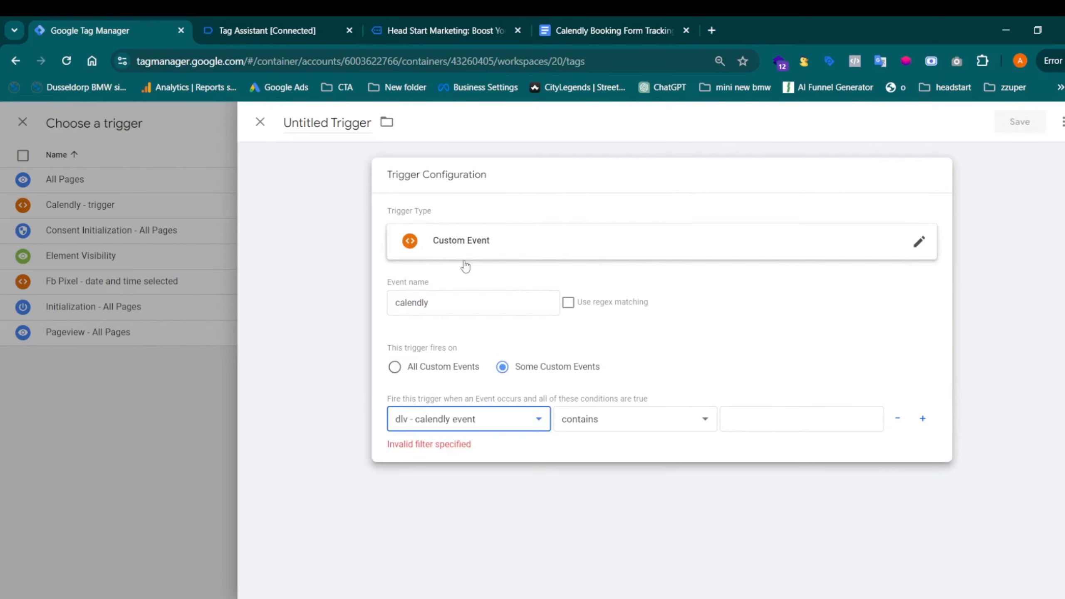
{"action": "left_click", "coordinate": [766, 416]}
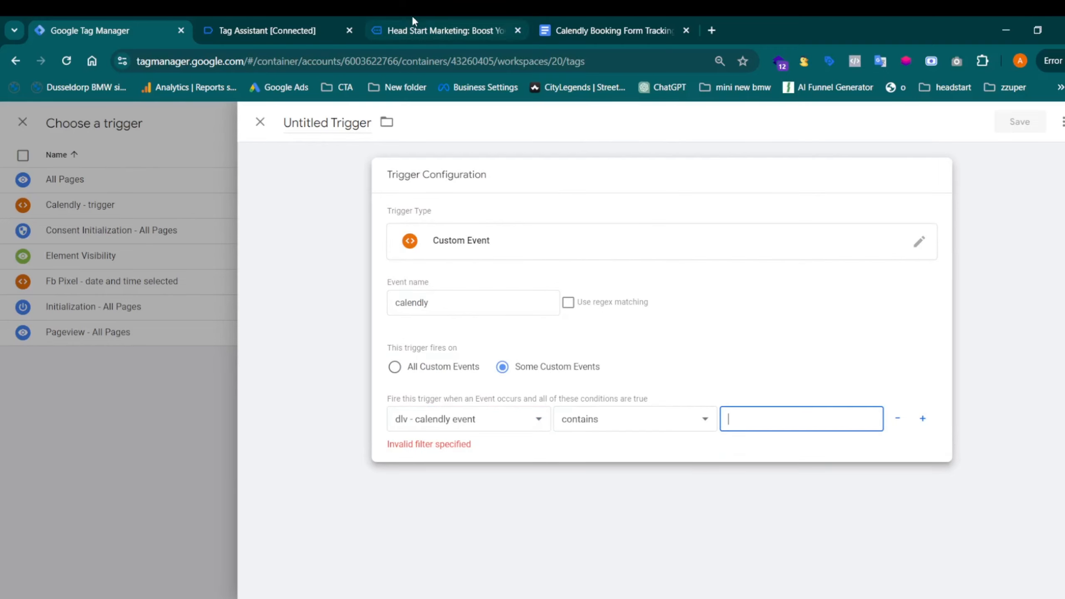
{"action": "left_click", "coordinate": [415, 30]}
{"action": "left_click", "coordinate": [321, 30]}
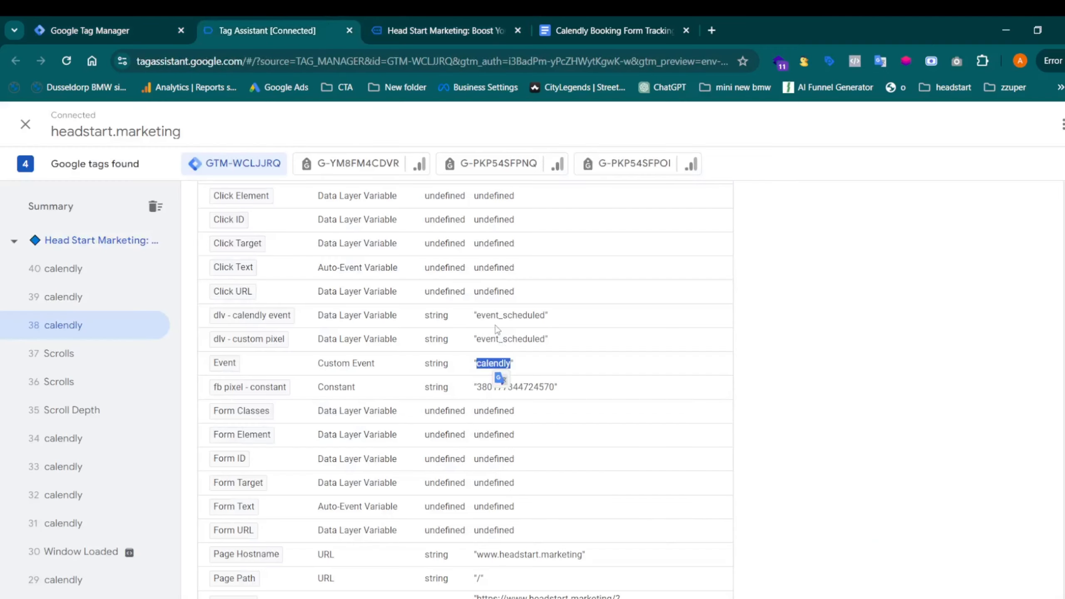
{"action": "left_click", "coordinate": [498, 329]}
{"action": "scroll", "coordinate": [503, 344], "scroll_direction": "up", "scroll_amount": 2}
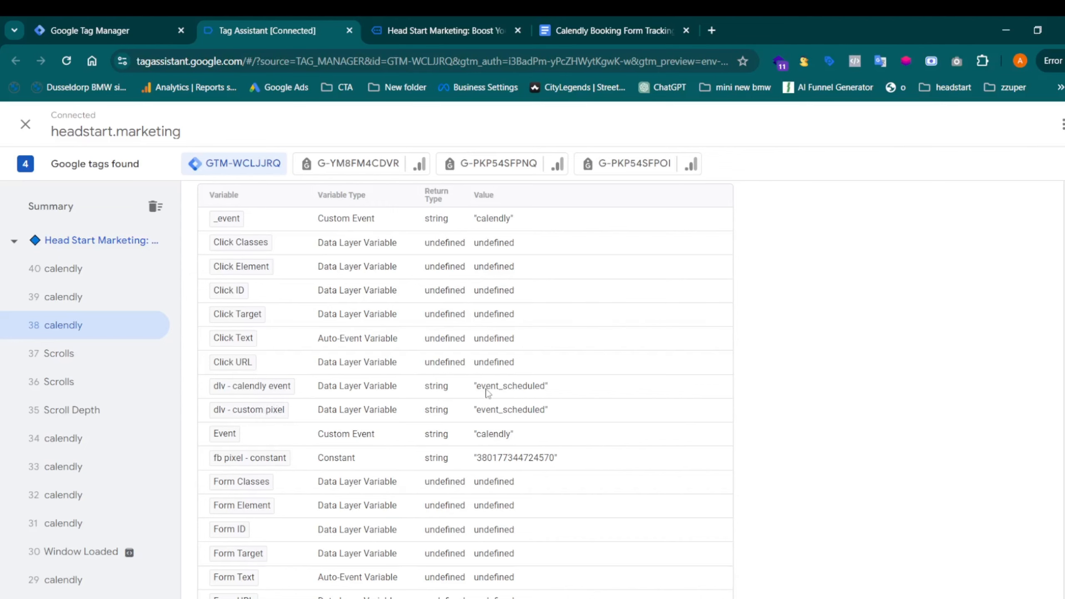
{"action": "double_click", "coordinate": [520, 394]}
{"action": "key", "text": "ctrl+c"}
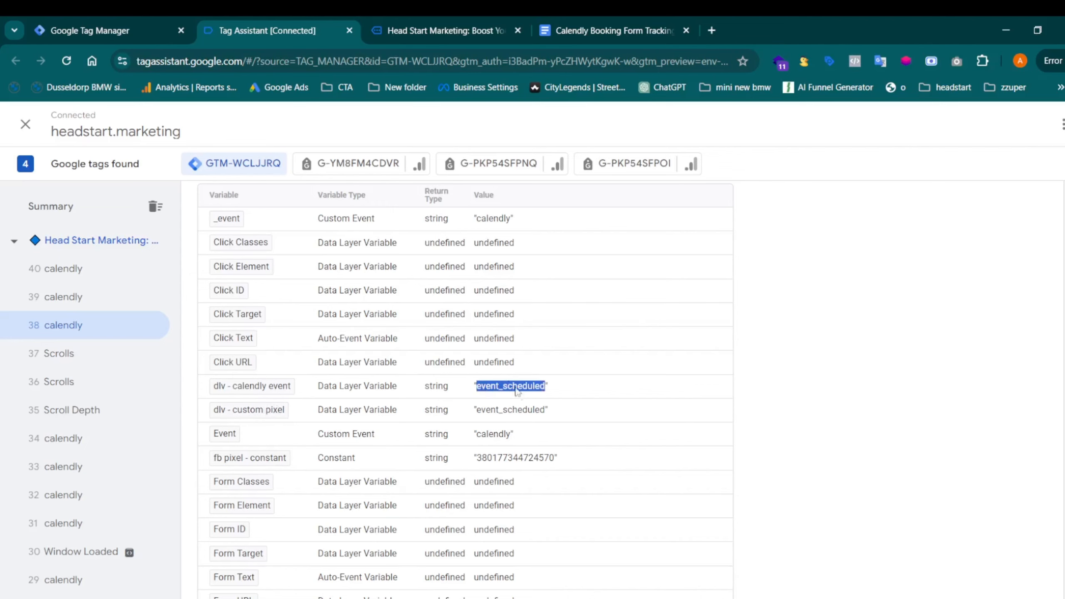
{"action": "left_click", "coordinate": [126, 24]}
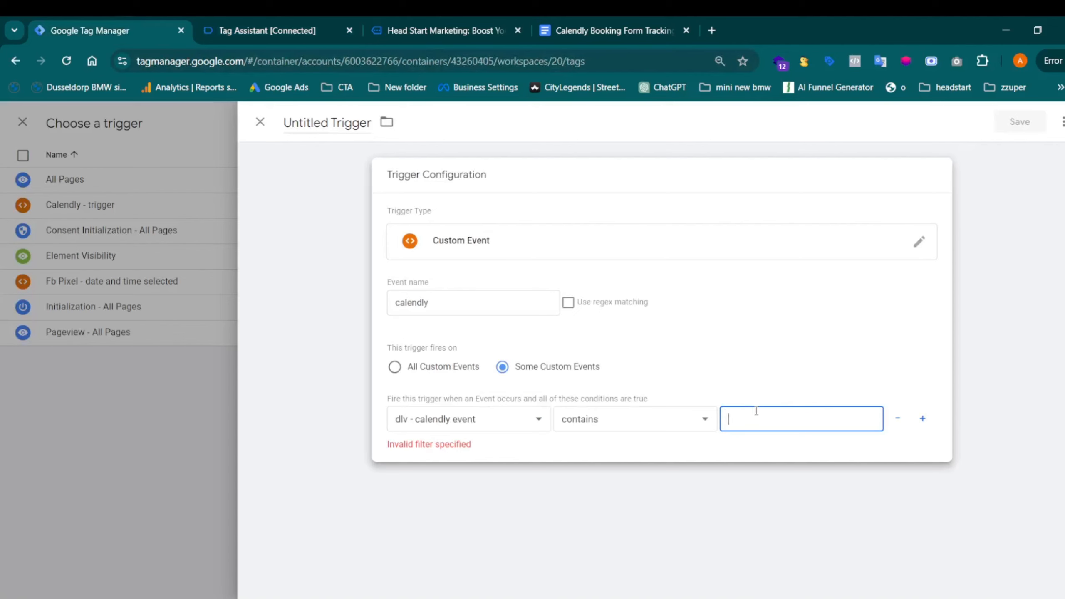
{"action": "key", "text": "ctrl+v"}
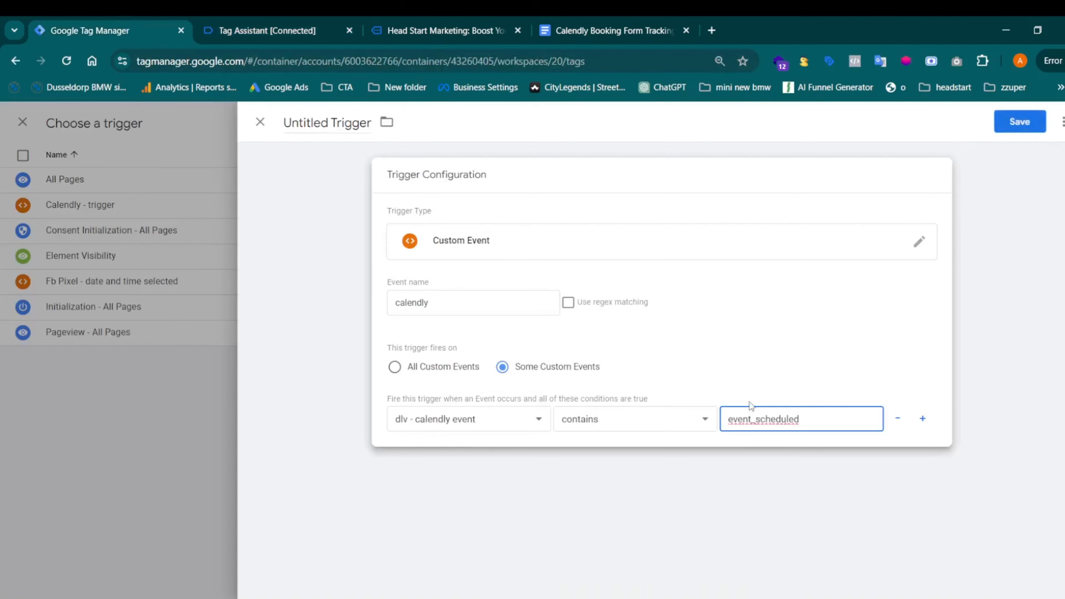
Step: Name the trigger 'calendly submit - trigger' and save it
{"action": "left_click", "coordinate": [351, 123]}
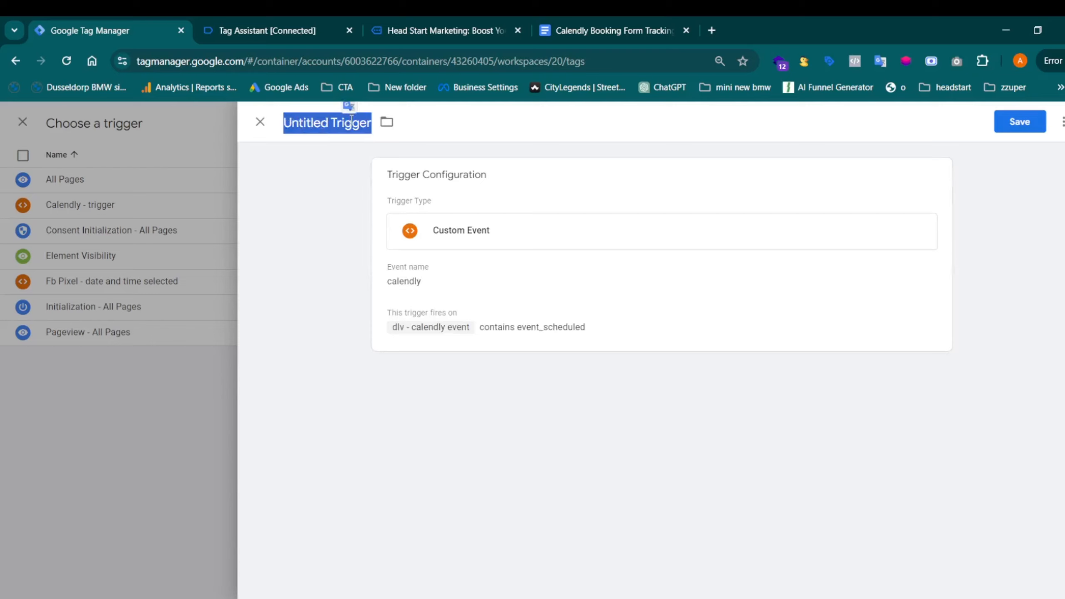
{"action": "type", "text": "calen"}
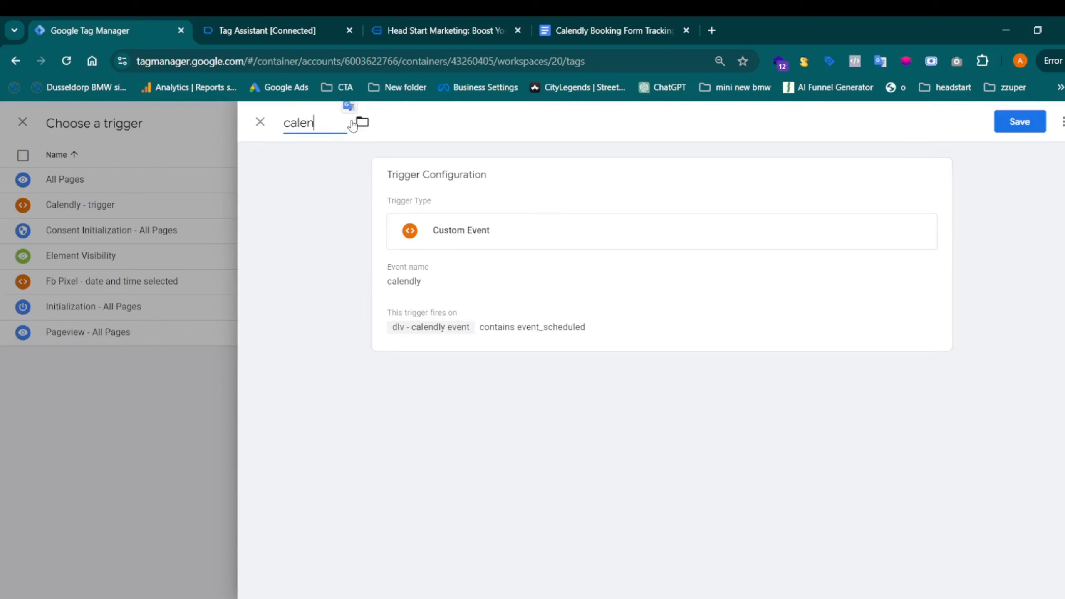
{"action": "type", "text": "dly submit"}
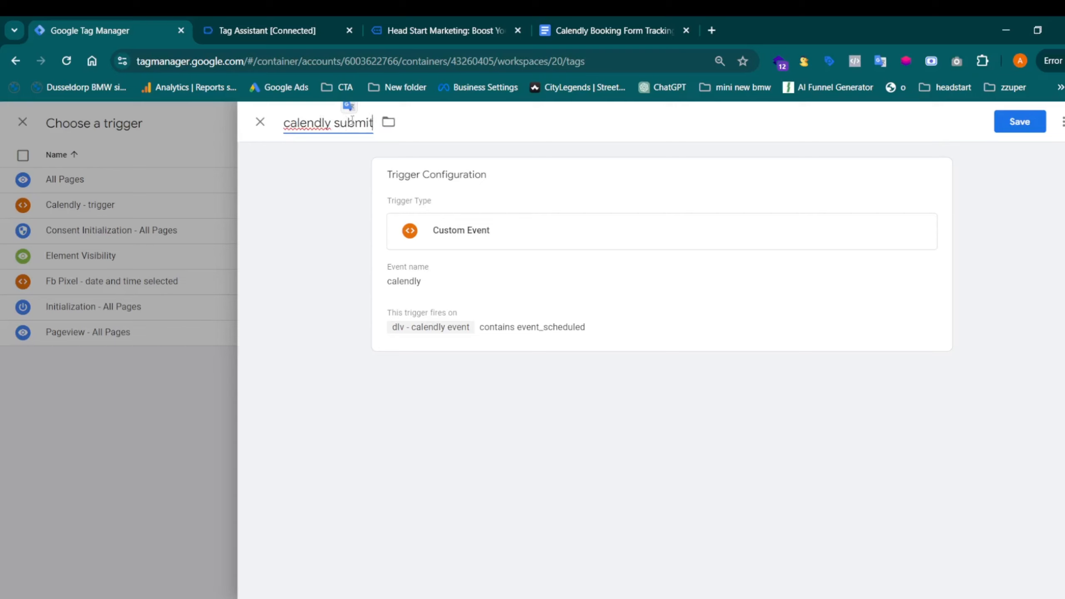
{"action": "type", "text": " - trigger"}
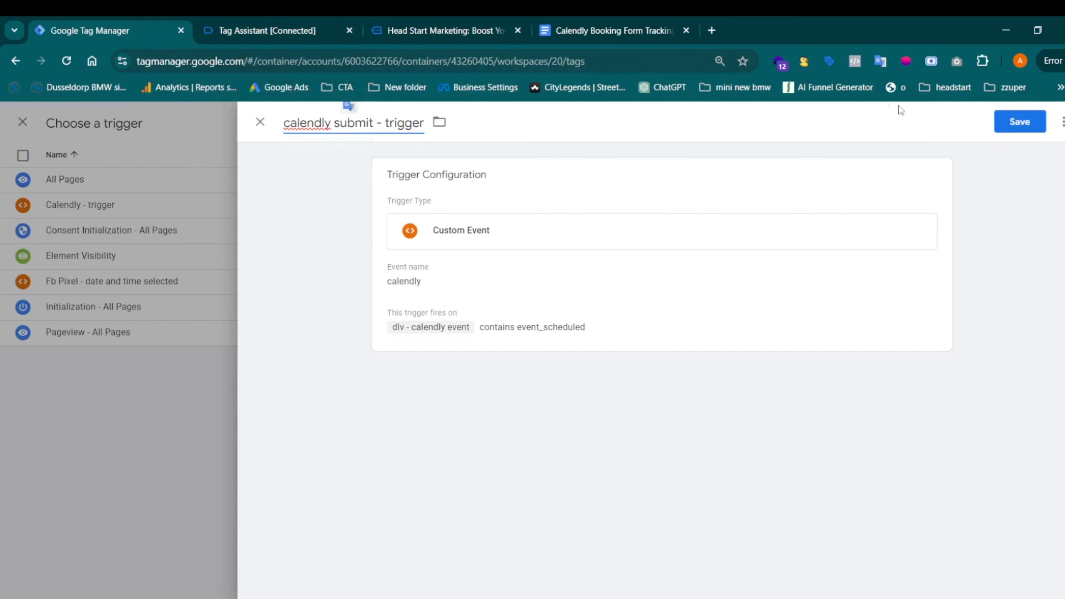
{"action": "left_click", "coordinate": [1009, 122]}
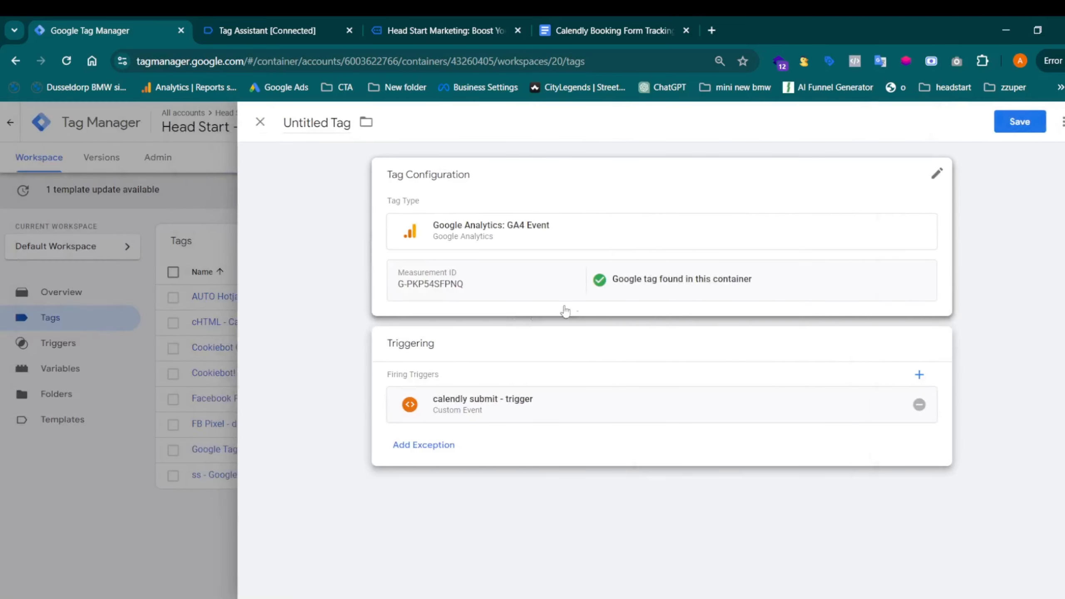
Step: Enter calendly_submit in the GA4 Event tag's Event Name field
{"action": "left_click", "coordinate": [458, 287]}
{"action": "scroll", "coordinate": [466, 301], "scroll_direction": "down", "scroll_amount": 1}
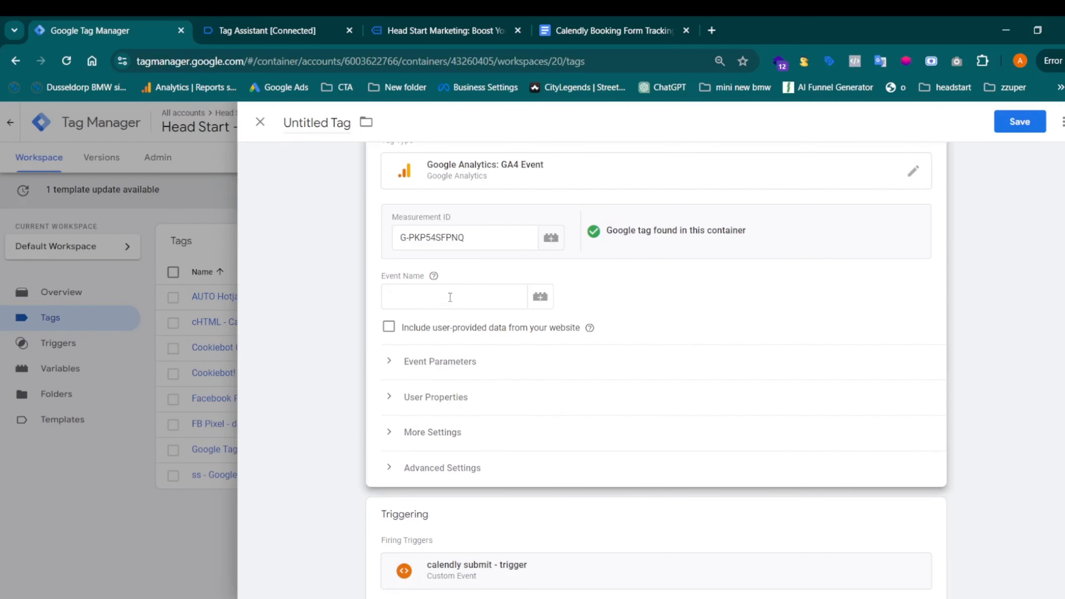
{"action": "left_click", "coordinate": [450, 296]}
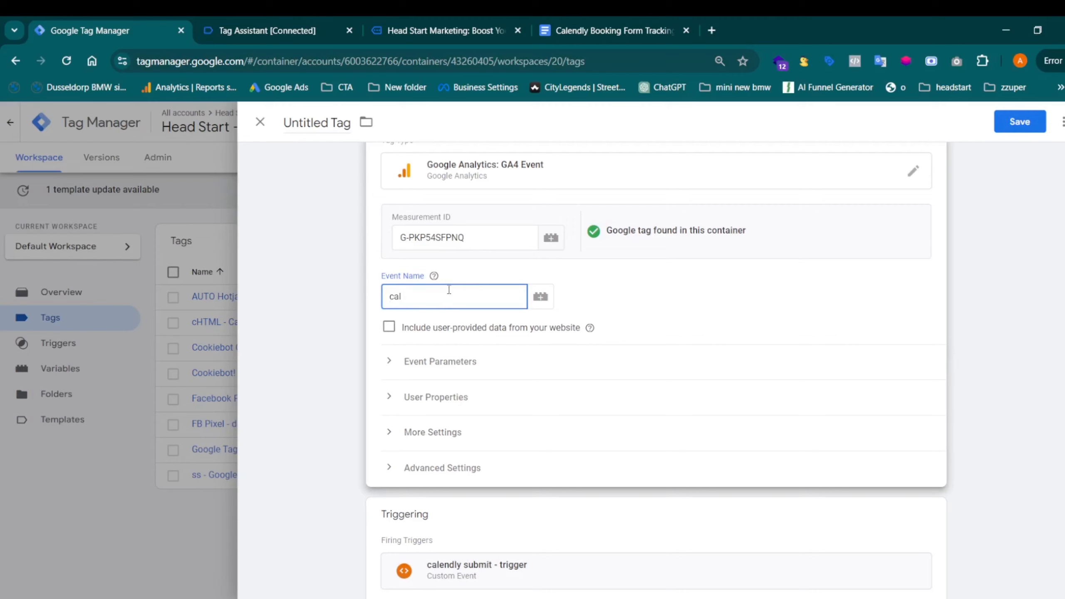
{"action": "type", "text": "calendly_submit"}
{"action": "scroll", "coordinate": [449, 291], "scroll_direction": "down", "scroll_amount": 1}
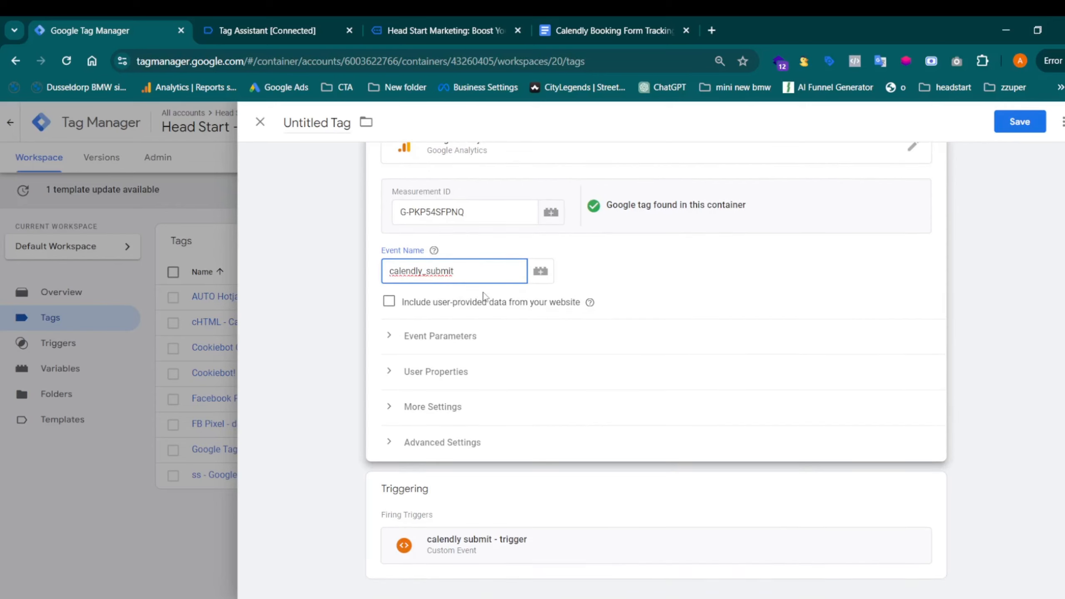
{"action": "scroll", "coordinate": [432, 296], "scroll_direction": "up", "scroll_amount": 2}
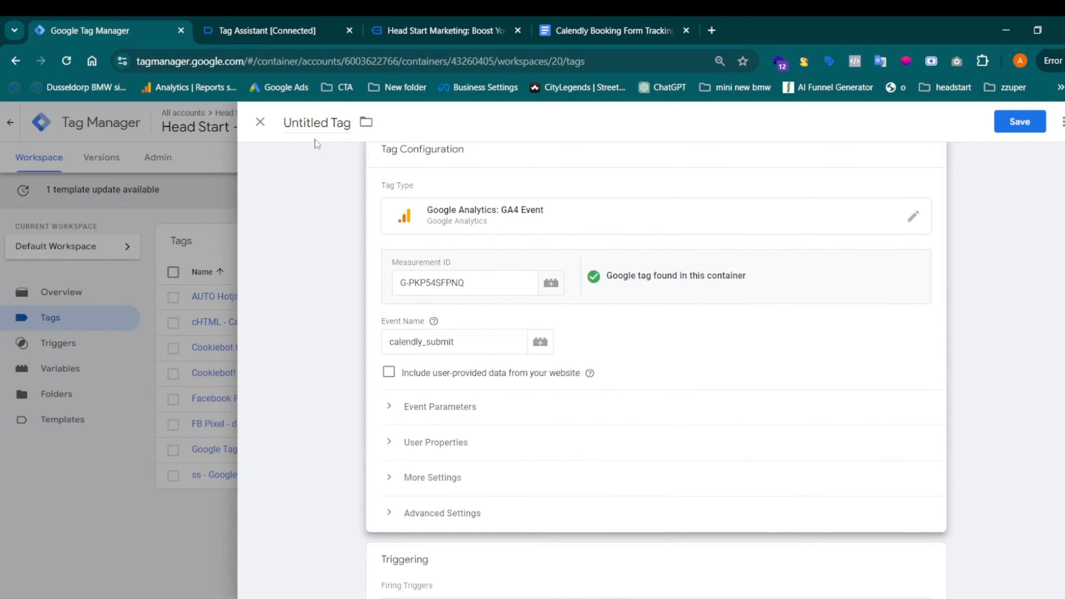
Step: Title the GA4 Event tag 'Calendly Form Submit - Tag' and save it
{"action": "left_click", "coordinate": [317, 125]}
{"action": "triple_click", "coordinate": [316, 125]}
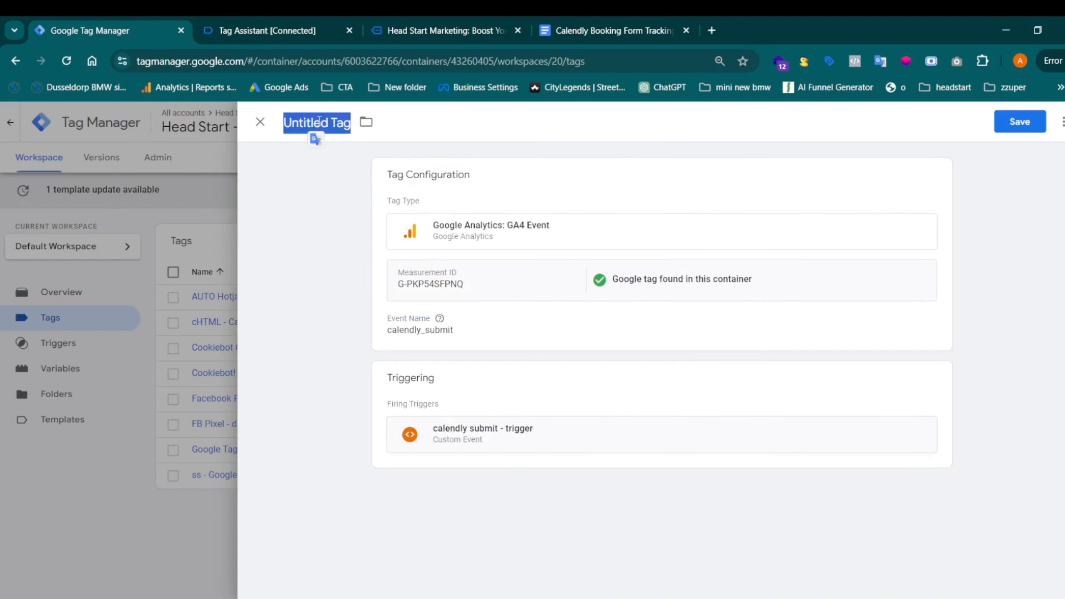
{"action": "type", "text": "C"}
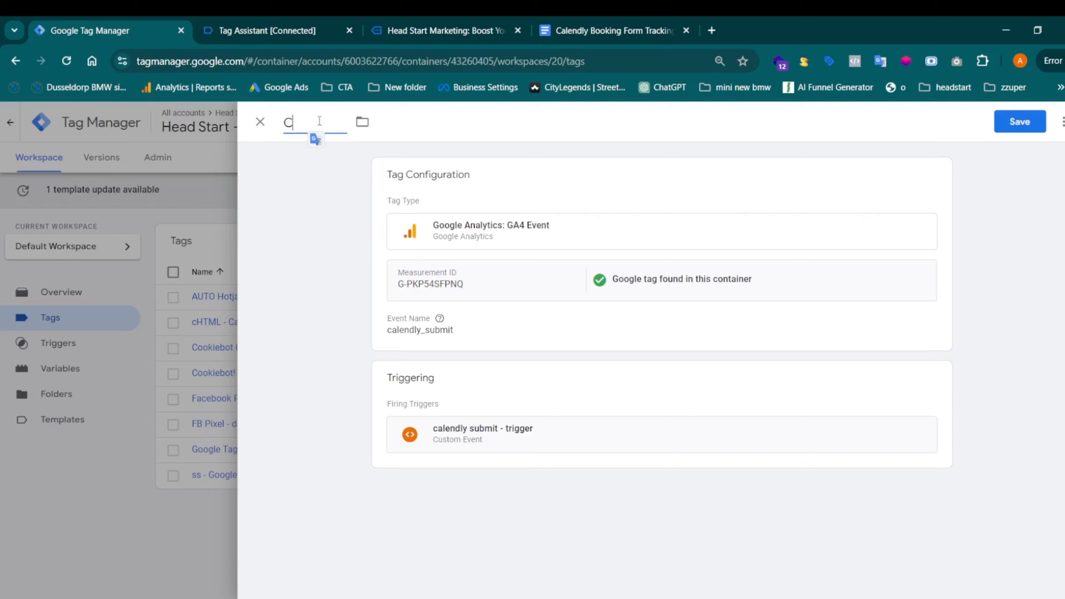
{"action": "type", "text": "alendy Tag"}
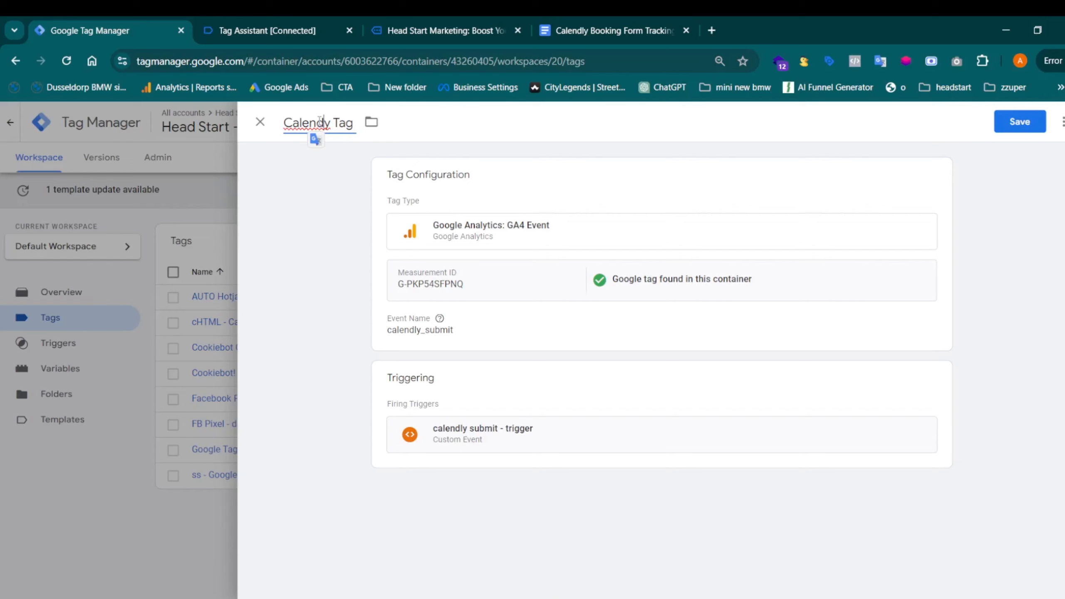
{"action": "type", "text": ";"}
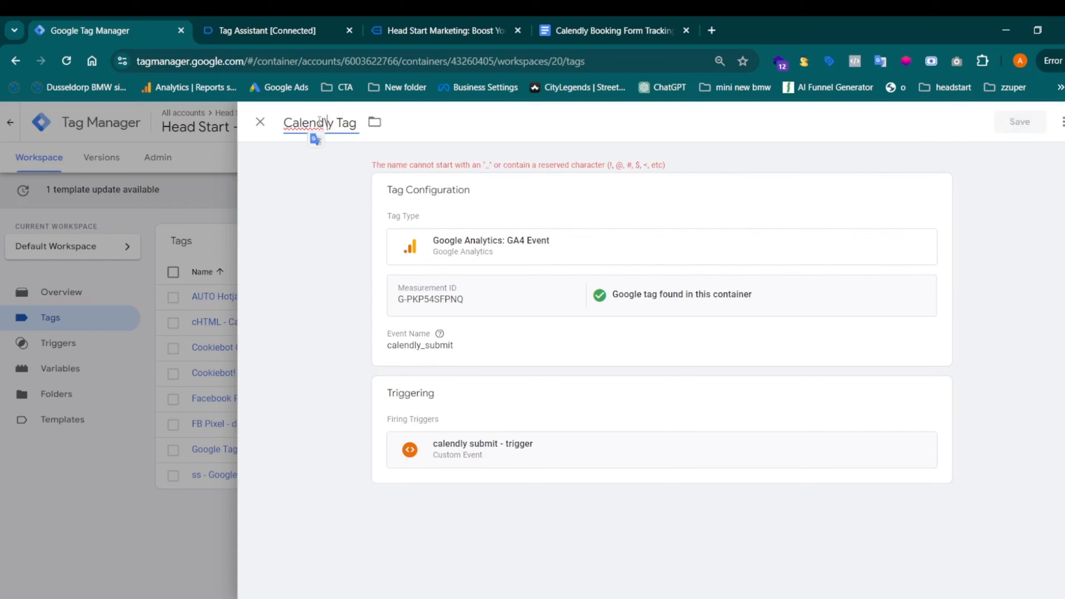
{"action": "key", "text": "BackSpace"}
{"action": "type", "text": "ly"}
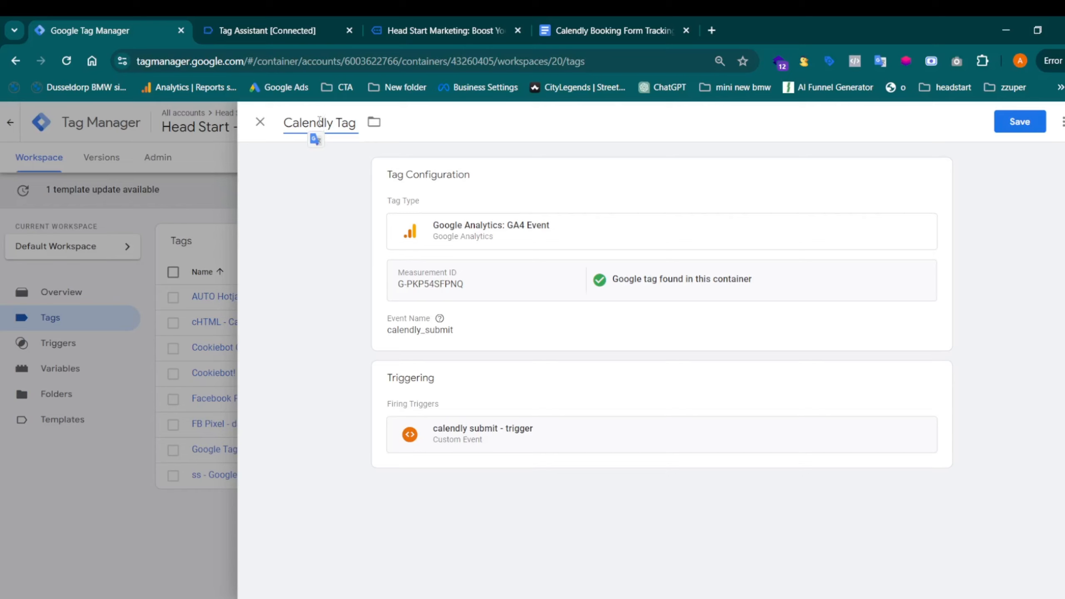
{"action": "type", "text": " F "}
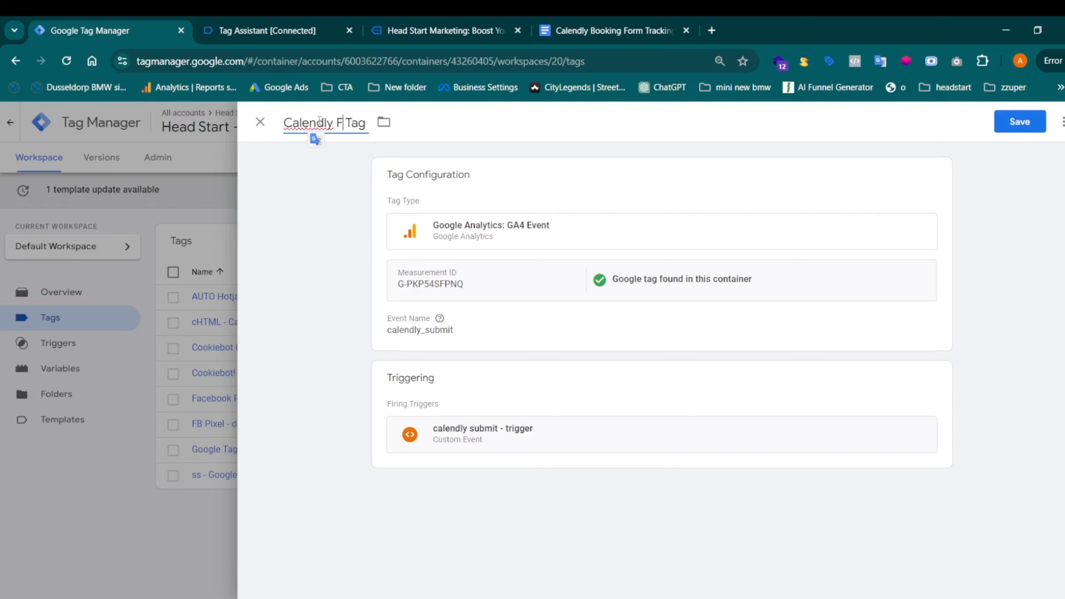
{"action": "type", "text": "orm S"}
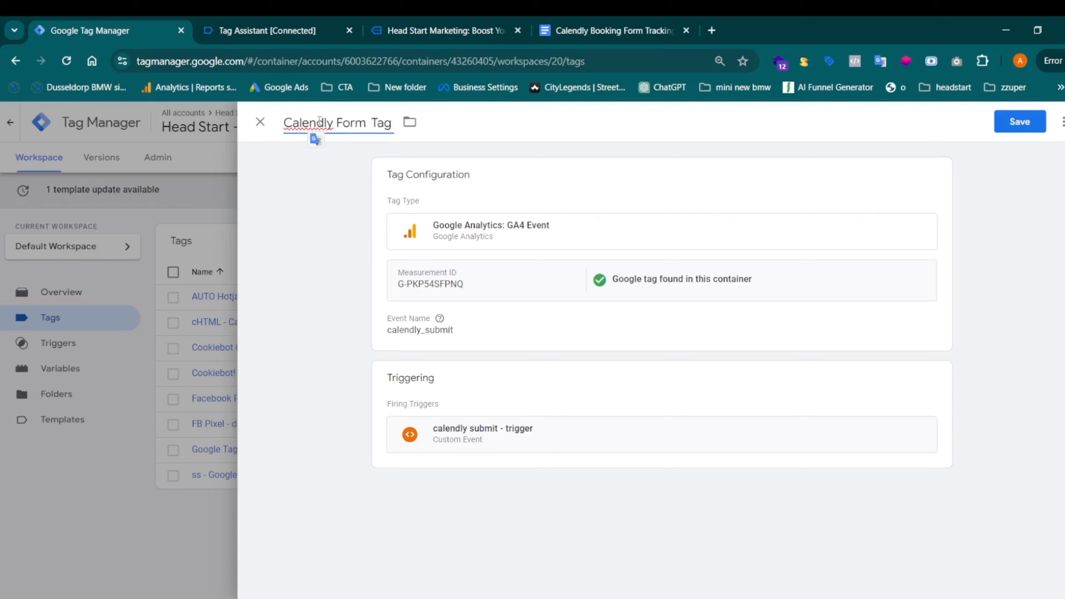
{"action": "type", "text": "ubmit"}
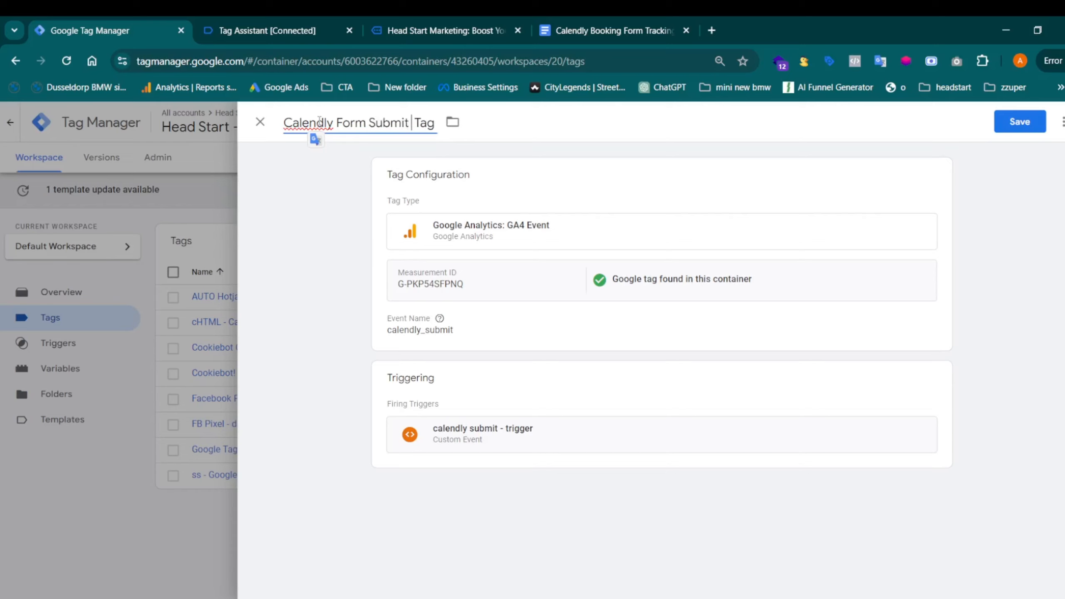
{"action": "type", "text": " -"}
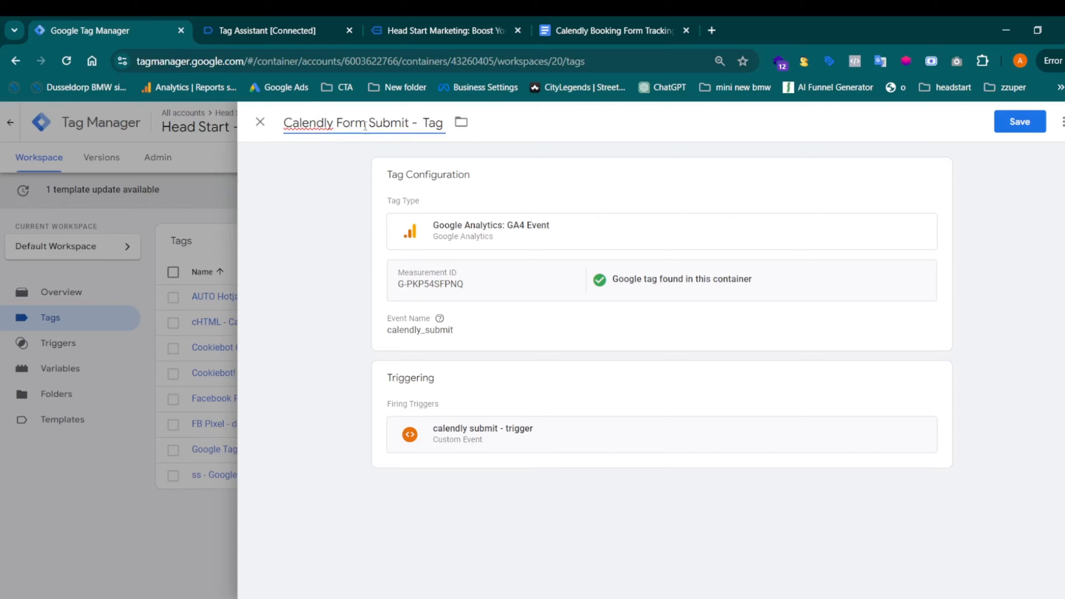
{"action": "left_click", "coordinate": [349, 177]}
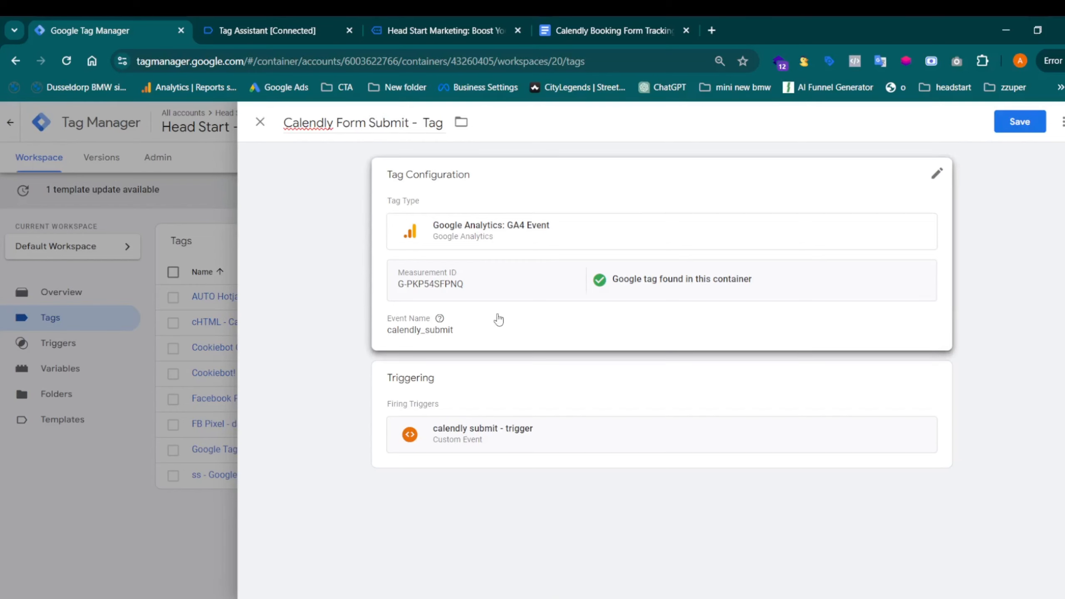
{"action": "left_click", "coordinate": [1013, 126]}
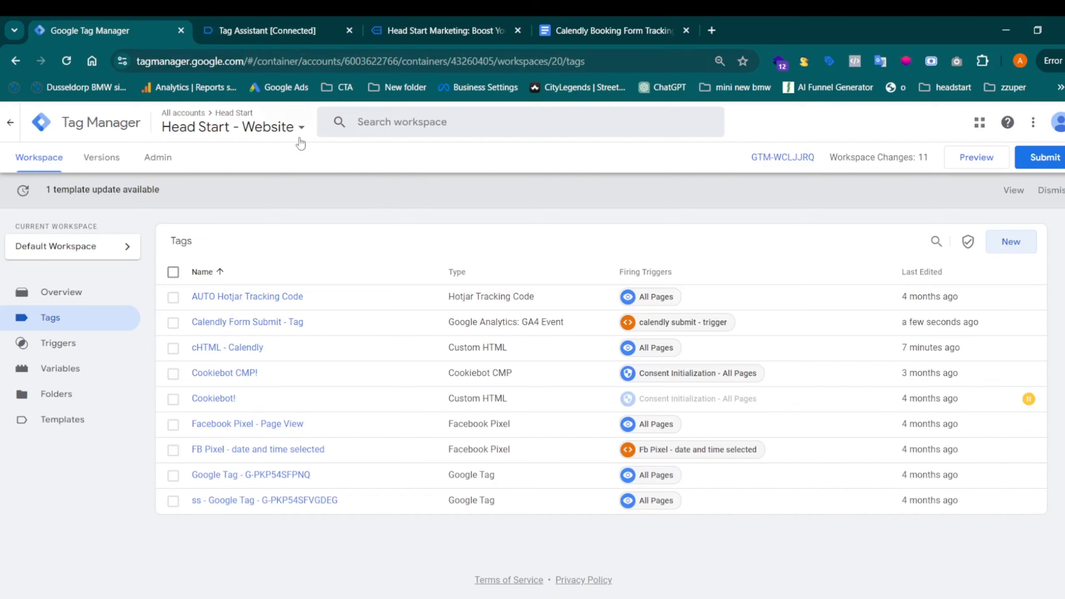
{"action": "left_click", "coordinate": [349, 30]}
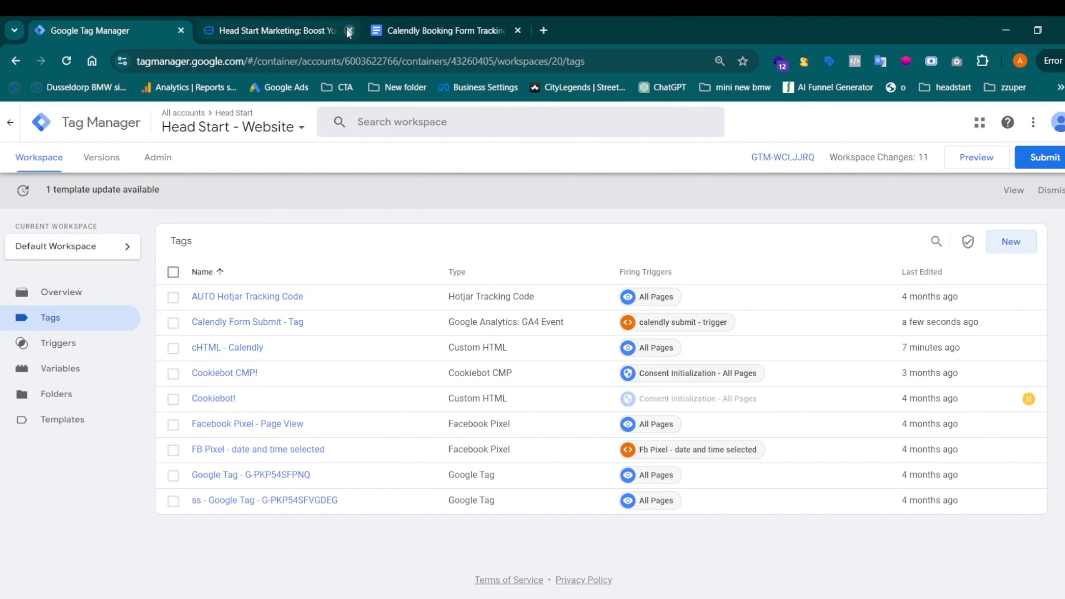
{"action": "left_click", "coordinate": [349, 31]}
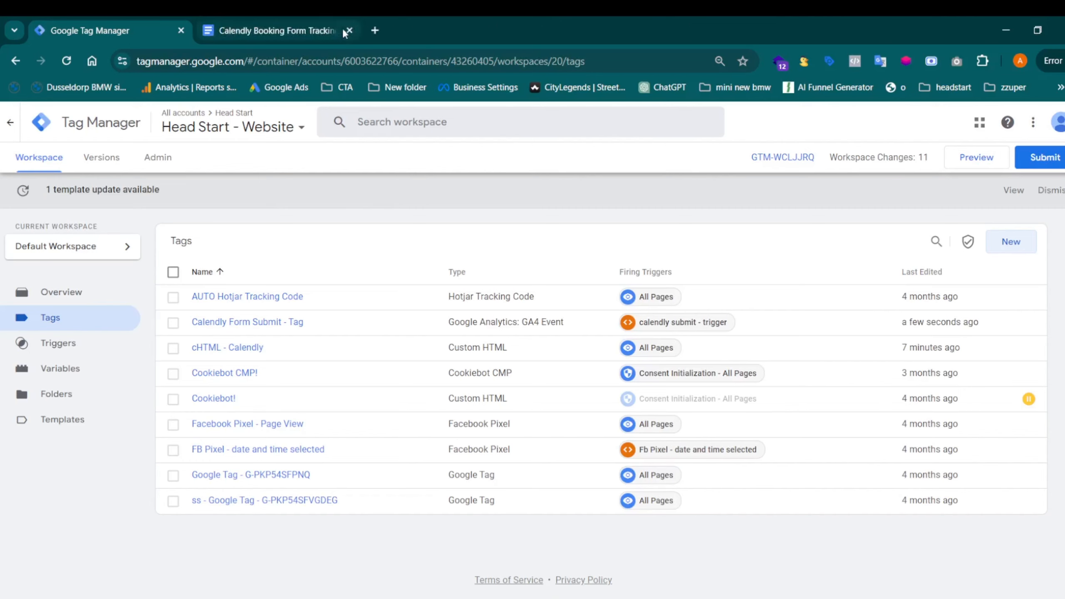
{"action": "left_click", "coordinate": [963, 162]}
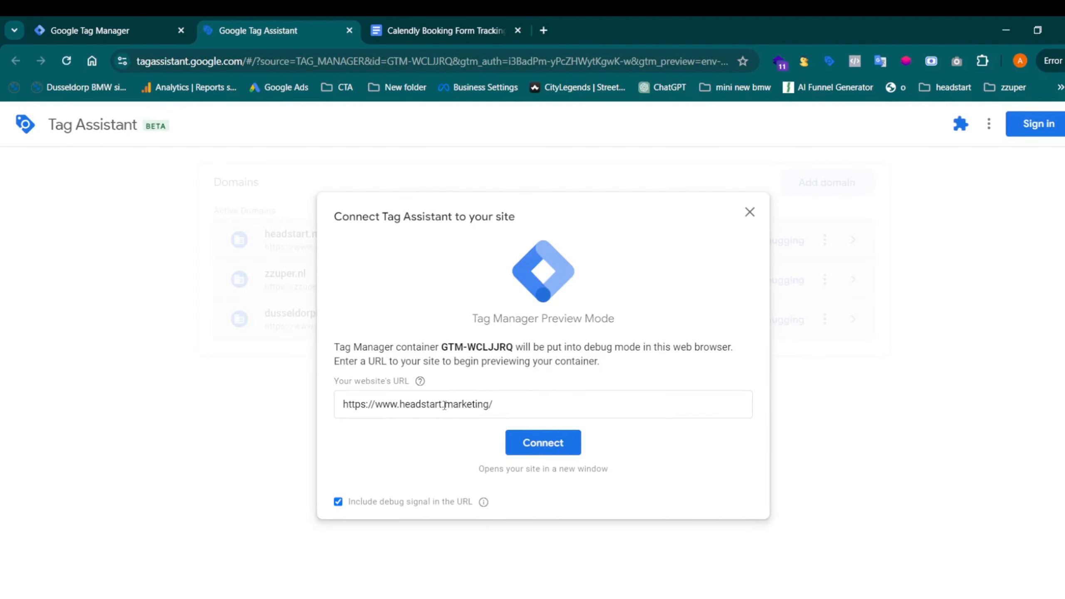
{"action": "left_click", "coordinate": [541, 448]}
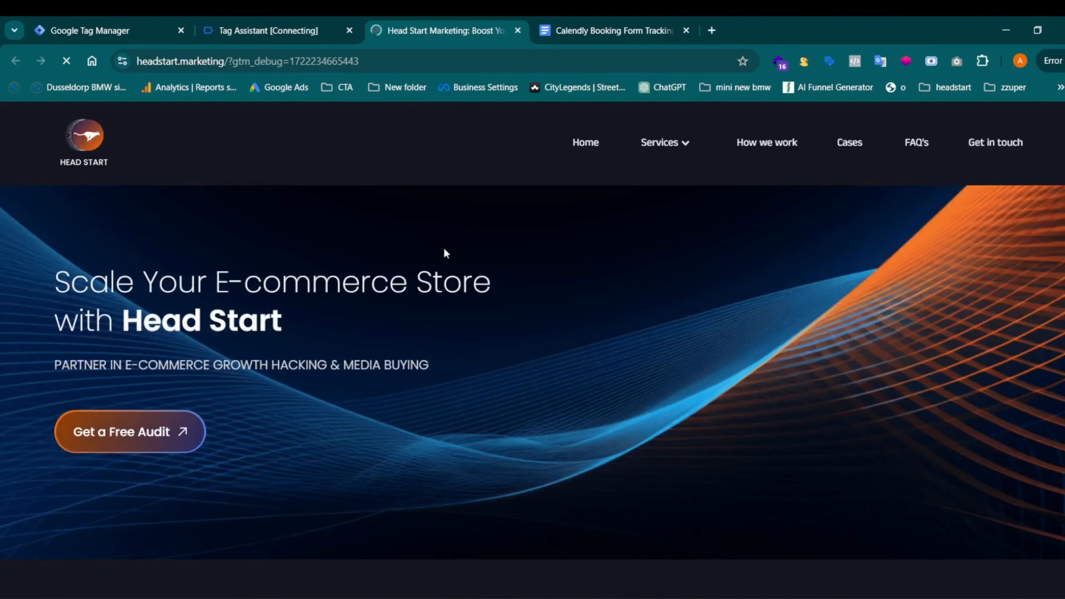
Step: Jump to the Get in touch section and drag the Tag Assistant panels off the calendar
{"action": "left_click", "coordinate": [995, 144]}
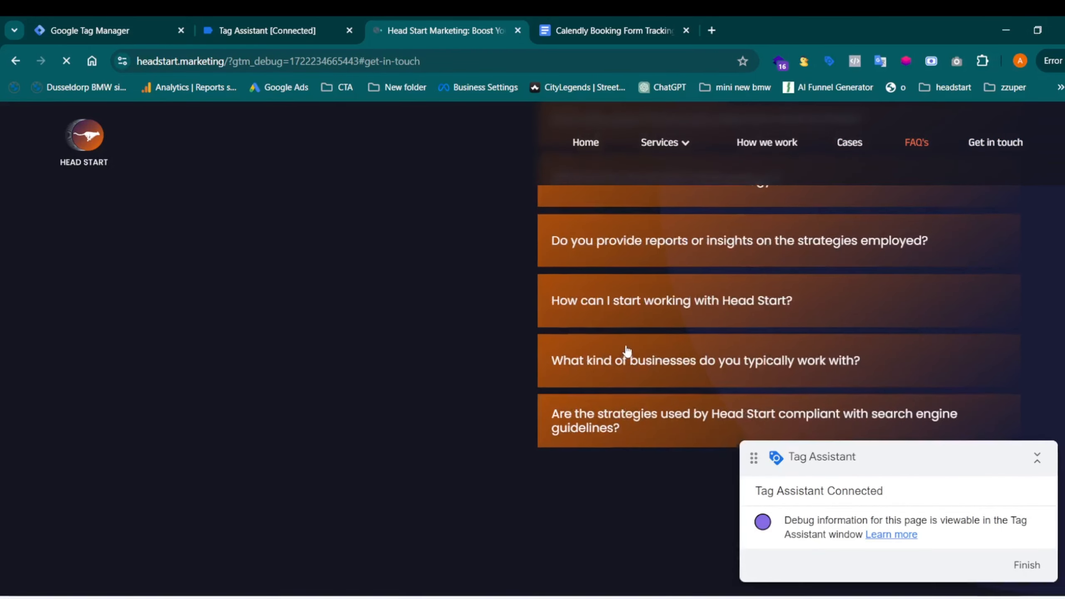
{"action": "scroll", "coordinate": [627, 351], "scroll_direction": "down", "scroll_amount": 10}
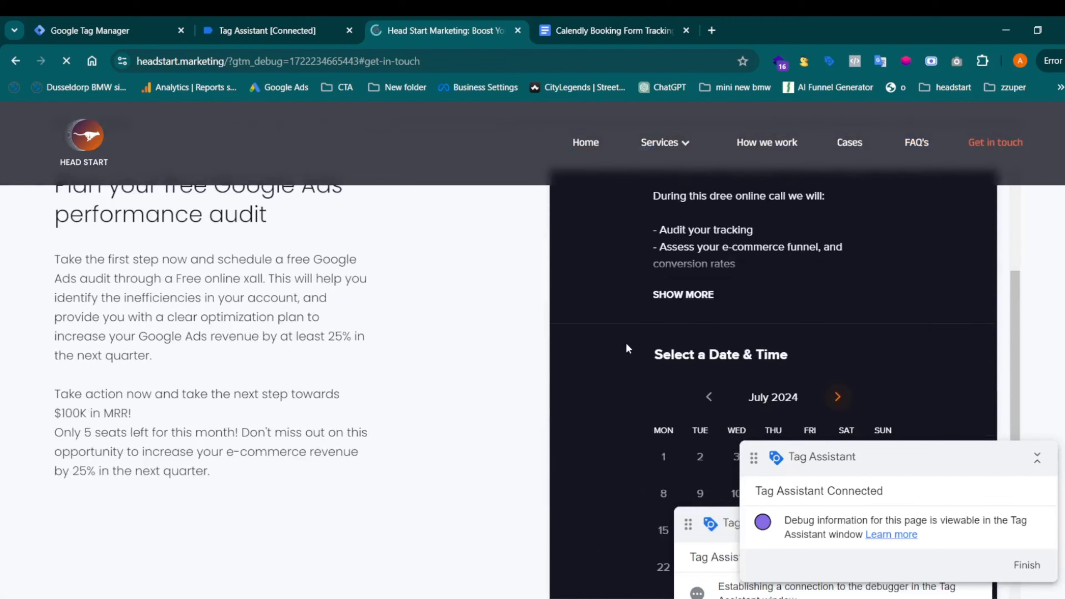
{"action": "left_click_drag", "start_coordinate": [817, 454], "coordinate": [586, 275]}
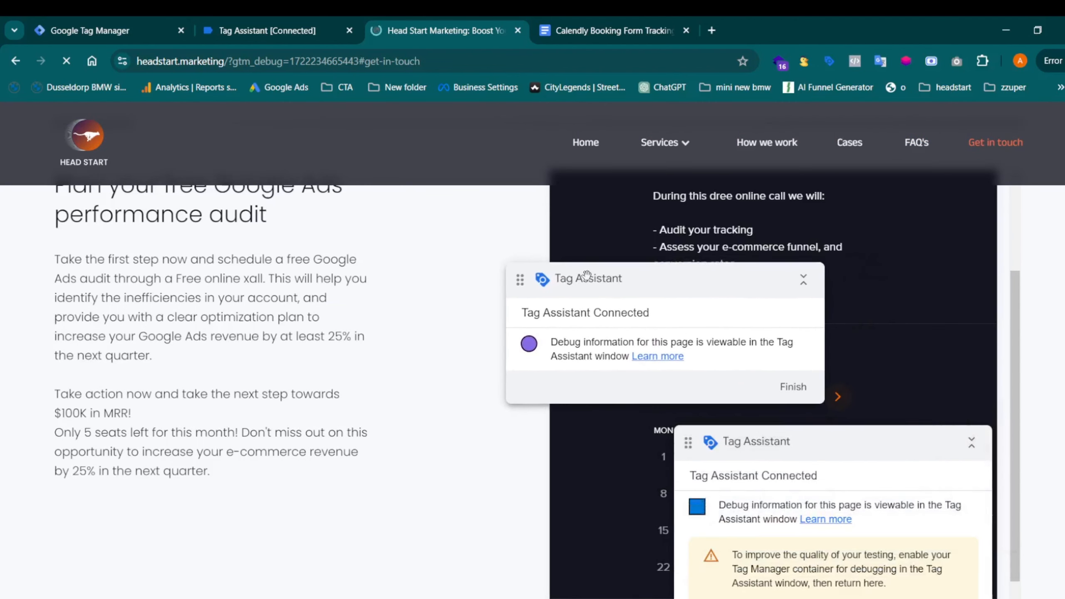
{"action": "left_click_drag", "start_coordinate": [699, 433], "coordinate": [843, 301]}
{"action": "left_click_drag", "start_coordinate": [679, 283], "coordinate": [729, 254]}
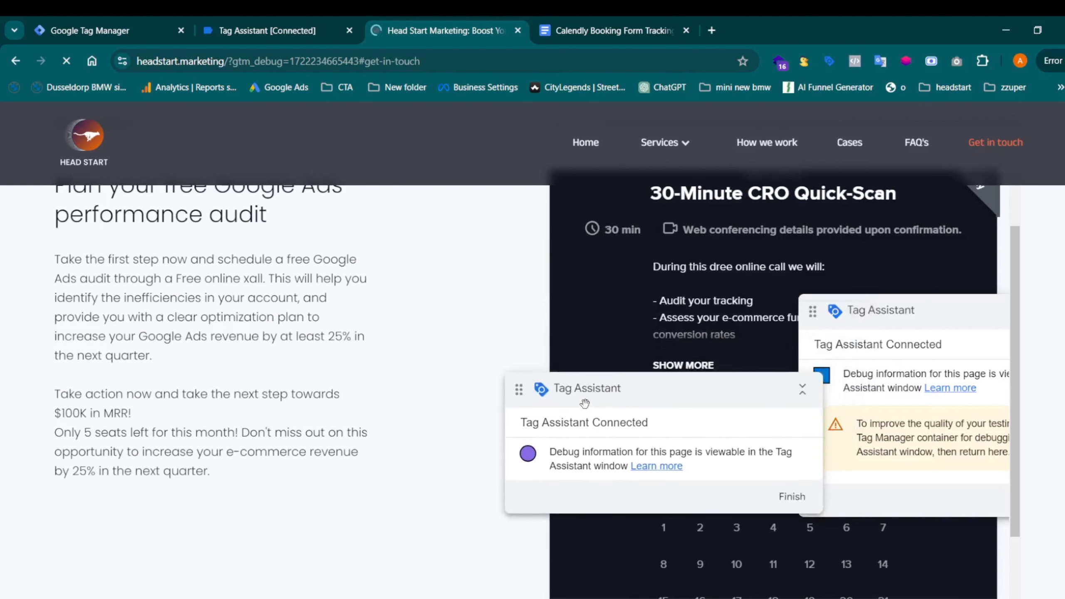
Step: Inspect the page address and reposition the debug panels to keep the Calendly calendar visible
{"action": "double_click", "coordinate": [200, 62]}
{"action": "left_click", "coordinate": [237, 63]}
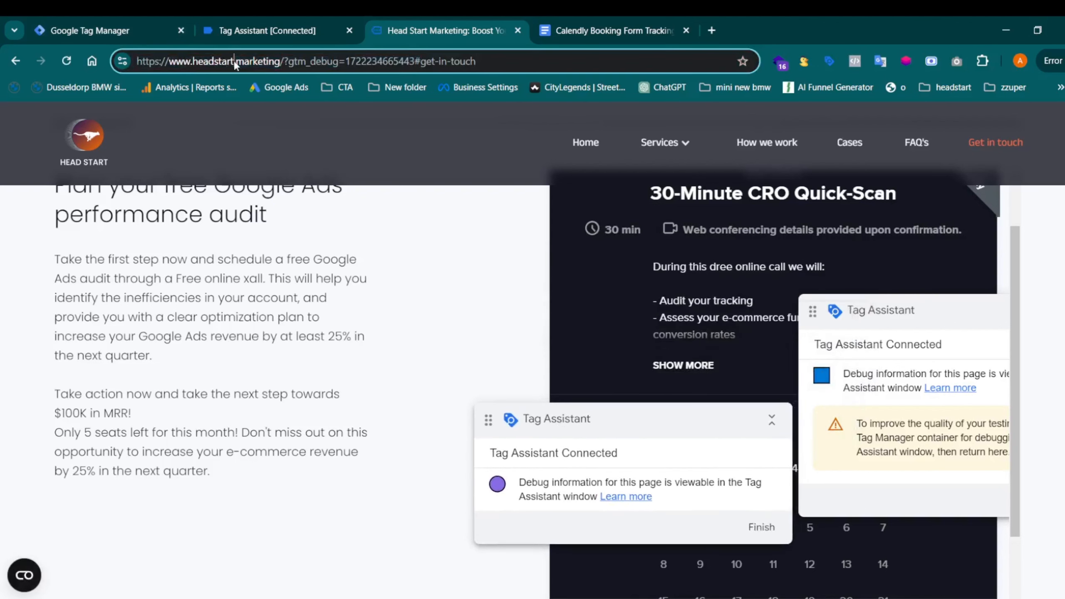
{"action": "left_click_drag", "start_coordinate": [259, 62], "coordinate": [205, 64]}
{"action": "double_click", "coordinate": [205, 64]}
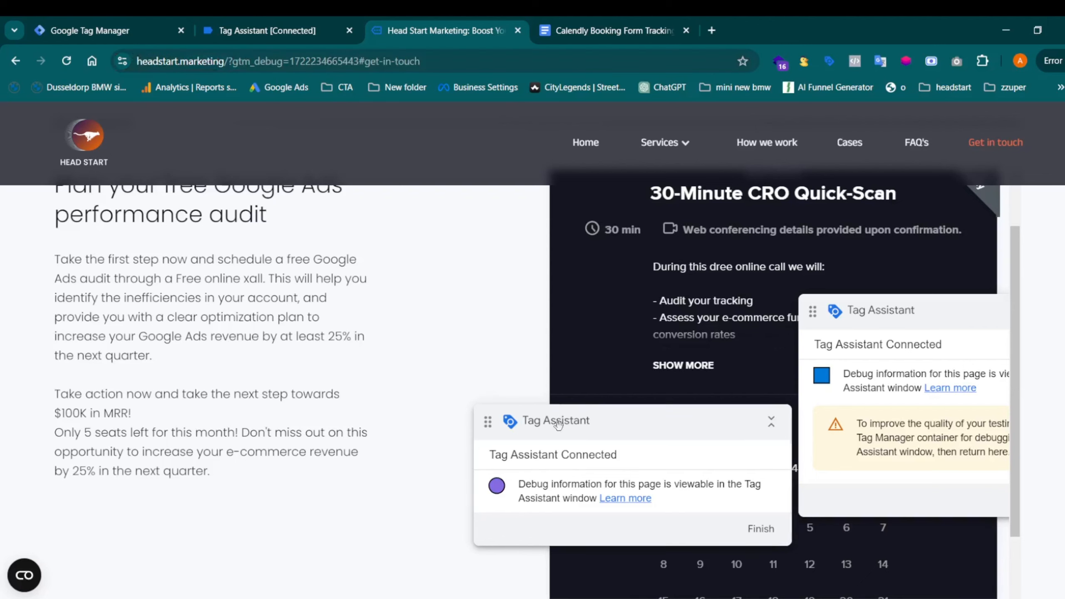
{"action": "left_click_drag", "start_coordinate": [555, 417], "coordinate": [523, 437]}
{"action": "left_click_drag", "start_coordinate": [900, 296], "coordinate": [898, 453]}
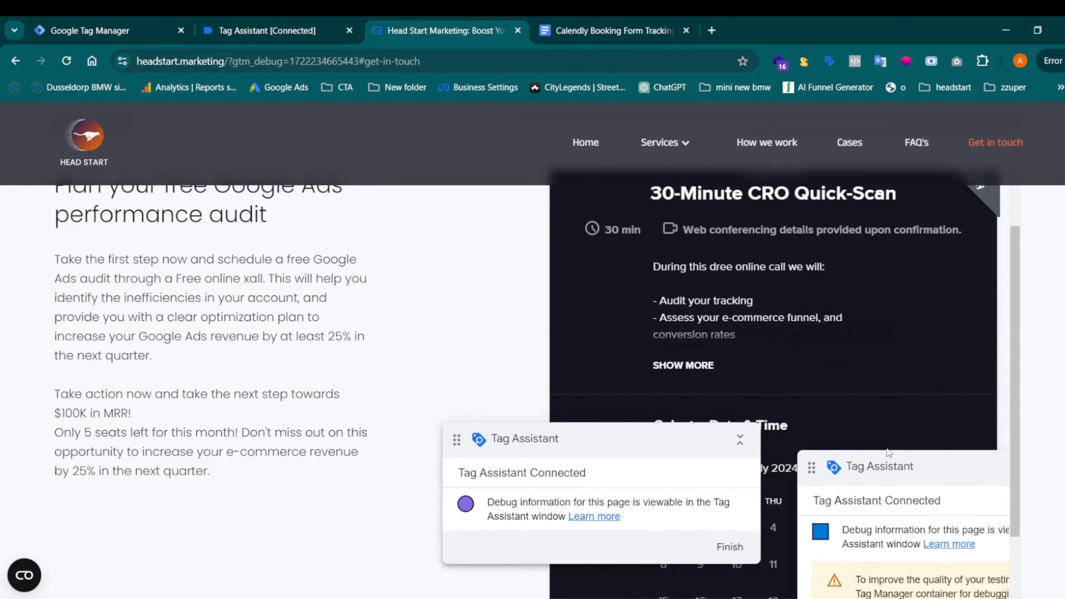
{"action": "left_click_drag", "start_coordinate": [563, 431], "coordinate": [589, 206]}
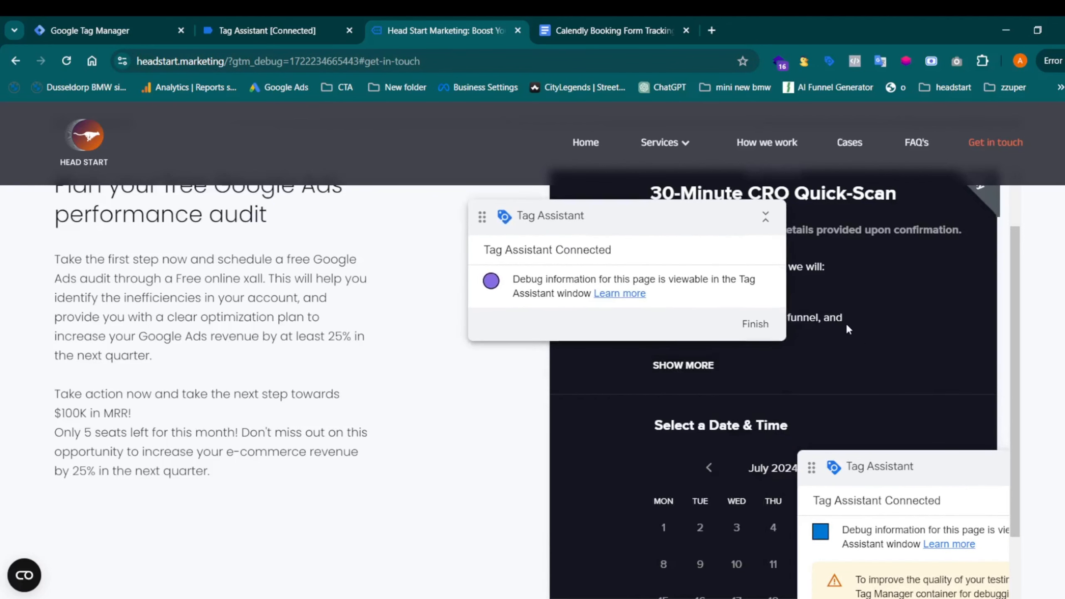
{"action": "scroll", "coordinate": [845, 322], "scroll_direction": "down", "scroll_amount": 4}
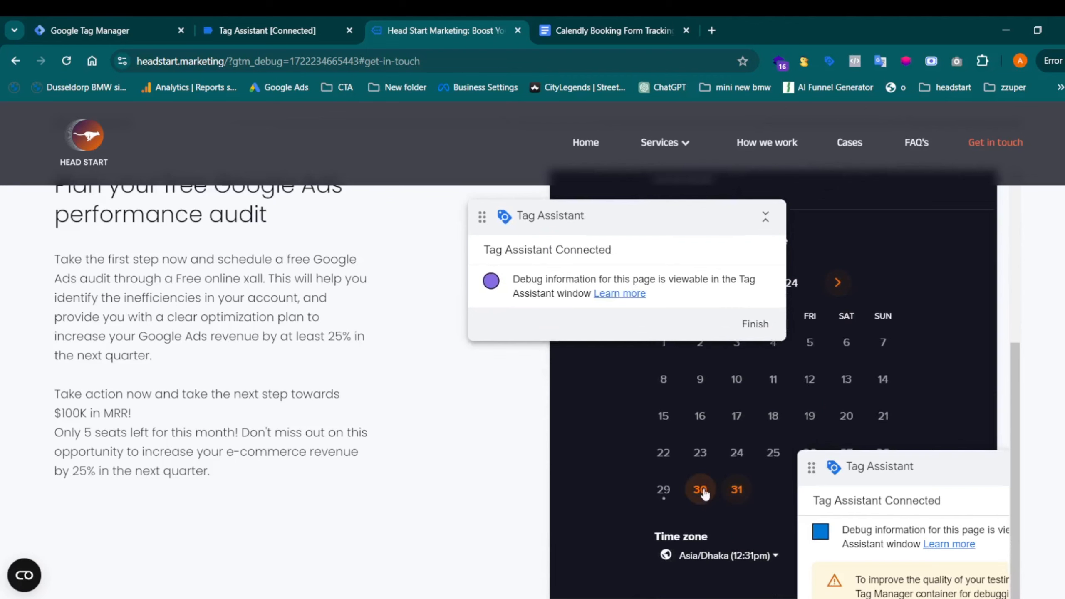
Step: Book the July 31 slot at 12:00pm and continue to the booking details form
{"action": "left_click", "coordinate": [737, 490]}
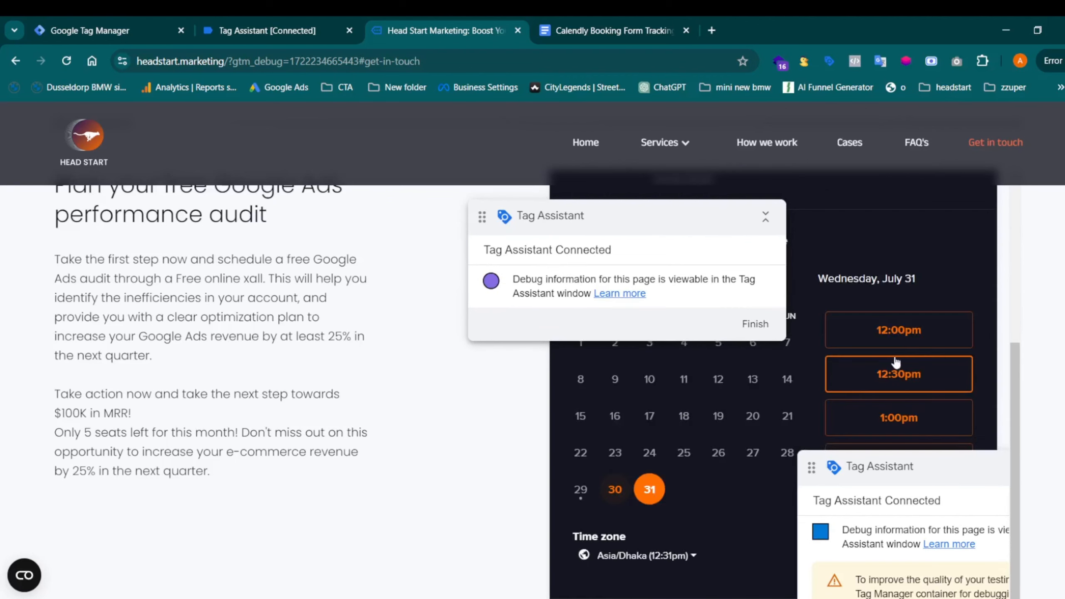
{"action": "left_click", "coordinate": [905, 335]}
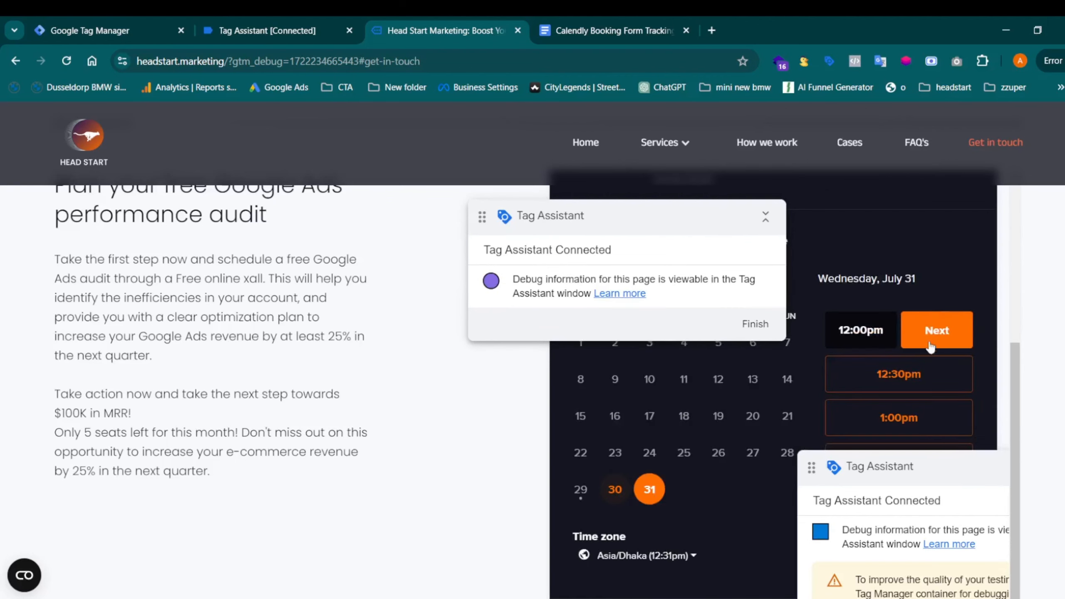
{"action": "left_click", "coordinate": [939, 331]}
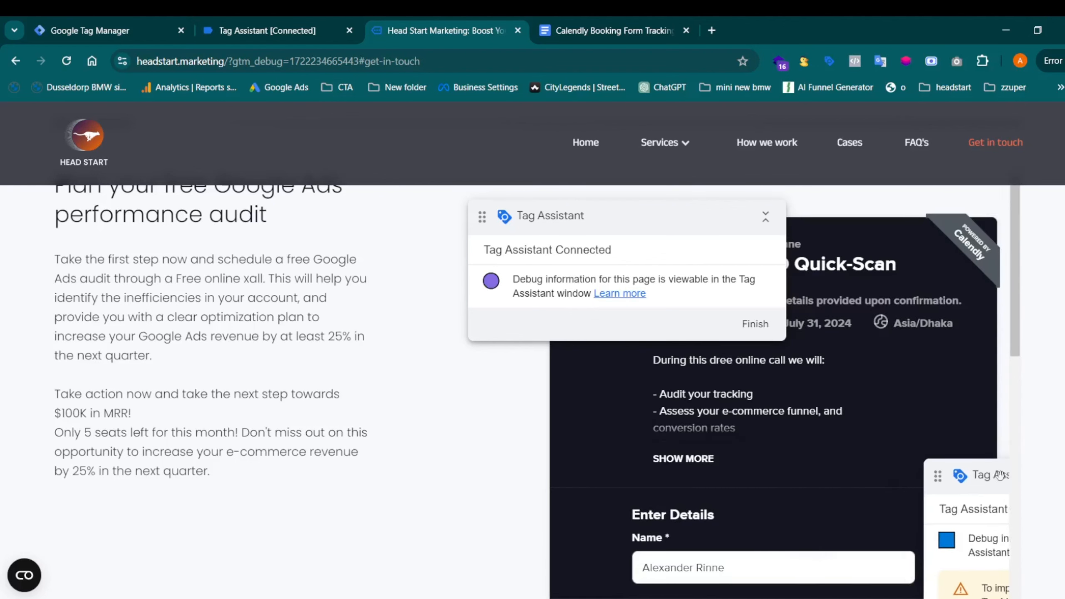
Step: Replace the prefilled name and fill in the name, email and phone from saved suggestions
{"action": "scroll", "coordinate": [873, 302], "scroll_direction": "down", "scroll_amount": 2}
{"action": "scroll", "coordinate": [864, 311], "scroll_direction": "down", "scroll_amount": 6}
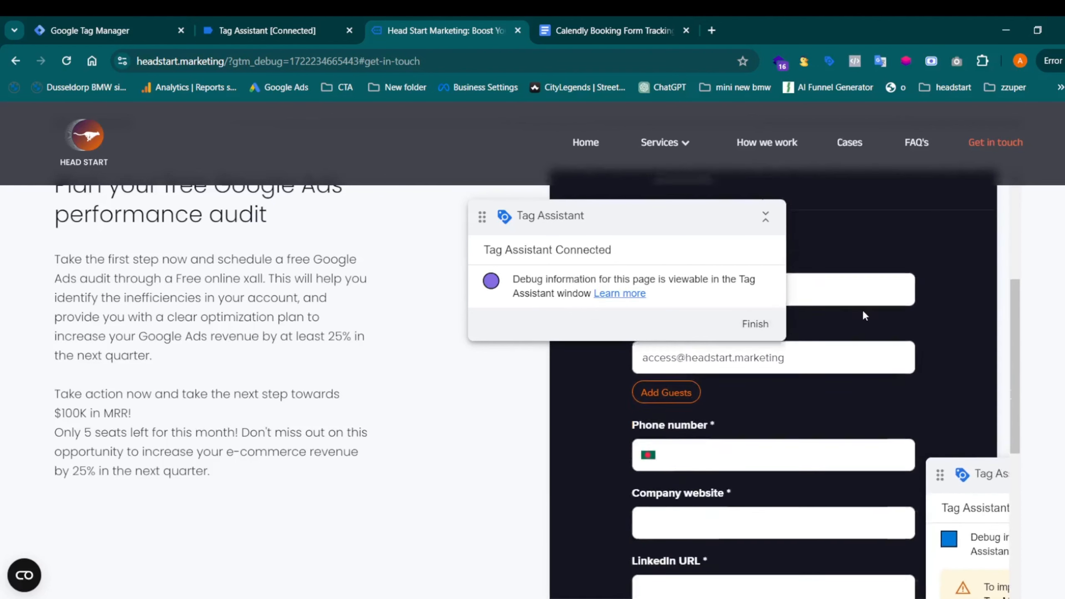
{"action": "scroll", "coordinate": [861, 308], "scroll_direction": "up", "scroll_amount": 5}
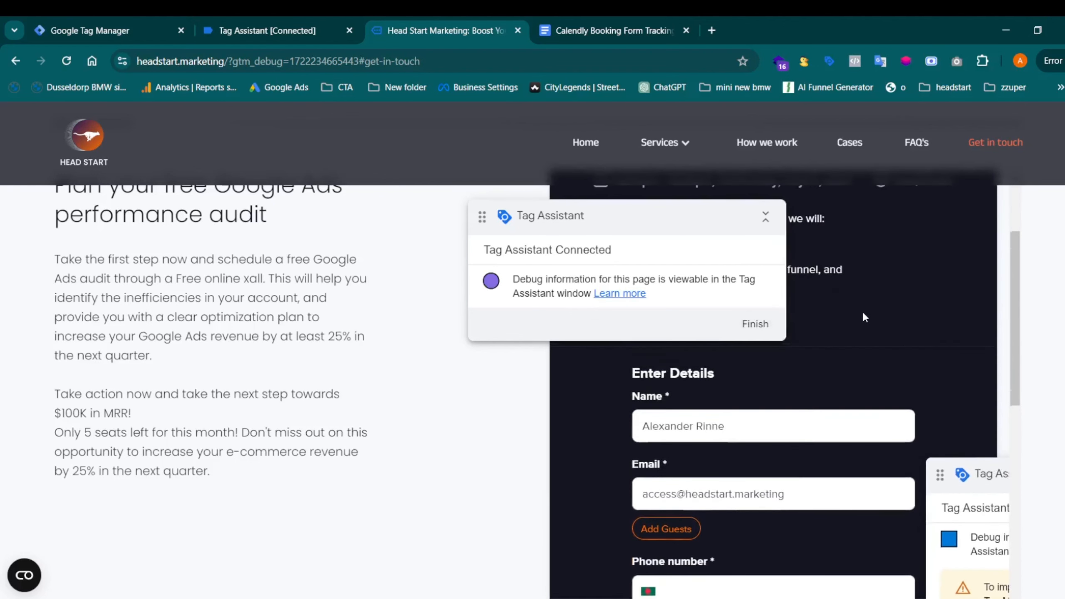
{"action": "triple_click", "coordinate": [720, 422]}
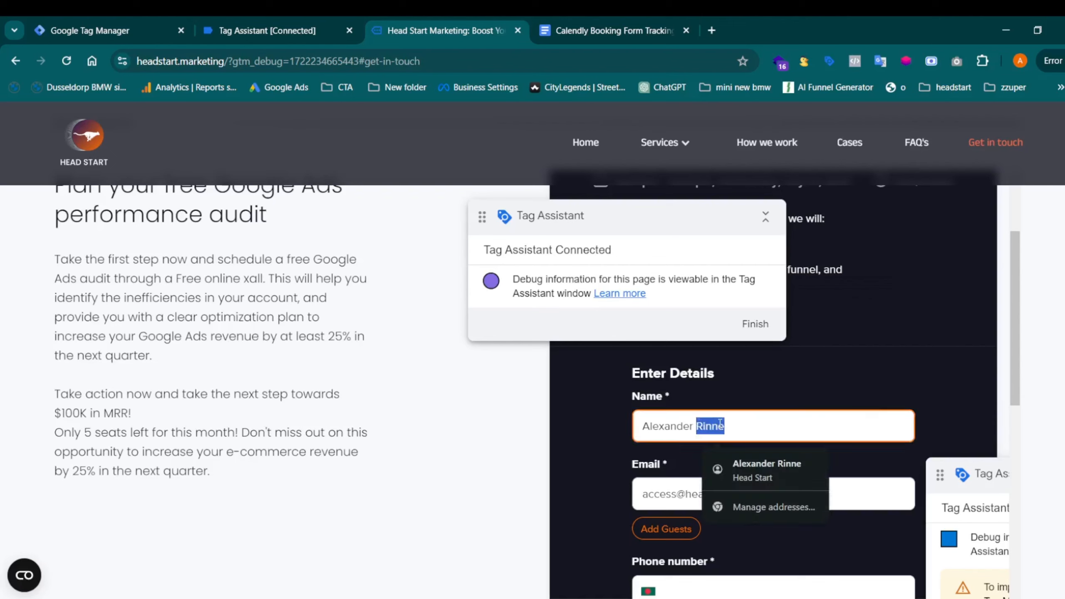
{"action": "key", "text": "BackSpace"}
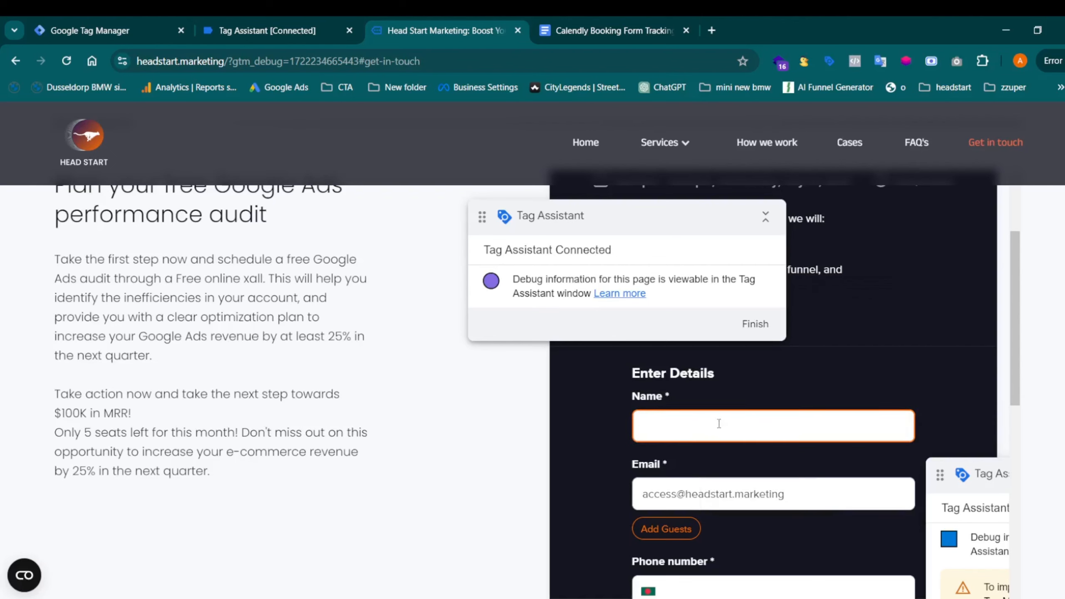
{"action": "left_click", "coordinate": [720, 422]}
{"action": "left_click", "coordinate": [739, 464]}
{"action": "scroll", "coordinate": [739, 438], "scroll_direction": "down", "scroll_amount": 3}
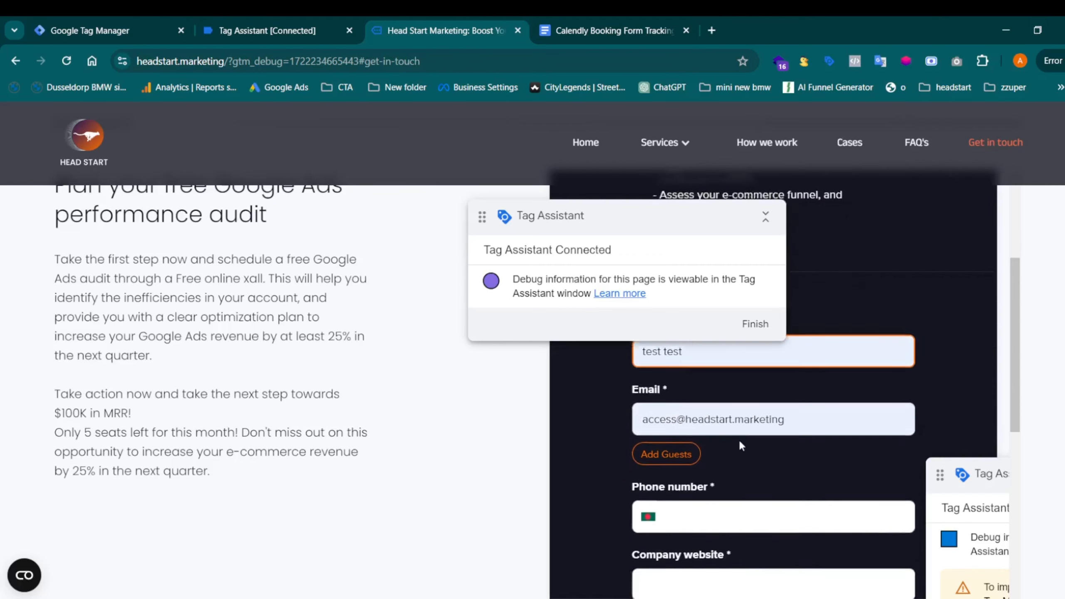
{"action": "left_click", "coordinate": [720, 450]}
{"action": "left_click", "coordinate": [746, 513]}
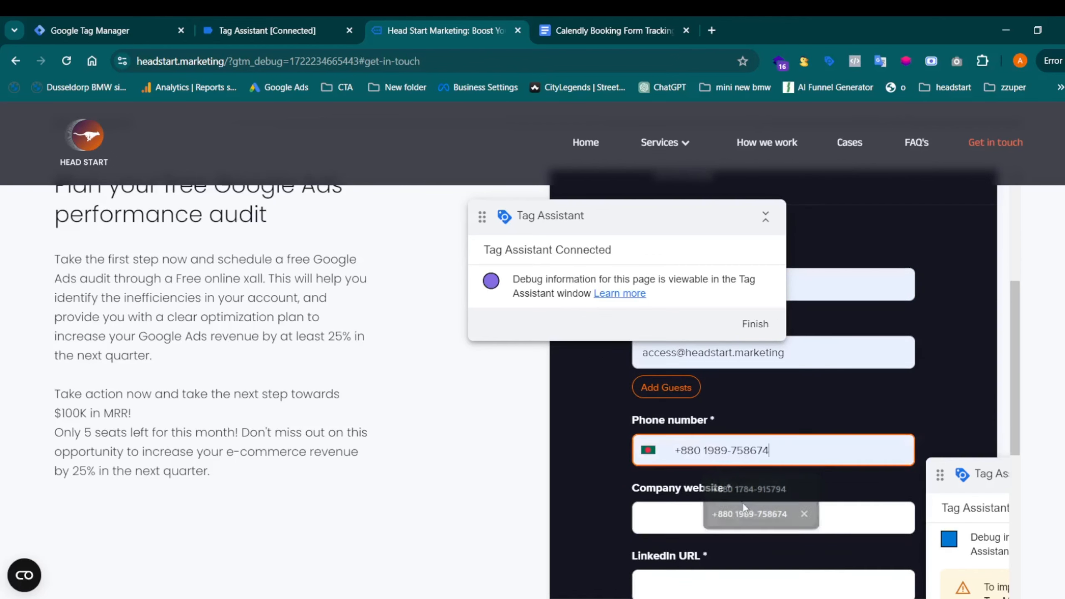
Step: Paste the page address as company website, LinkedIn URL and primary obstacle answer
{"action": "scroll", "coordinate": [735, 408], "scroll_direction": "down", "scroll_amount": 3}
{"action": "left_click", "coordinate": [694, 374]}
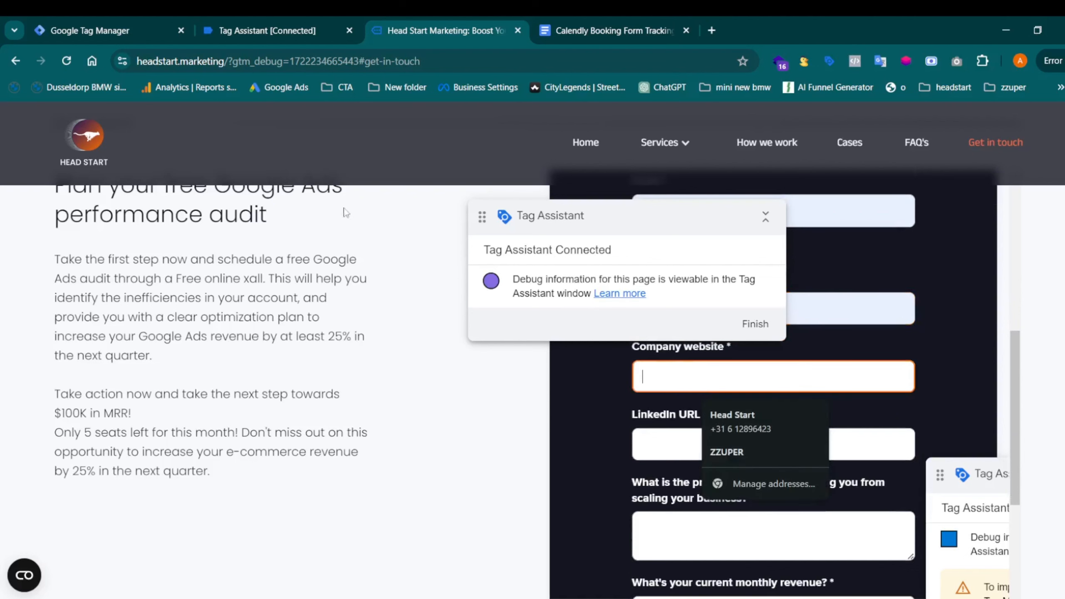
{"action": "left_click", "coordinate": [233, 62]}
{"action": "key", "text": "ctrl+c"}
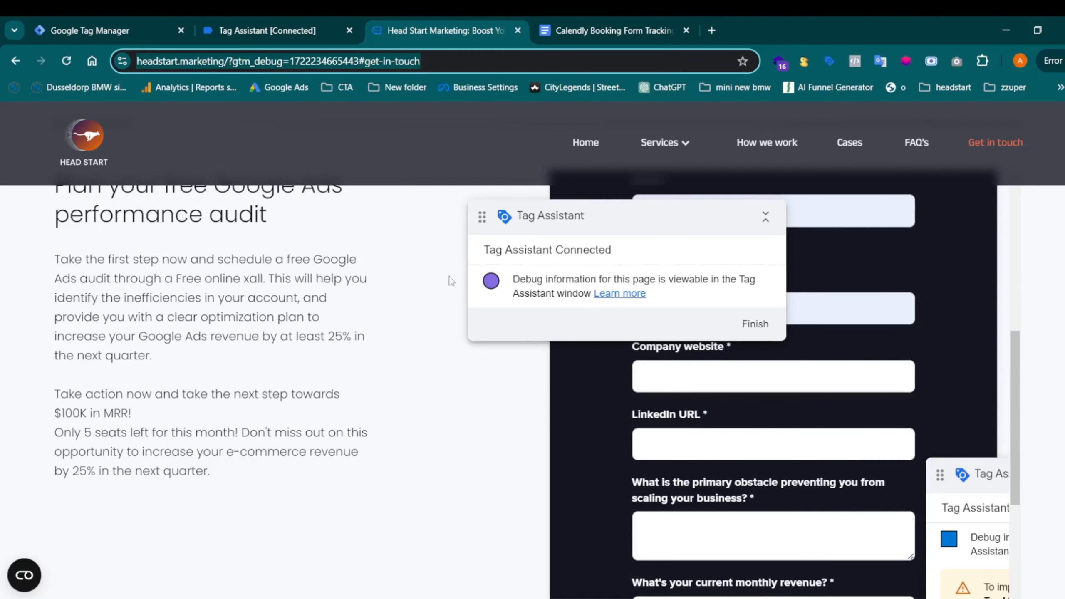
{"action": "left_click", "coordinate": [682, 371]}
{"action": "key", "text": "ctrl+v"}
{"action": "left_click", "coordinate": [680, 445]}
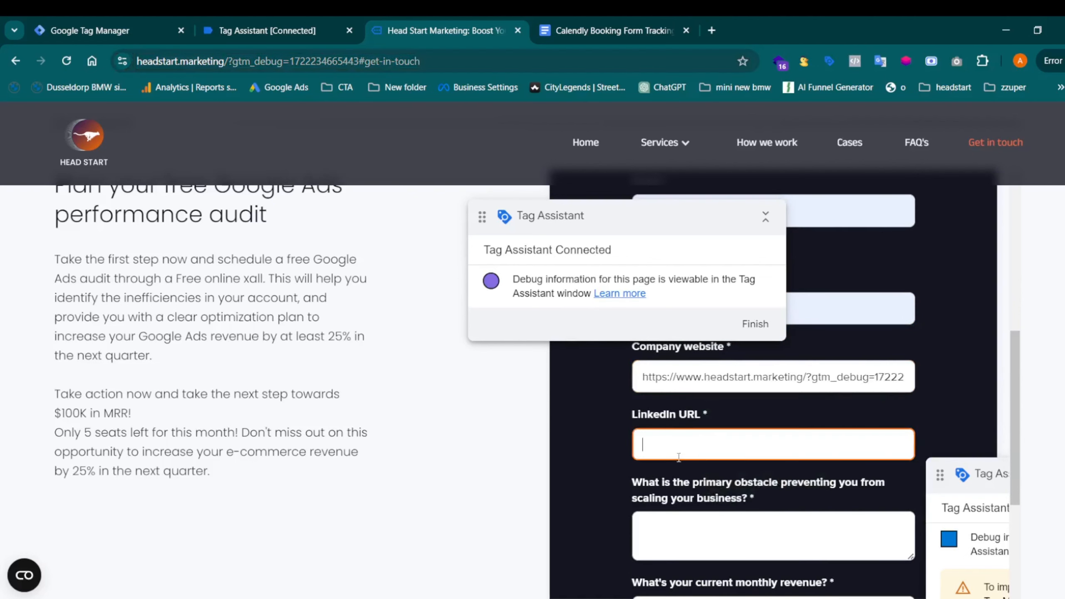
{"action": "key", "text": "ctrl+v"}
{"action": "scroll", "coordinate": [681, 445], "scroll_direction": "down", "scroll_amount": 1}
{"action": "left_click", "coordinate": [685, 450]}
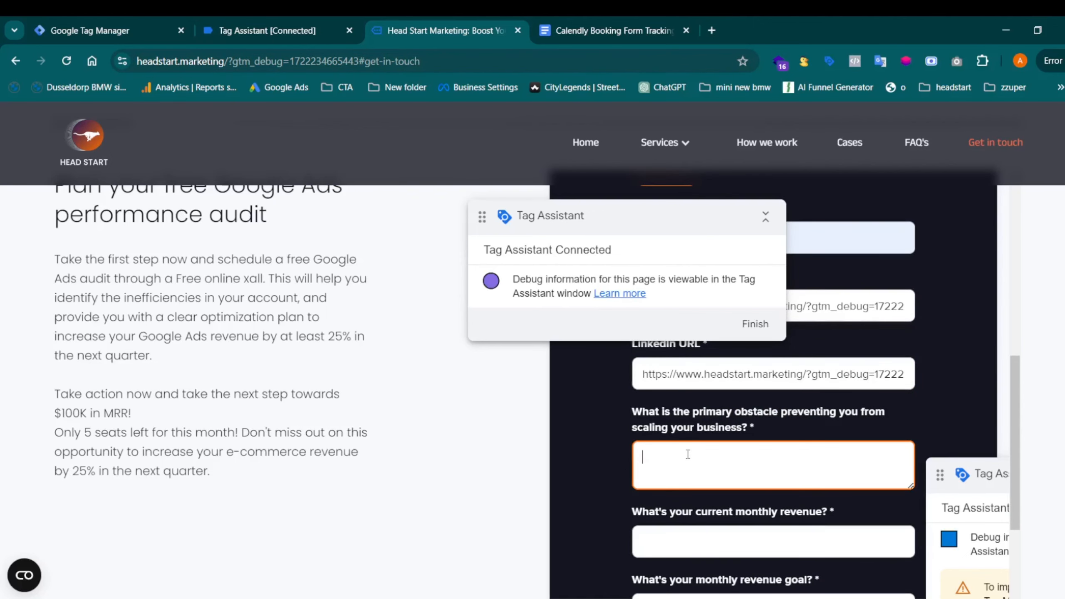
{"action": "key", "text": "ctrl+v"}
{"action": "scroll", "coordinate": [686, 451], "scroll_direction": "down", "scroll_amount": 1}
Step: Enter monthly revenue 23453333 and goal 2345333, fill the text-message number, and submit the booking
{"action": "left_click", "coordinate": [692, 462]}
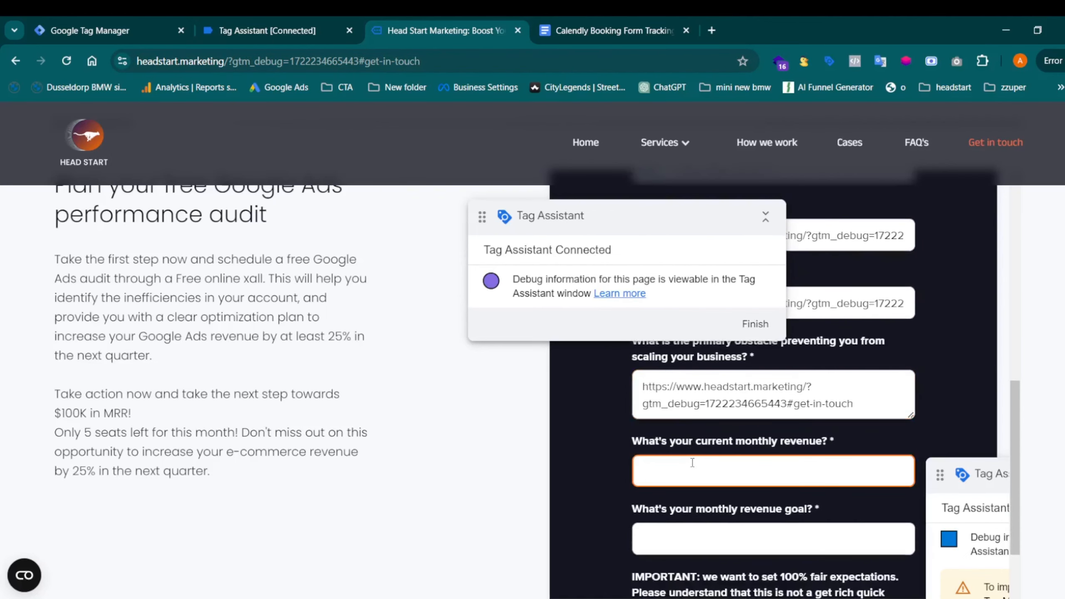
{"action": "type", "text": "23453333"}
{"action": "scroll", "coordinate": [692, 461], "scroll_direction": "down", "scroll_amount": 1}
{"action": "left_click", "coordinate": [692, 467]}
{"action": "type", "text": "2345333"}
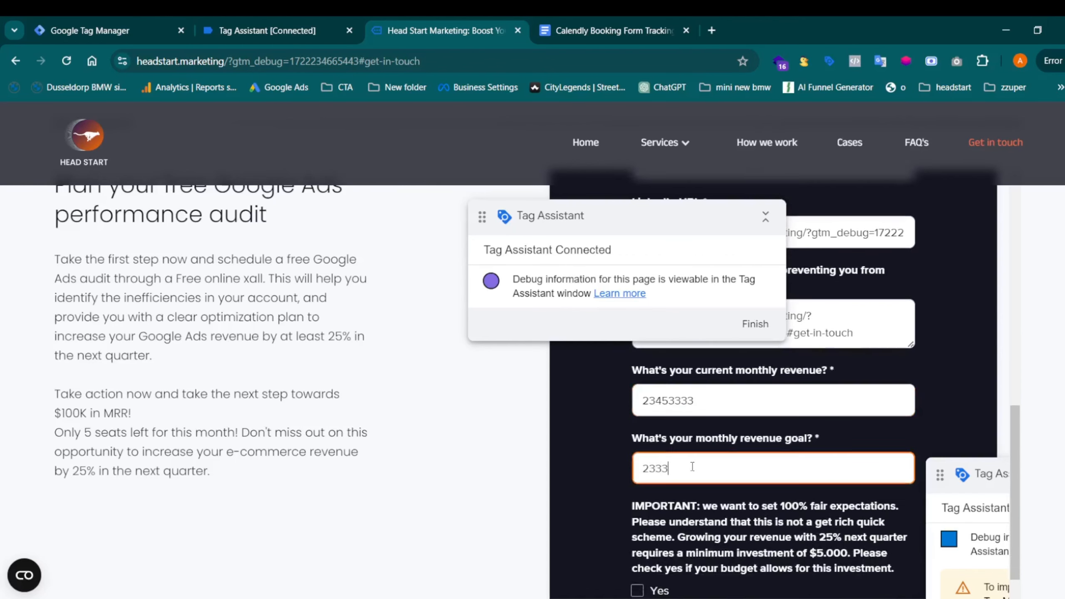
{"action": "scroll", "coordinate": [688, 468], "scroll_direction": "down", "scroll_amount": 2}
{"action": "scroll", "coordinate": [678, 467], "scroll_direction": "down", "scroll_amount": 1}
{"action": "left_click", "coordinate": [679, 462]}
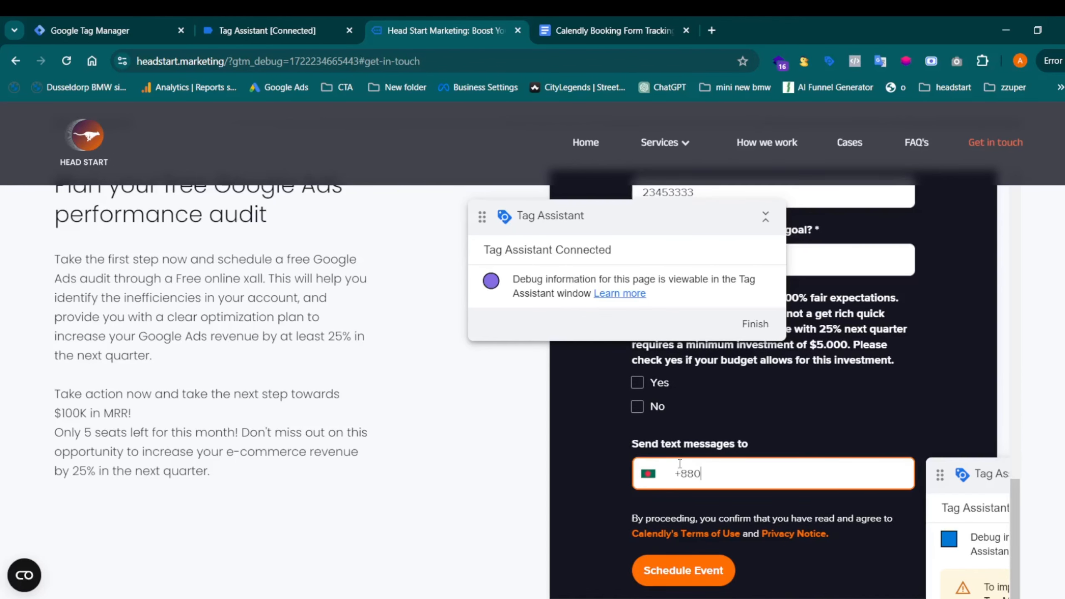
{"action": "scroll", "coordinate": [662, 455], "scroll_direction": "down", "scroll_amount": 2}
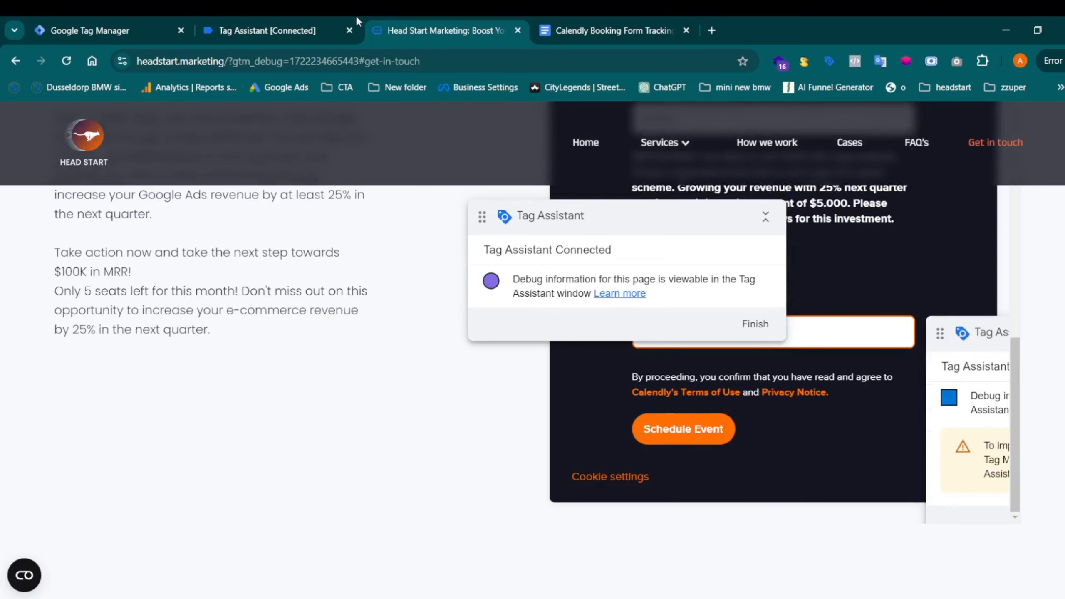
{"action": "left_click", "coordinate": [686, 434]}
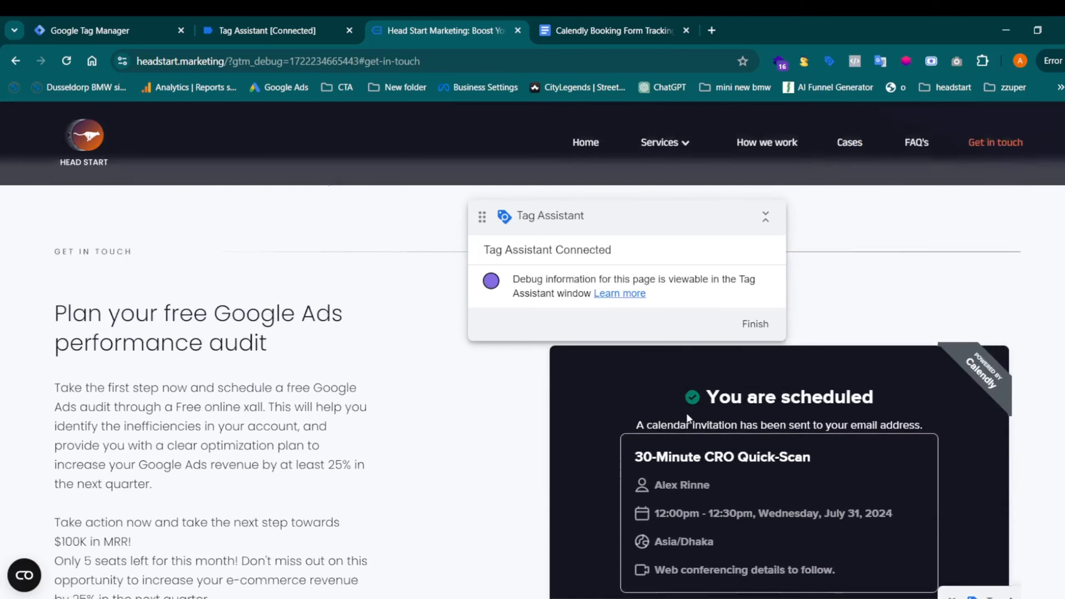
Step: Highlight the 'You are scheduled' confirmation heading, then bring up the Tag Assistant window
{"action": "left_click_drag", "start_coordinate": [717, 410], "coordinate": [884, 410]}
{"action": "triple_click", "coordinate": [886, 411]}
{"action": "left_click", "coordinate": [855, 403]}
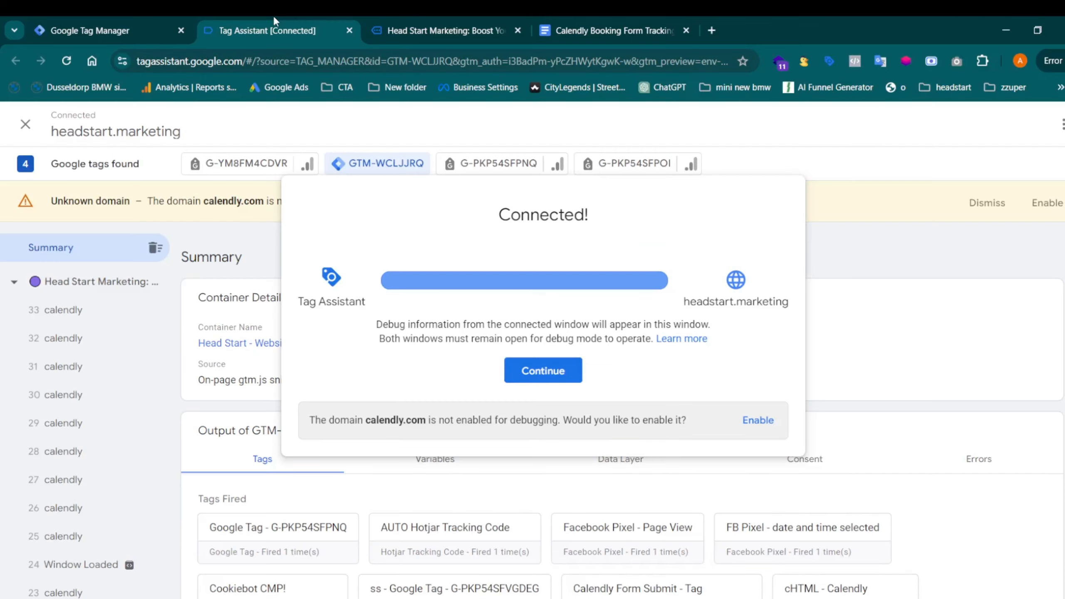
{"action": "left_click", "coordinate": [273, 15]}
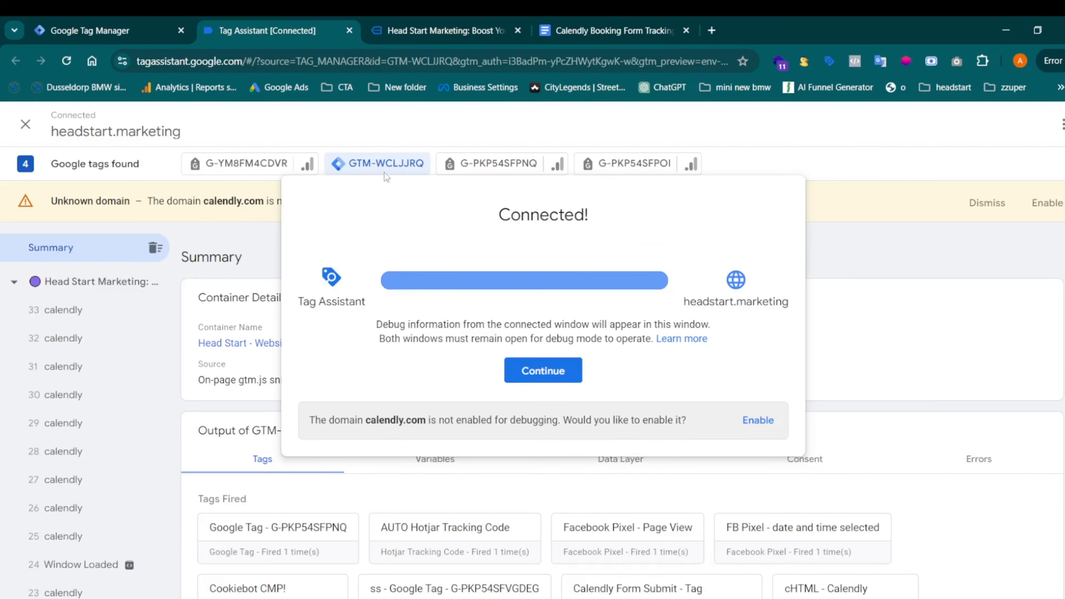
Step: Confirm Calendly Form Submit - Tag appears under Tags Fired for calendly event 31
{"action": "left_click", "coordinate": [503, 372]}
{"action": "scroll", "coordinate": [547, 328], "scroll_direction": "down", "scroll_amount": 3}
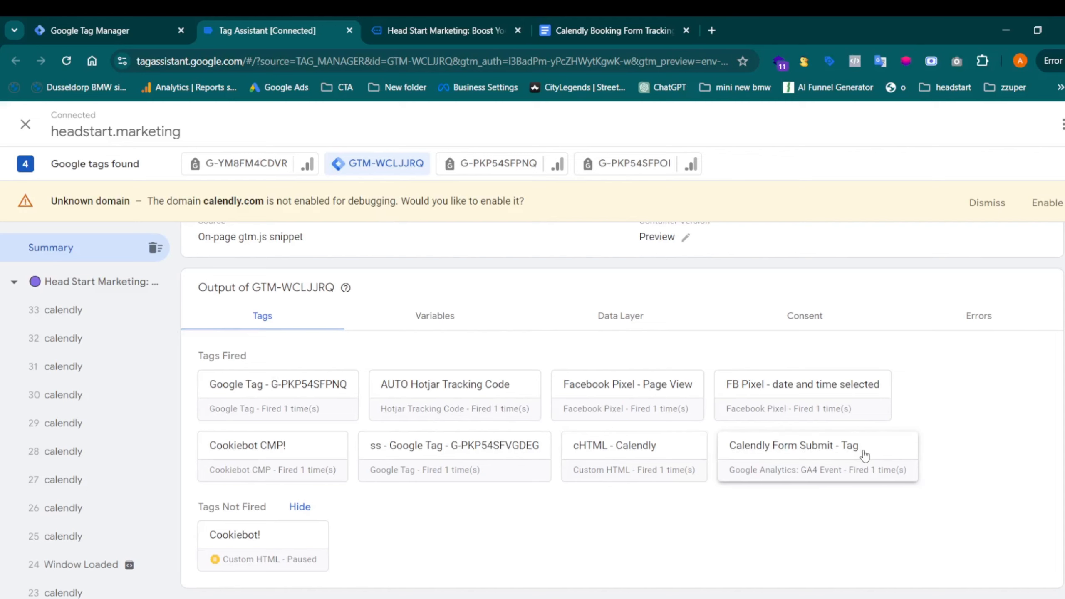
{"action": "left_click", "coordinate": [76, 369]}
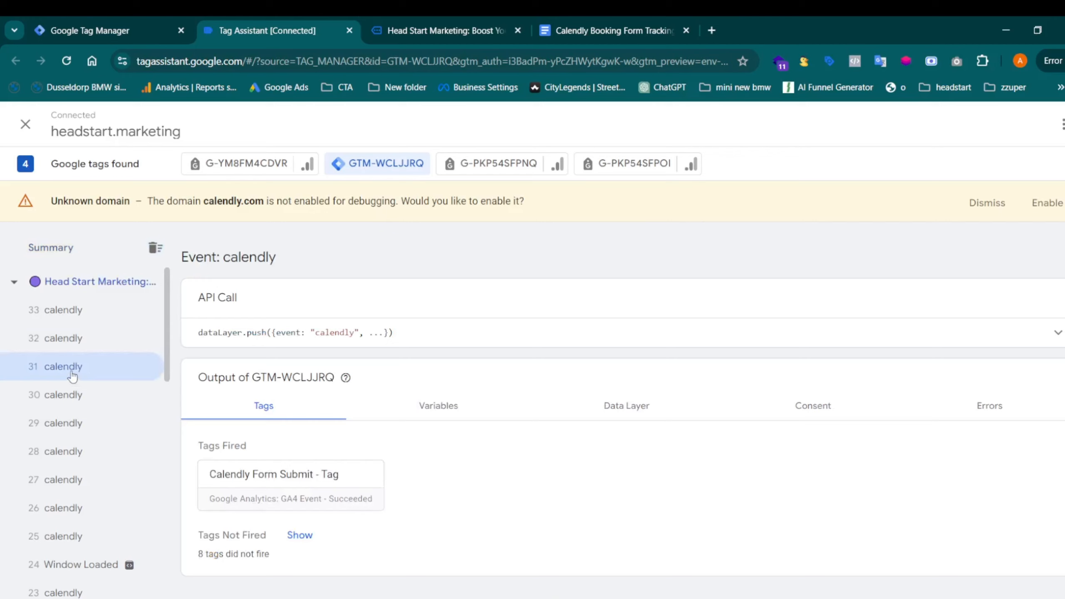
{"action": "left_click_drag", "start_coordinate": [206, 477], "coordinate": [482, 478]}
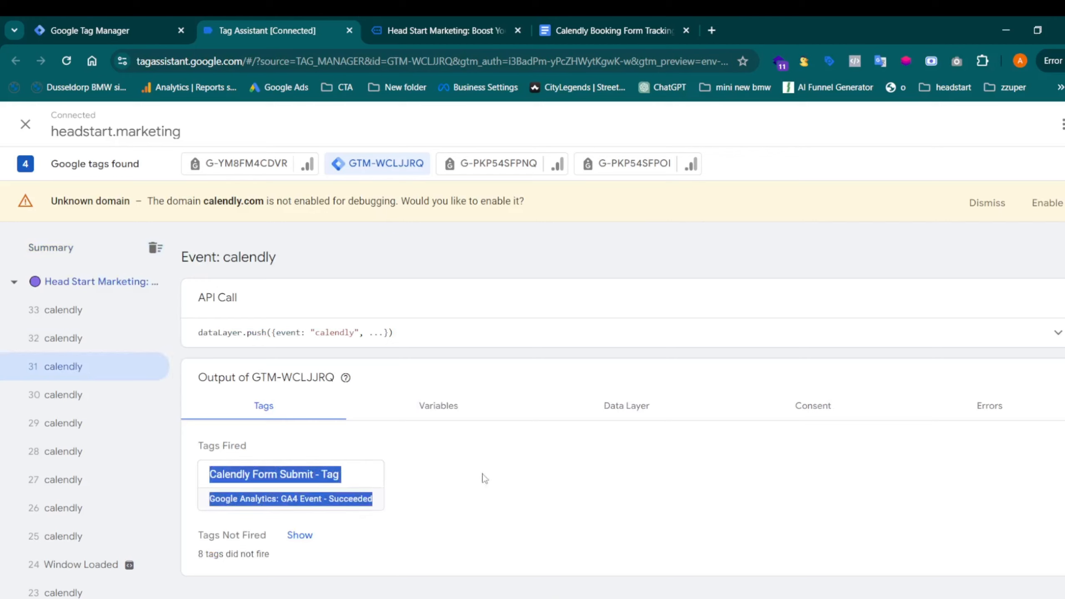
{"action": "left_click", "coordinate": [484, 478]}
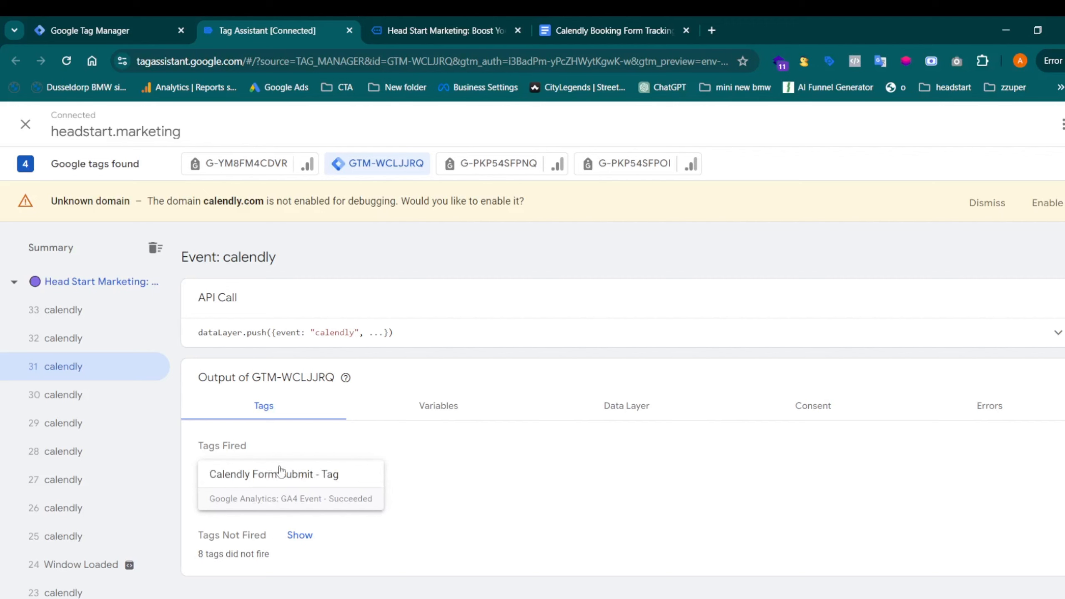
Step: Compare the Head Start Marketing site with the Tag Assistant event details
{"action": "left_click", "coordinate": [403, 18]}
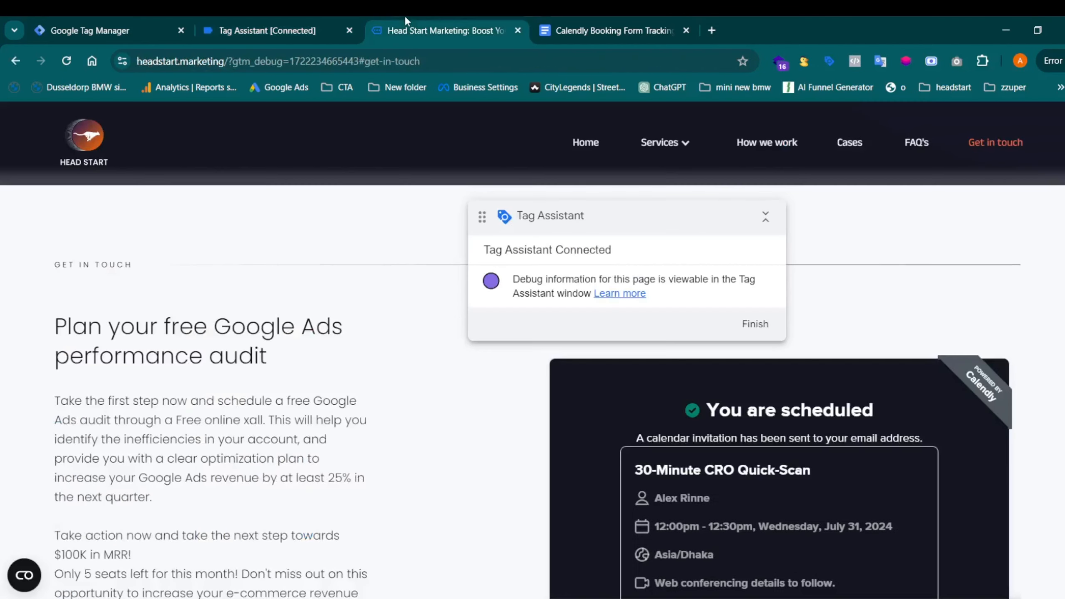
{"action": "scroll", "coordinate": [362, 273], "scroll_direction": "up", "scroll_amount": 5}
{"action": "scroll", "coordinate": [363, 273], "scroll_direction": "up", "scroll_amount": 10}
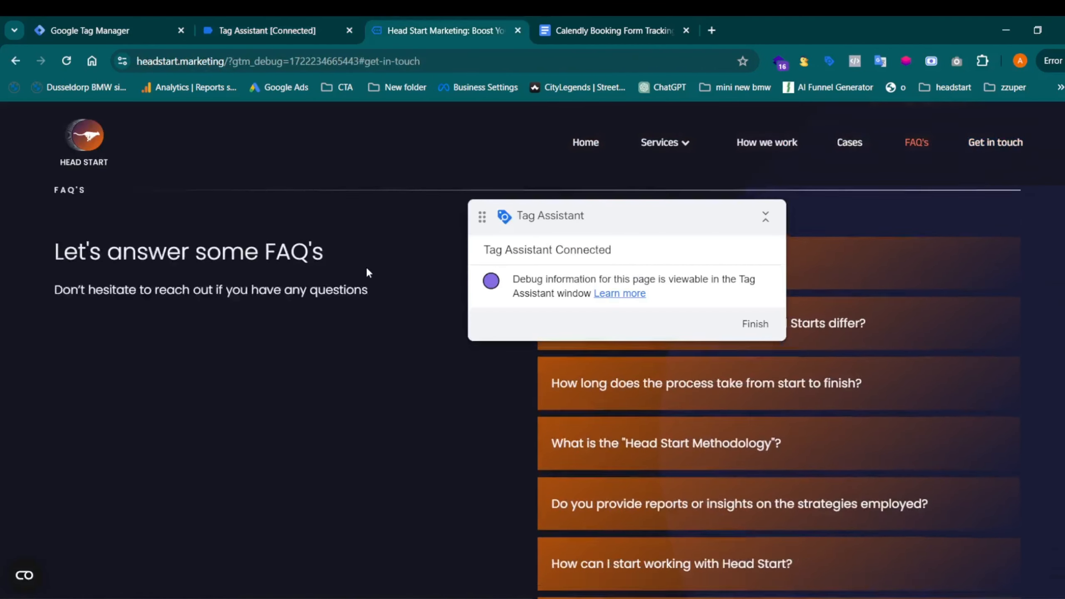
{"action": "scroll", "coordinate": [368, 271], "scroll_direction": "down", "scroll_amount": 5}
{"action": "left_click", "coordinate": [281, 20]}
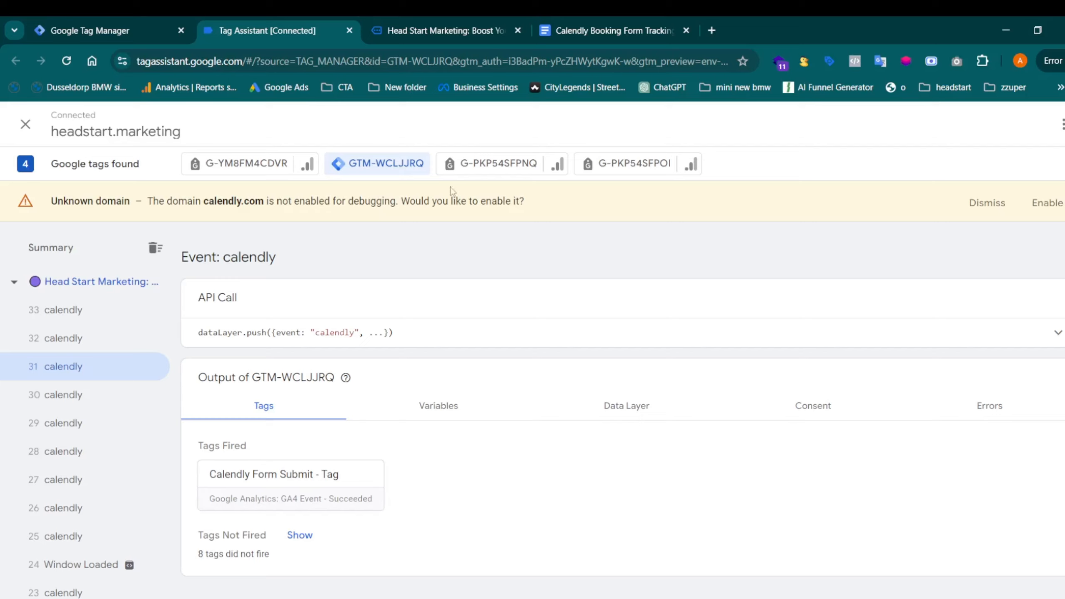
{"action": "left_click", "coordinate": [451, 23]}
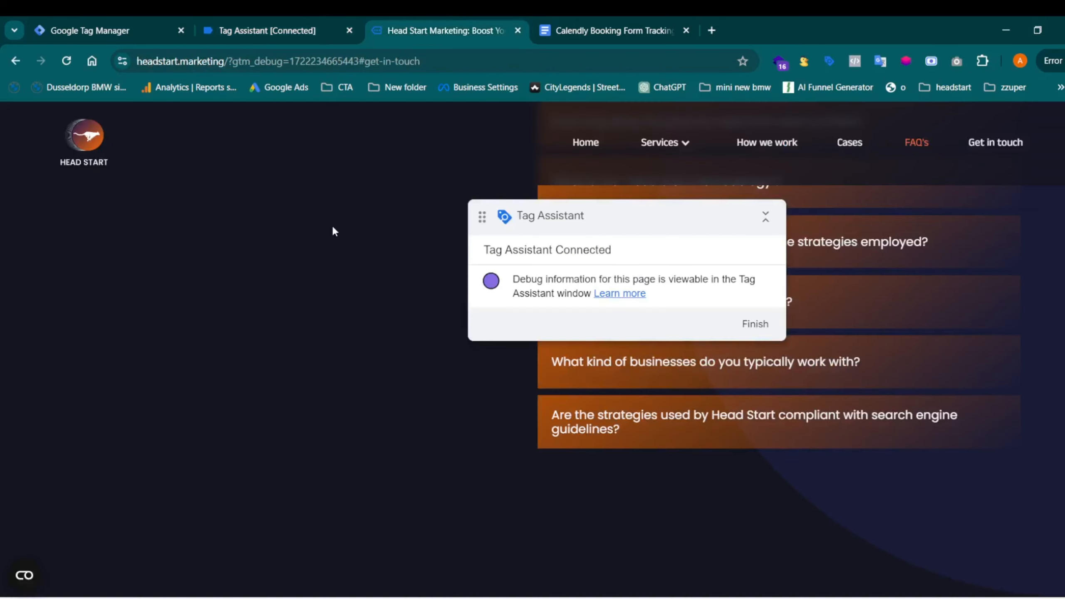
{"action": "scroll", "coordinate": [398, 119], "scroll_direction": "up", "scroll_amount": 4}
Step: Load Google Analytics in a new tab via 'ana' and go to the Head Start Website Admin
{"action": "left_click", "coordinate": [712, 31]}
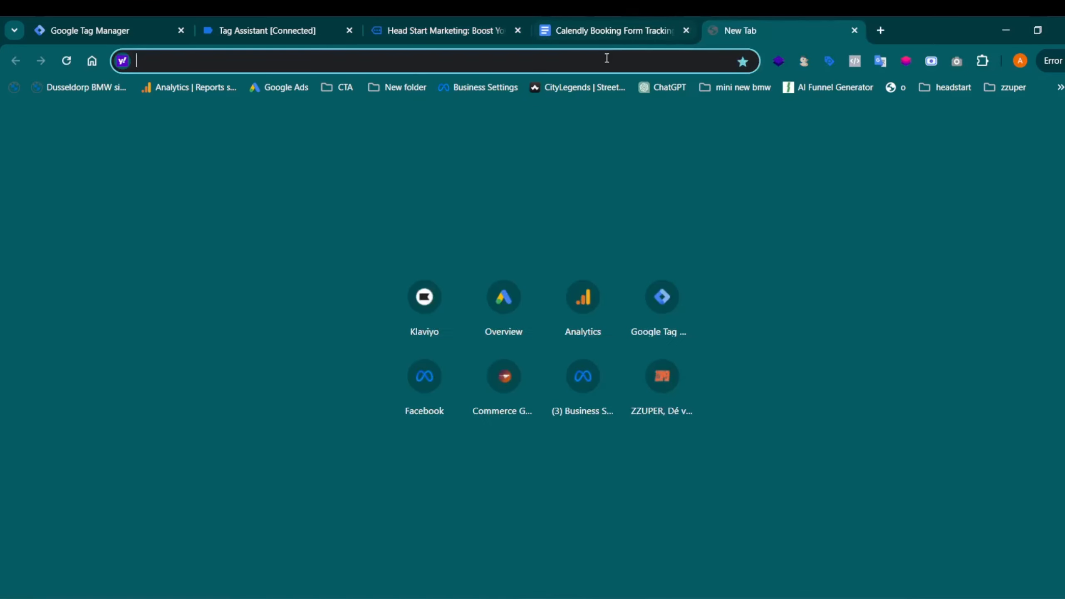
{"action": "type", "text": "ana"}
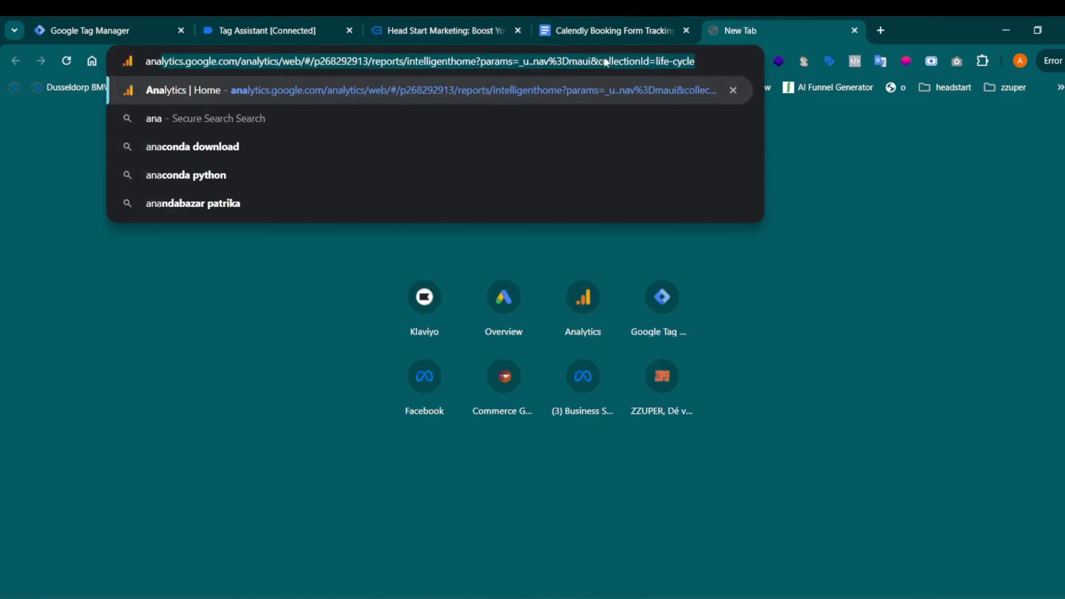
{"action": "key", "text": "Return"}
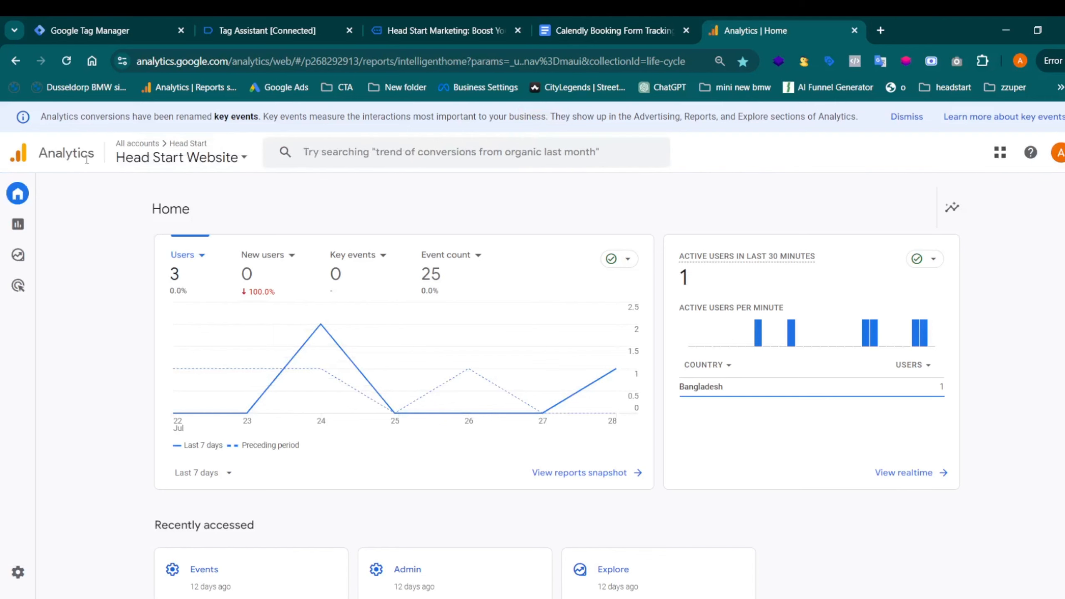
{"action": "left_click", "coordinate": [147, 160]}
{"action": "left_click", "coordinate": [667, 197]}
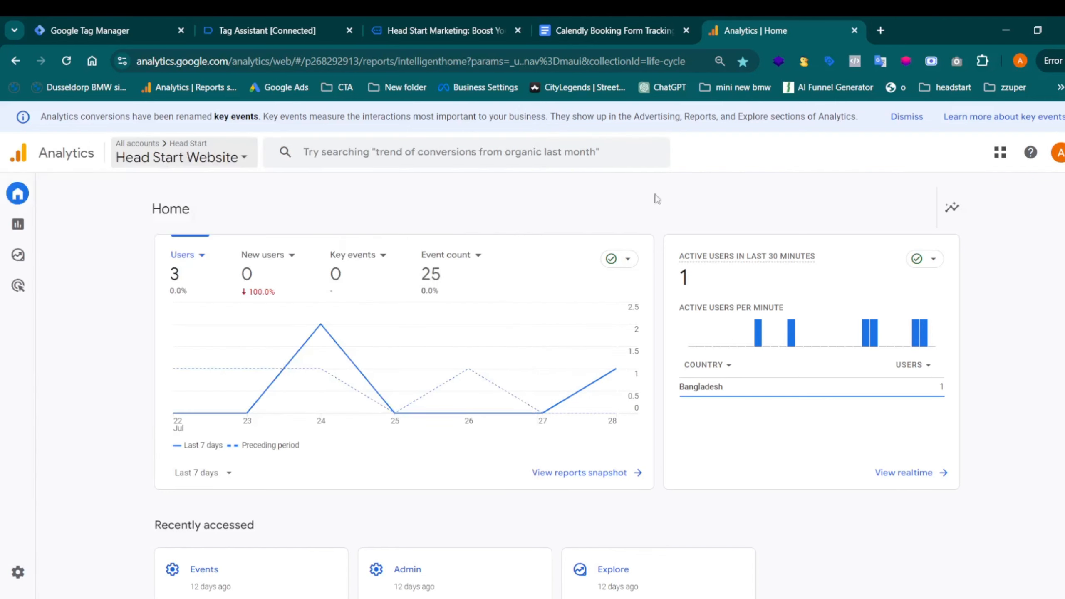
{"action": "left_click", "coordinate": [21, 571]}
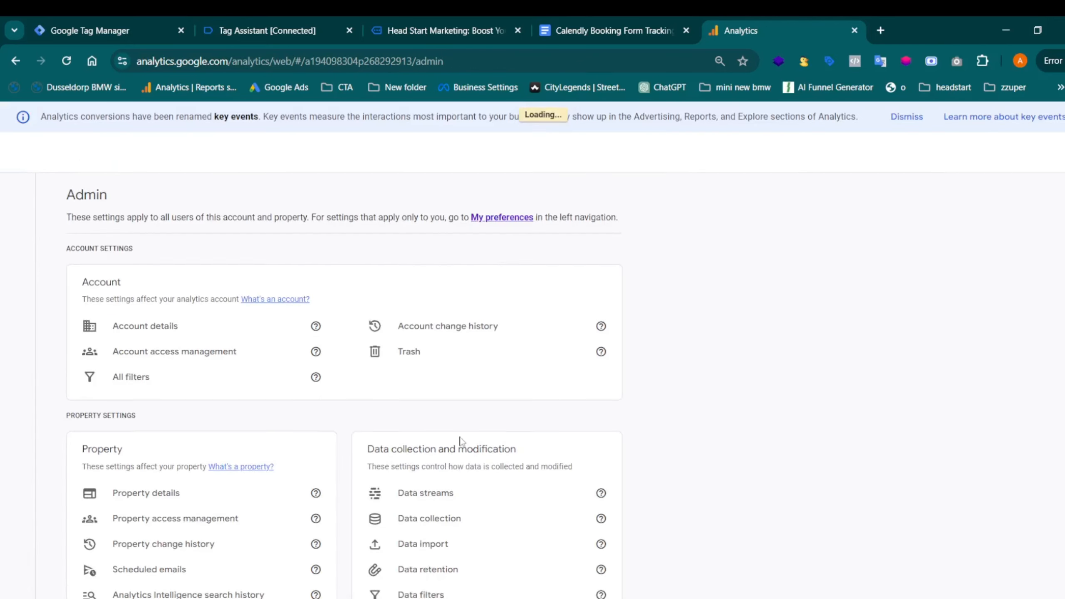
Step: Open DebugView under Data display to see calendly_submit, then return to the Tag Manager tags list
{"action": "scroll", "coordinate": [390, 436], "scroll_direction": "down", "scroll_amount": 5}
{"action": "scroll", "coordinate": [390, 436], "scroll_direction": "down", "scroll_amount": 3}
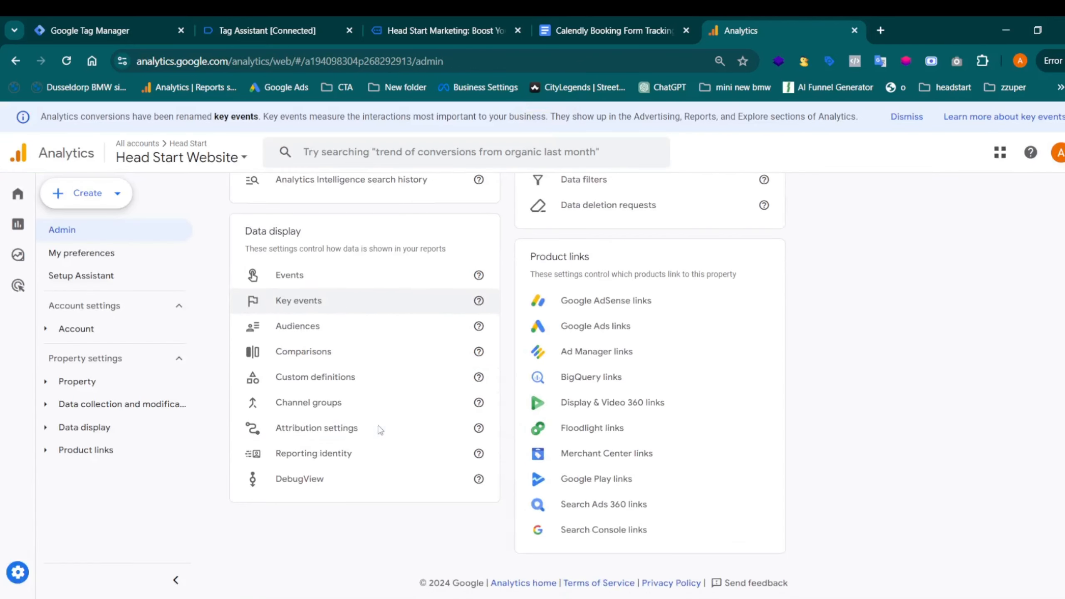
{"action": "left_click", "coordinate": [342, 478]}
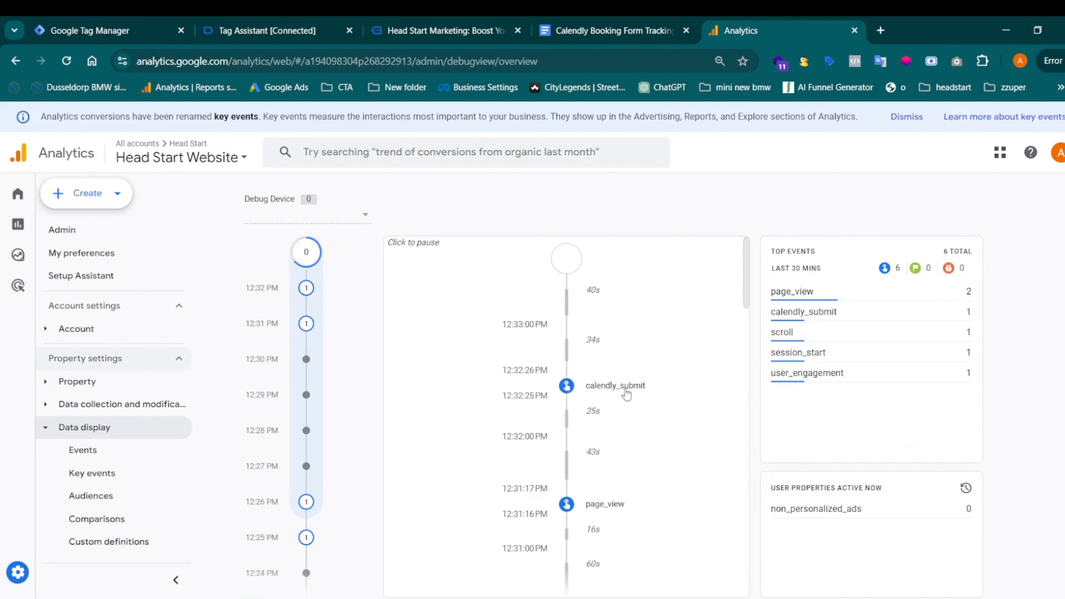
{"action": "left_click", "coordinate": [124, 35]}
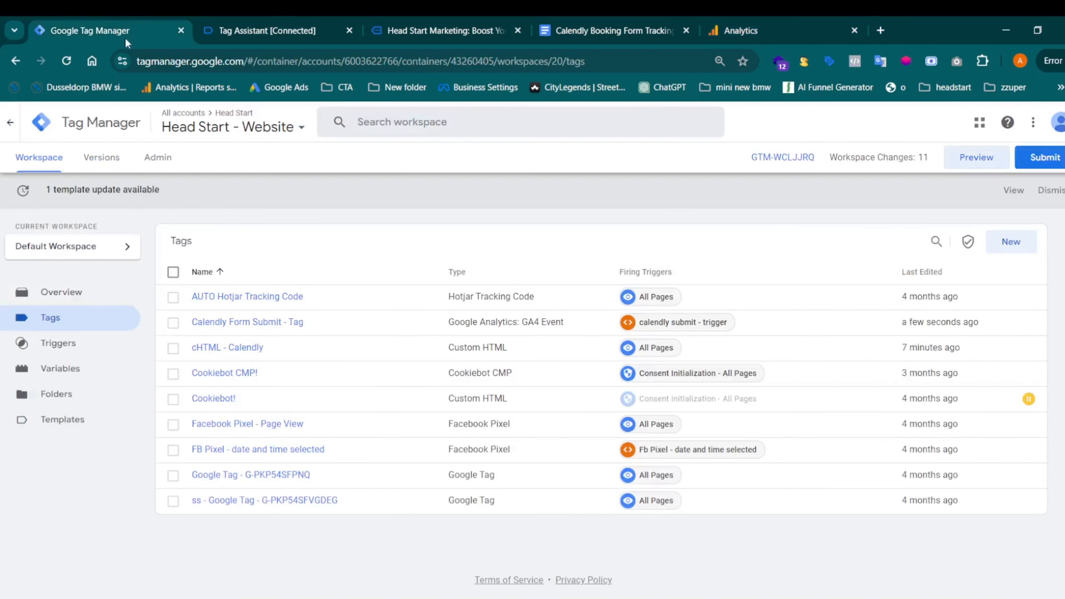
Step: Verify Calendly Form Submit - Tag uses event name calendly_submit, then place the Analytics tab beside Tag Assistant
{"action": "left_click", "coordinate": [222, 332]}
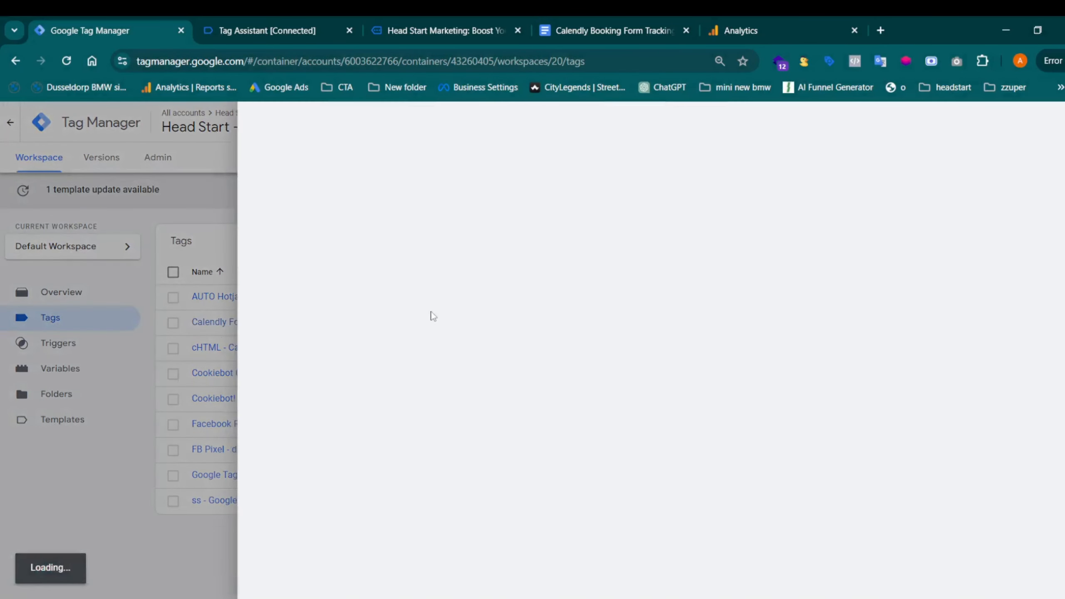
{"action": "double_click", "coordinate": [412, 413]}
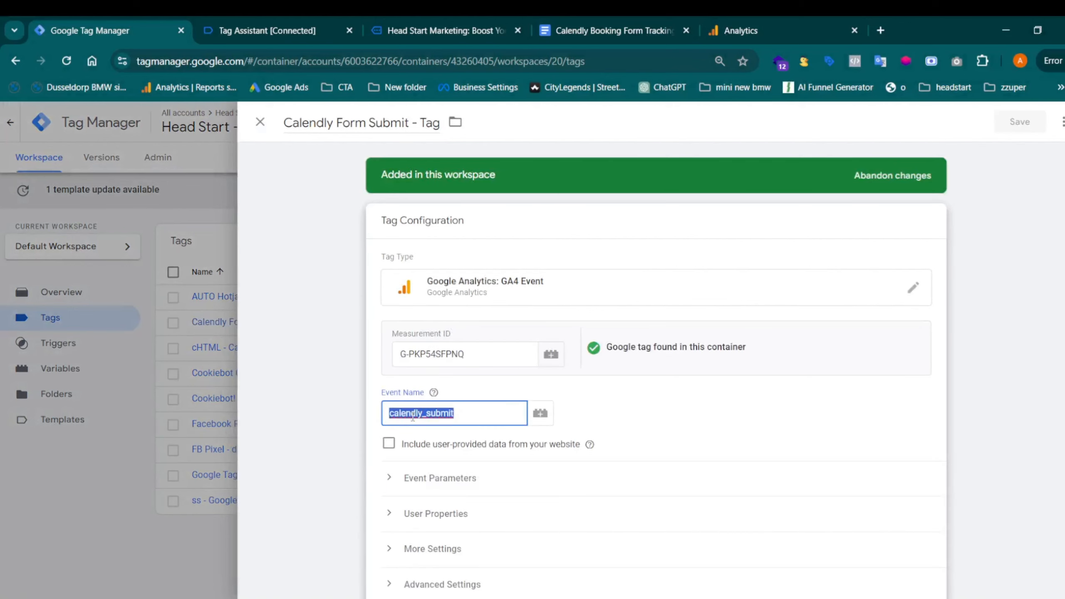
{"action": "left_click", "coordinate": [480, 406]}
{"action": "left_click_drag", "start_coordinate": [751, 24], "coordinate": [357, 27]}
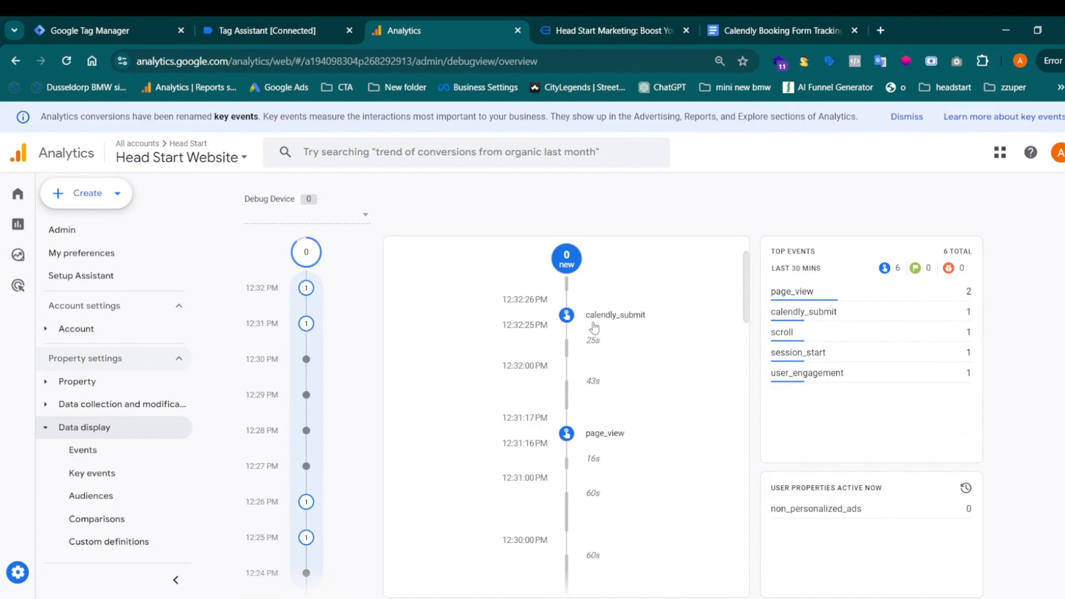
Step: Review Tag Assistant's page summary of fired tags, then pause the Analytics DebugView stream
{"action": "left_click", "coordinate": [263, 17]}
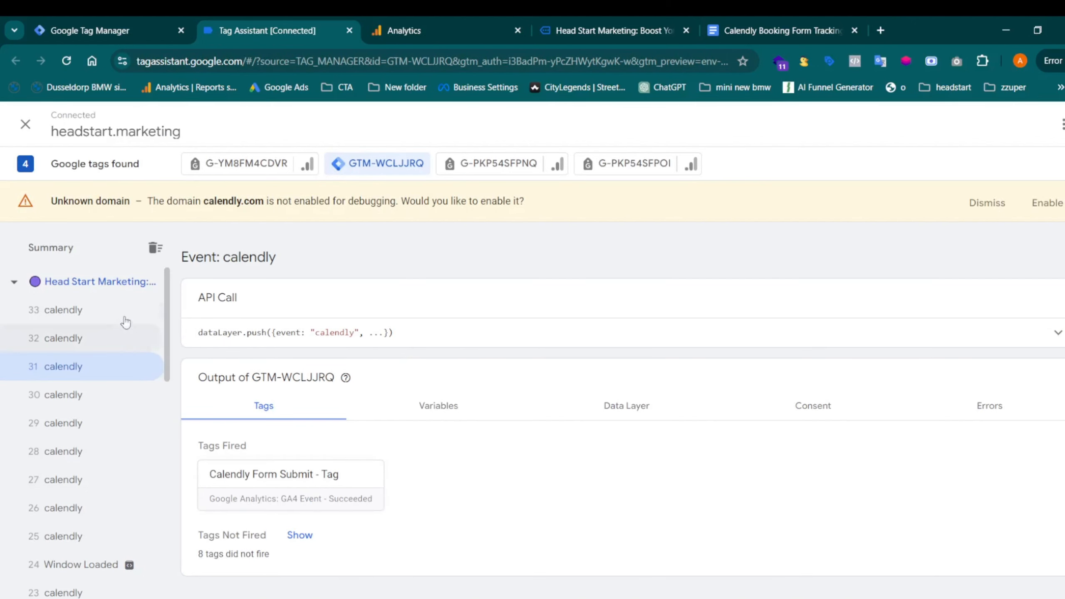
{"action": "left_click", "coordinate": [102, 288]}
{"action": "scroll", "coordinate": [451, 365], "scroll_direction": "down", "scroll_amount": 3}
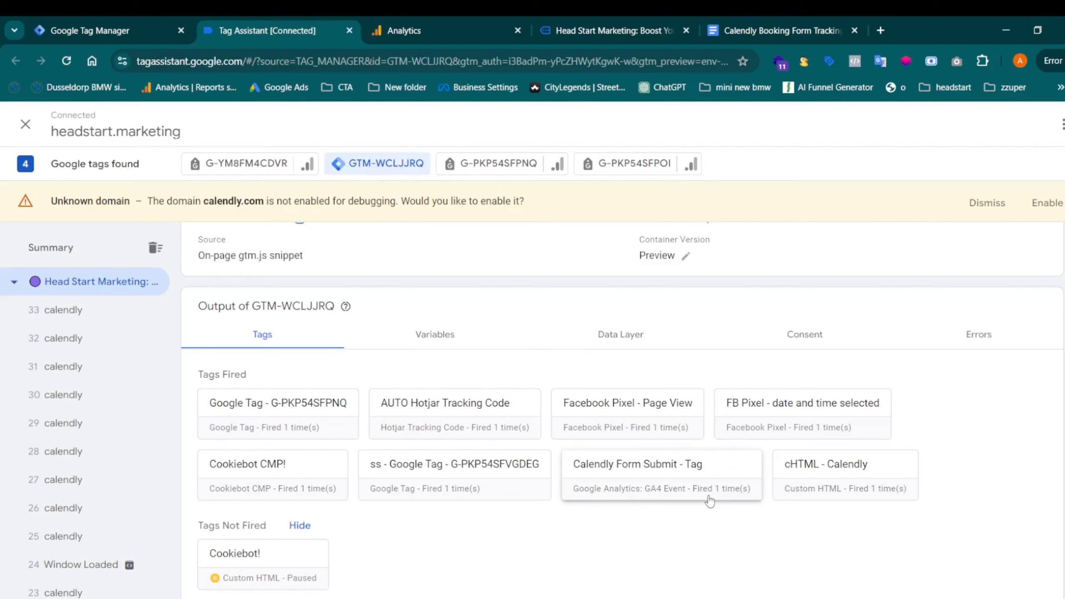
{"action": "left_click", "coordinate": [654, 21]}
{"action": "left_click", "coordinate": [499, 23]}
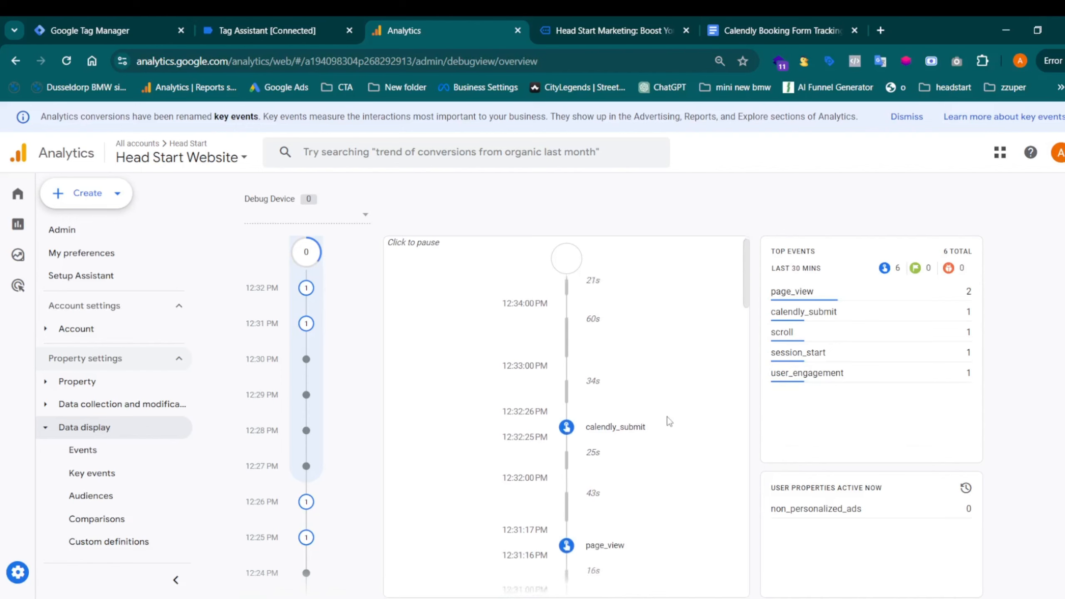
{"action": "left_click", "coordinate": [668, 417]}
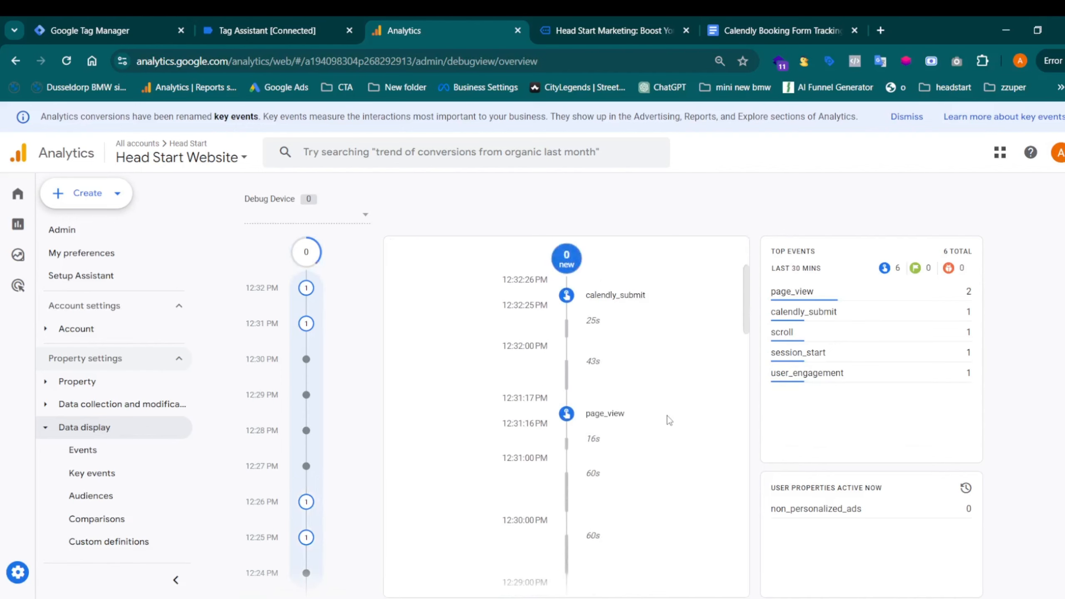